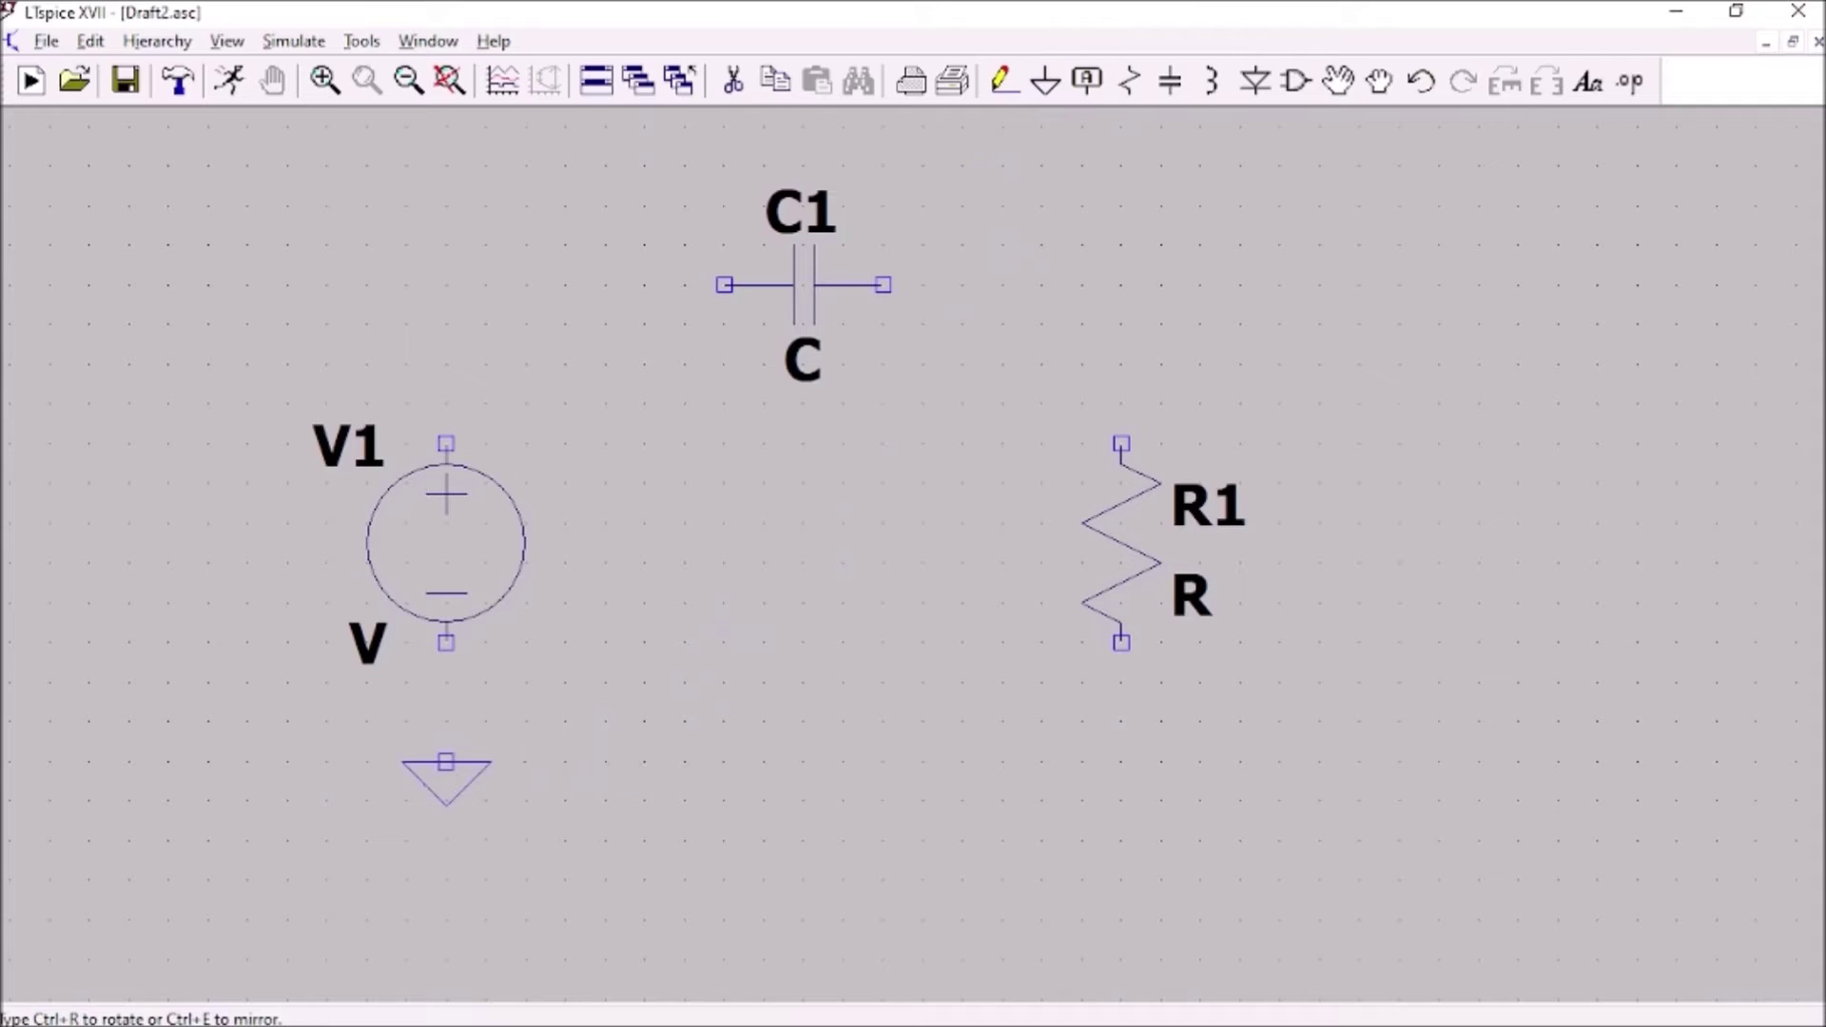
Place the ground symbol below V1 and wire V1's positive terminal to the near end of capacitor C1
{"action": "left_click", "coordinate": [446, 802]}
{"action": "key", "text": "Escape"}
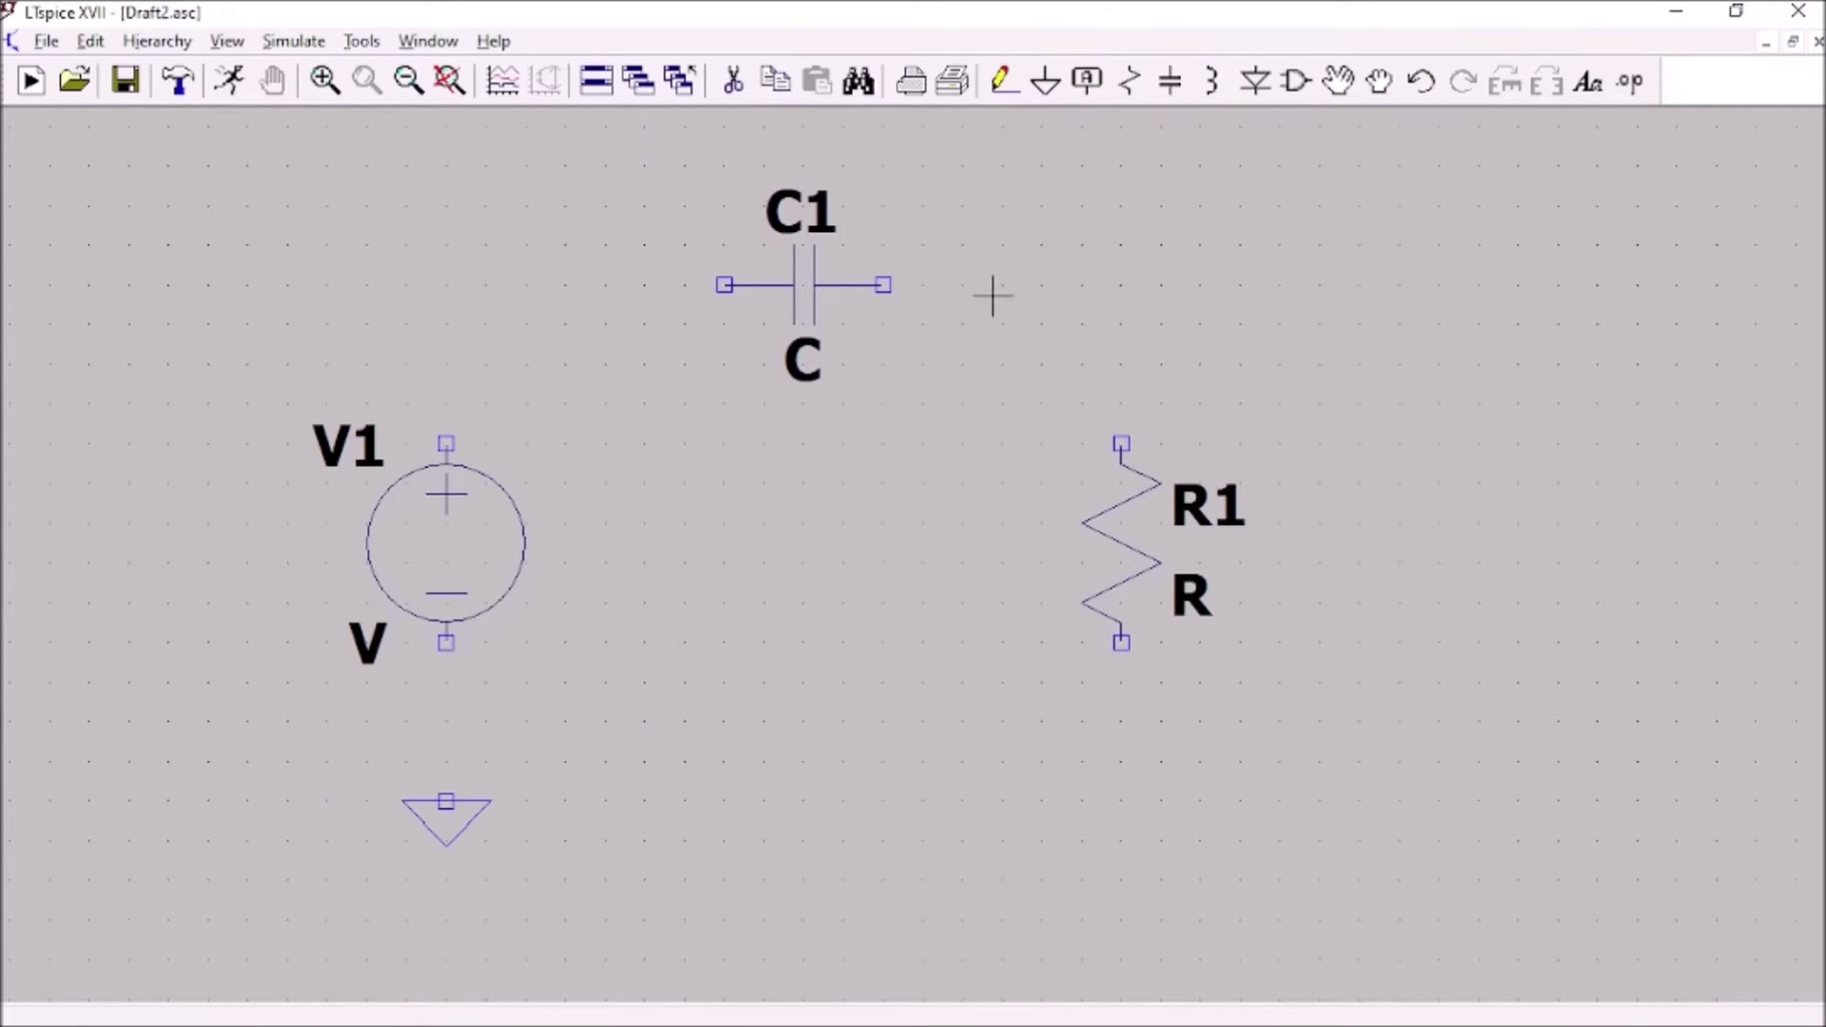
{"action": "left_click", "coordinate": [1004, 84]}
{"action": "left_click", "coordinate": [446, 443]}
{"action": "left_click", "coordinate": [724, 285]}
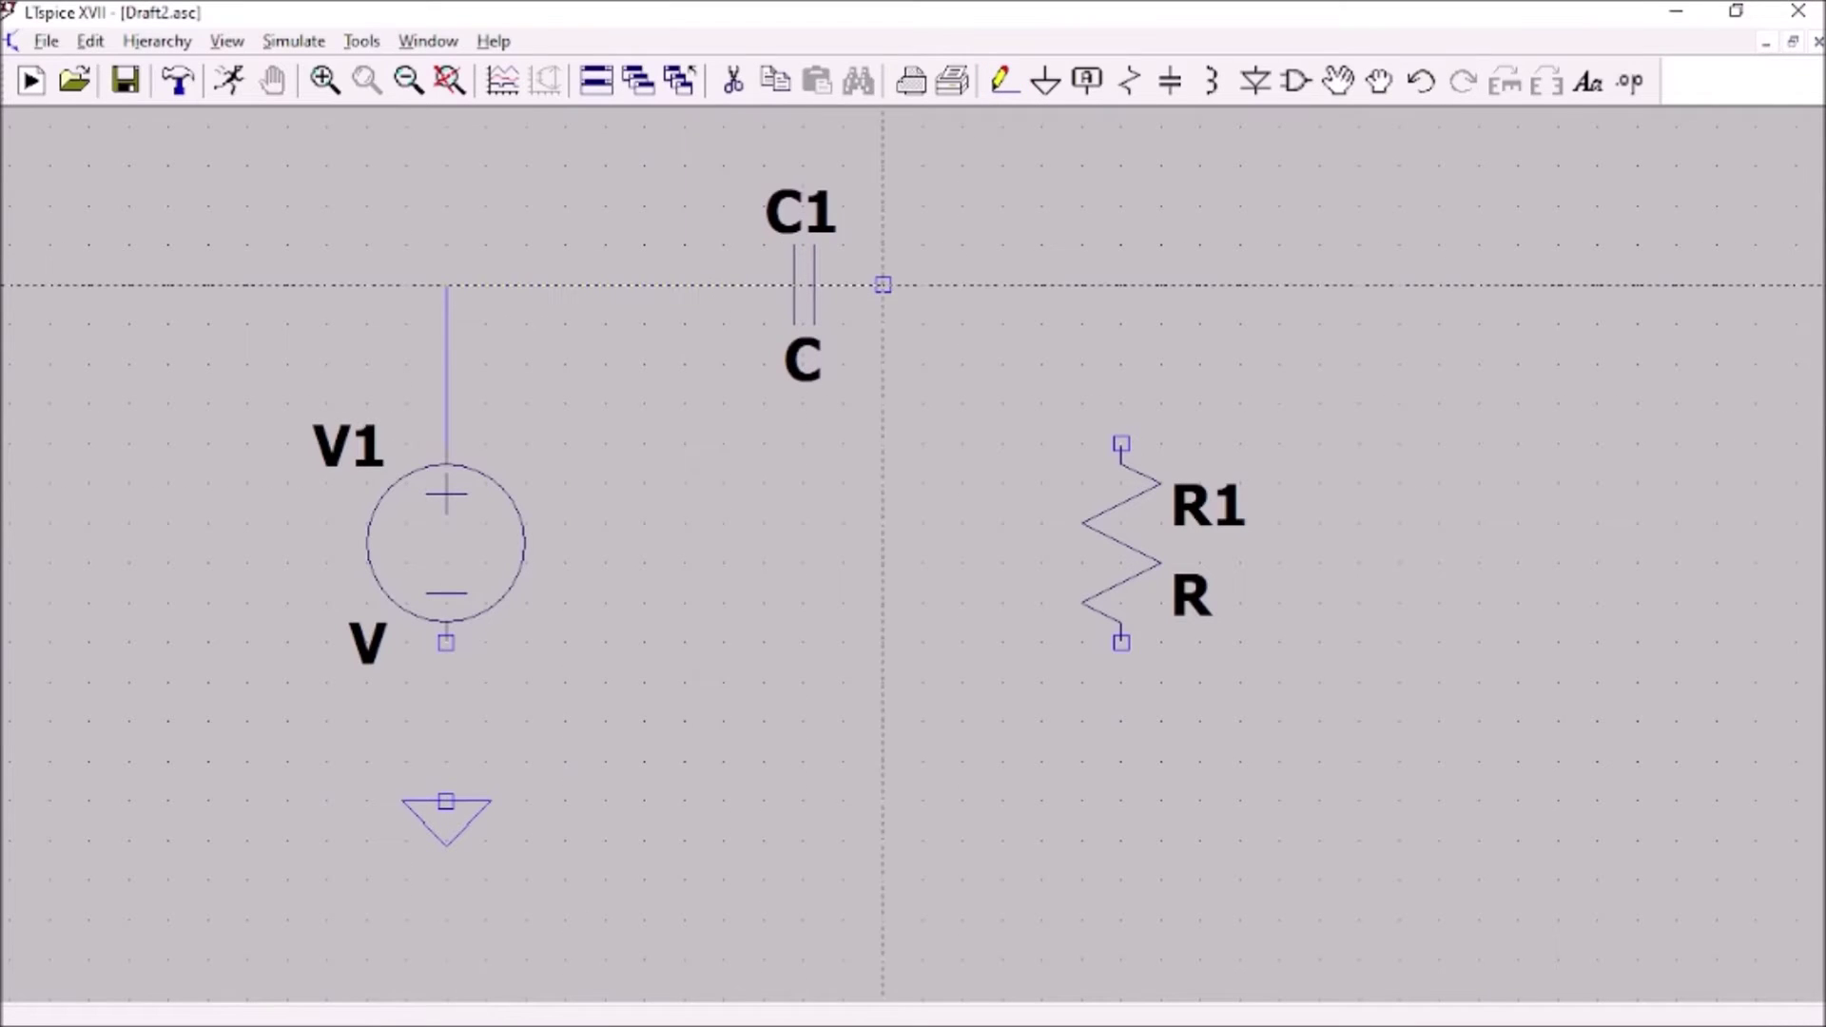
Complete the loop by wiring C1's free end to the top of R1, and R1's bottom and V1's negative terminal to ground
{"action": "left_click", "coordinate": [883, 285]}
{"action": "left_click", "coordinate": [1121, 443]}
{"action": "left_click", "coordinate": [1121, 643]}
{"action": "left_click", "coordinate": [446, 761]}
{"action": "left_click", "coordinate": [446, 643]}
{"action": "left_click", "coordinate": [446, 761]}
{"action": "left_click", "coordinate": [446, 801]}
{"action": "key", "text": "Escape"}
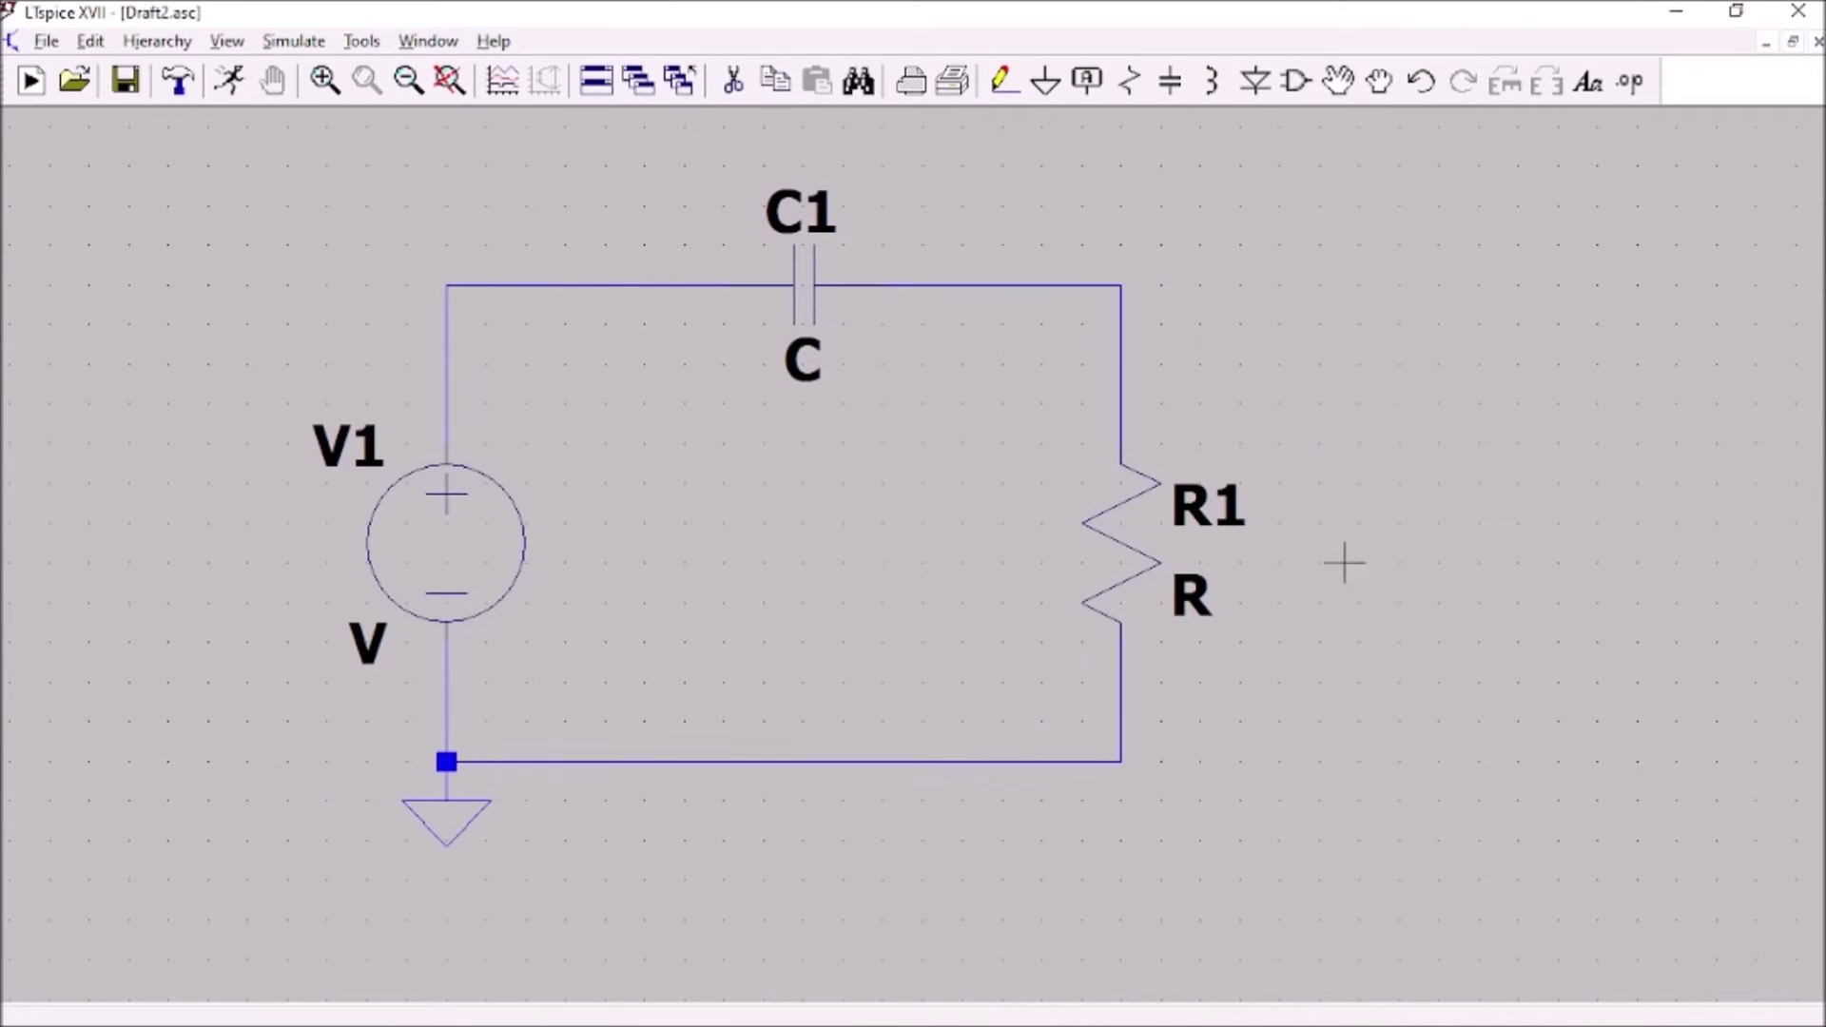
Shift resistor R1 and voltage source V1 up by one grid step, keeping their wires attached
{"action": "left_click", "coordinate": [1132, 532]}
{"action": "left_click", "coordinate": [1132, 492]}
{"action": "left_click", "coordinate": [446, 543]}
{"action": "left_click", "coordinate": [446, 503]}
{"action": "key", "text": "Escape"}
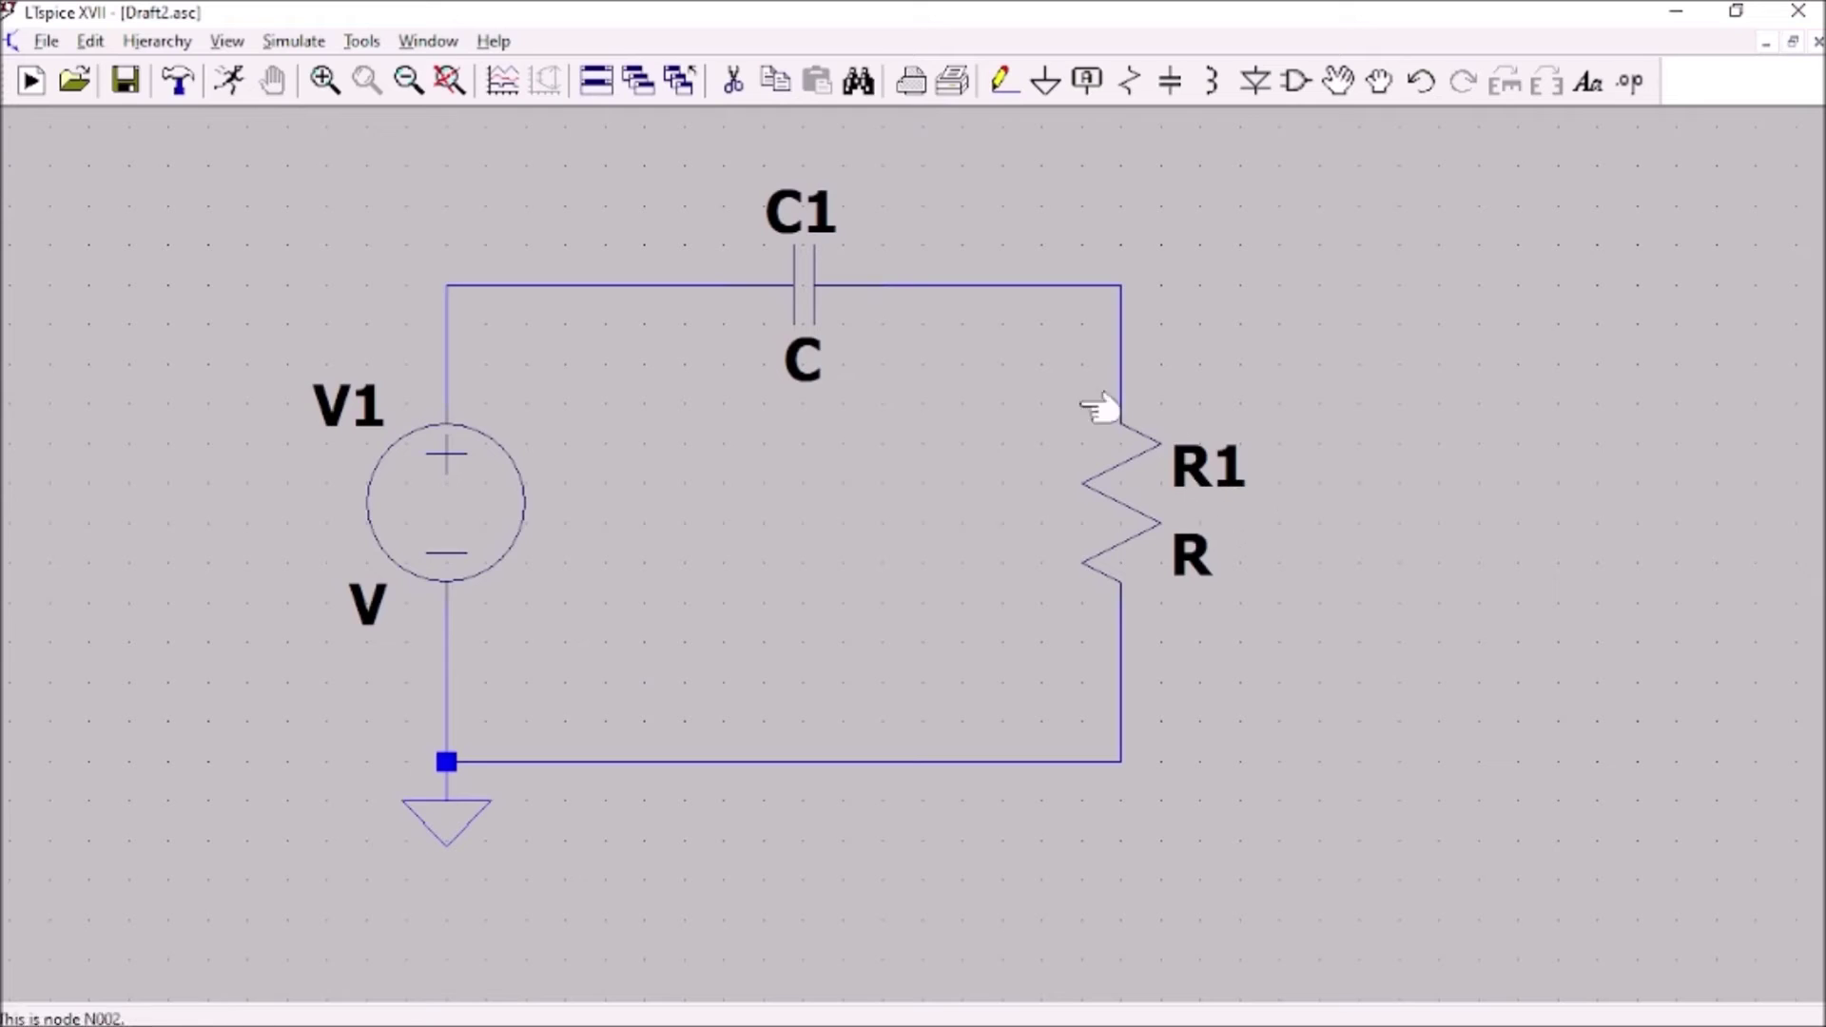
Set the resistance of R1 to 16k
{"action": "right_click", "coordinate": [1132, 483]}
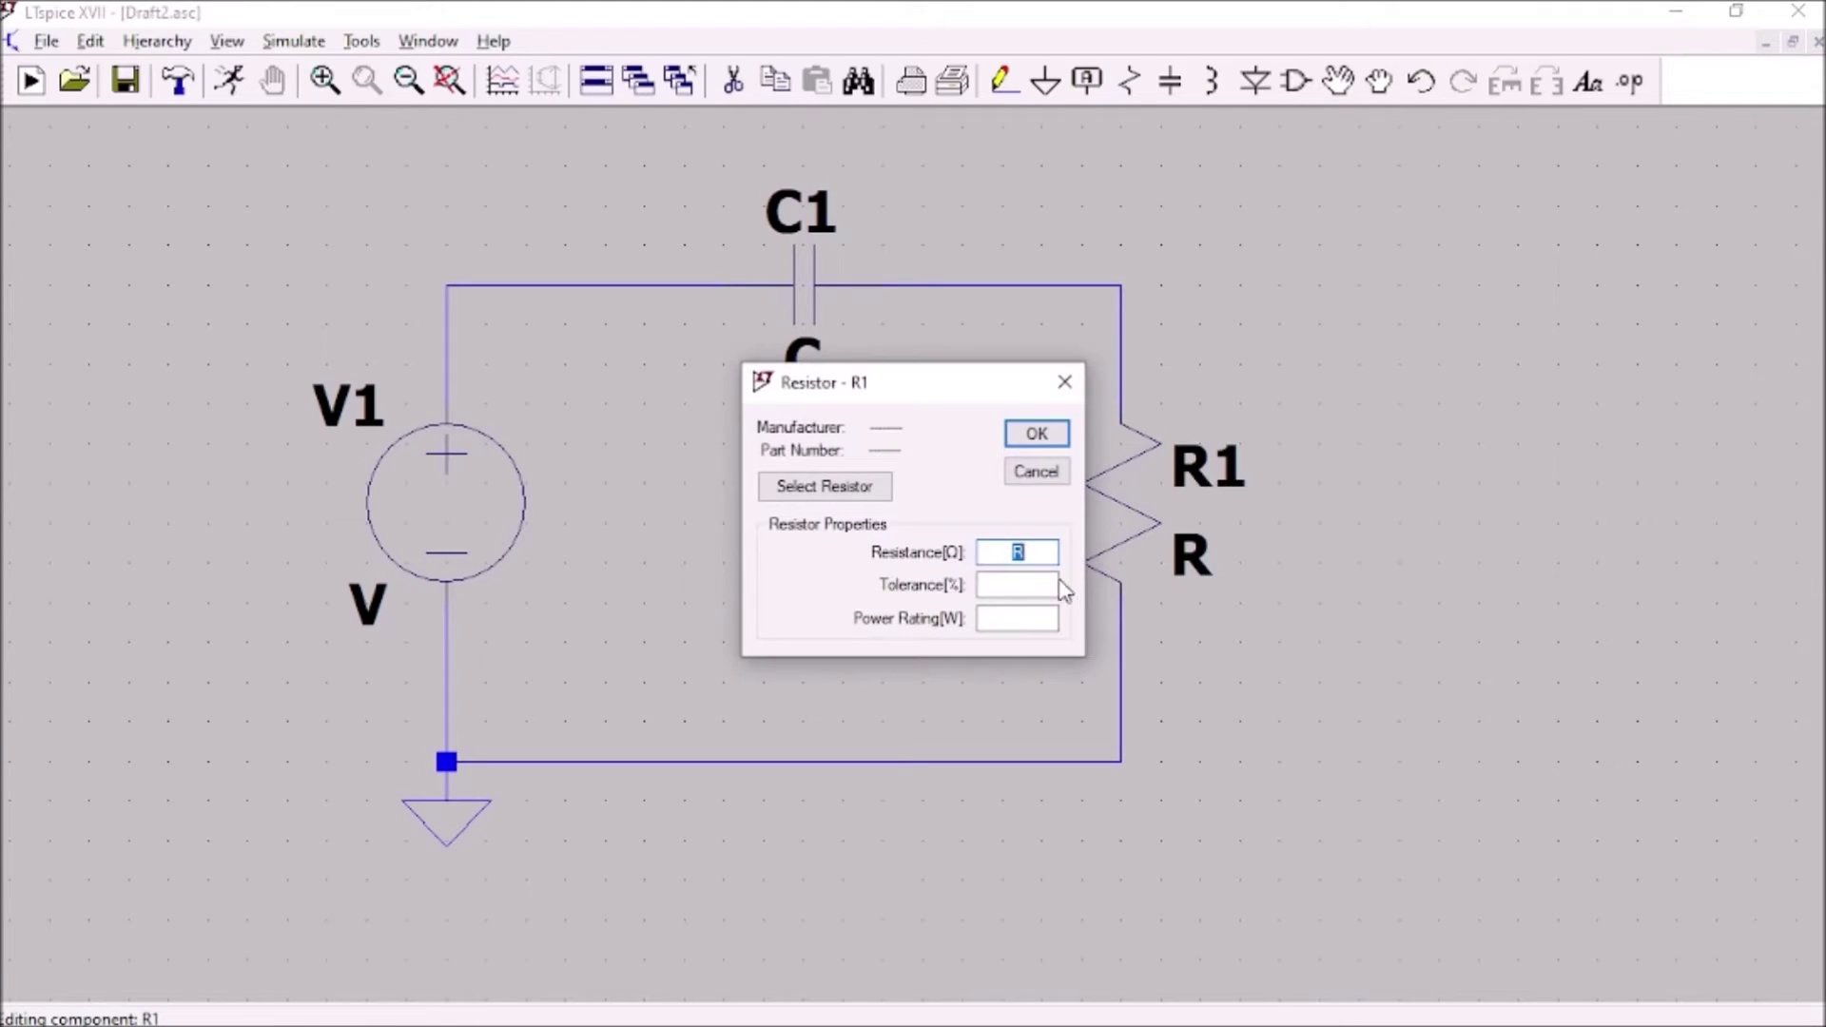
{"action": "type", "text": "16k"}
{"action": "left_click", "coordinate": [1036, 433]}
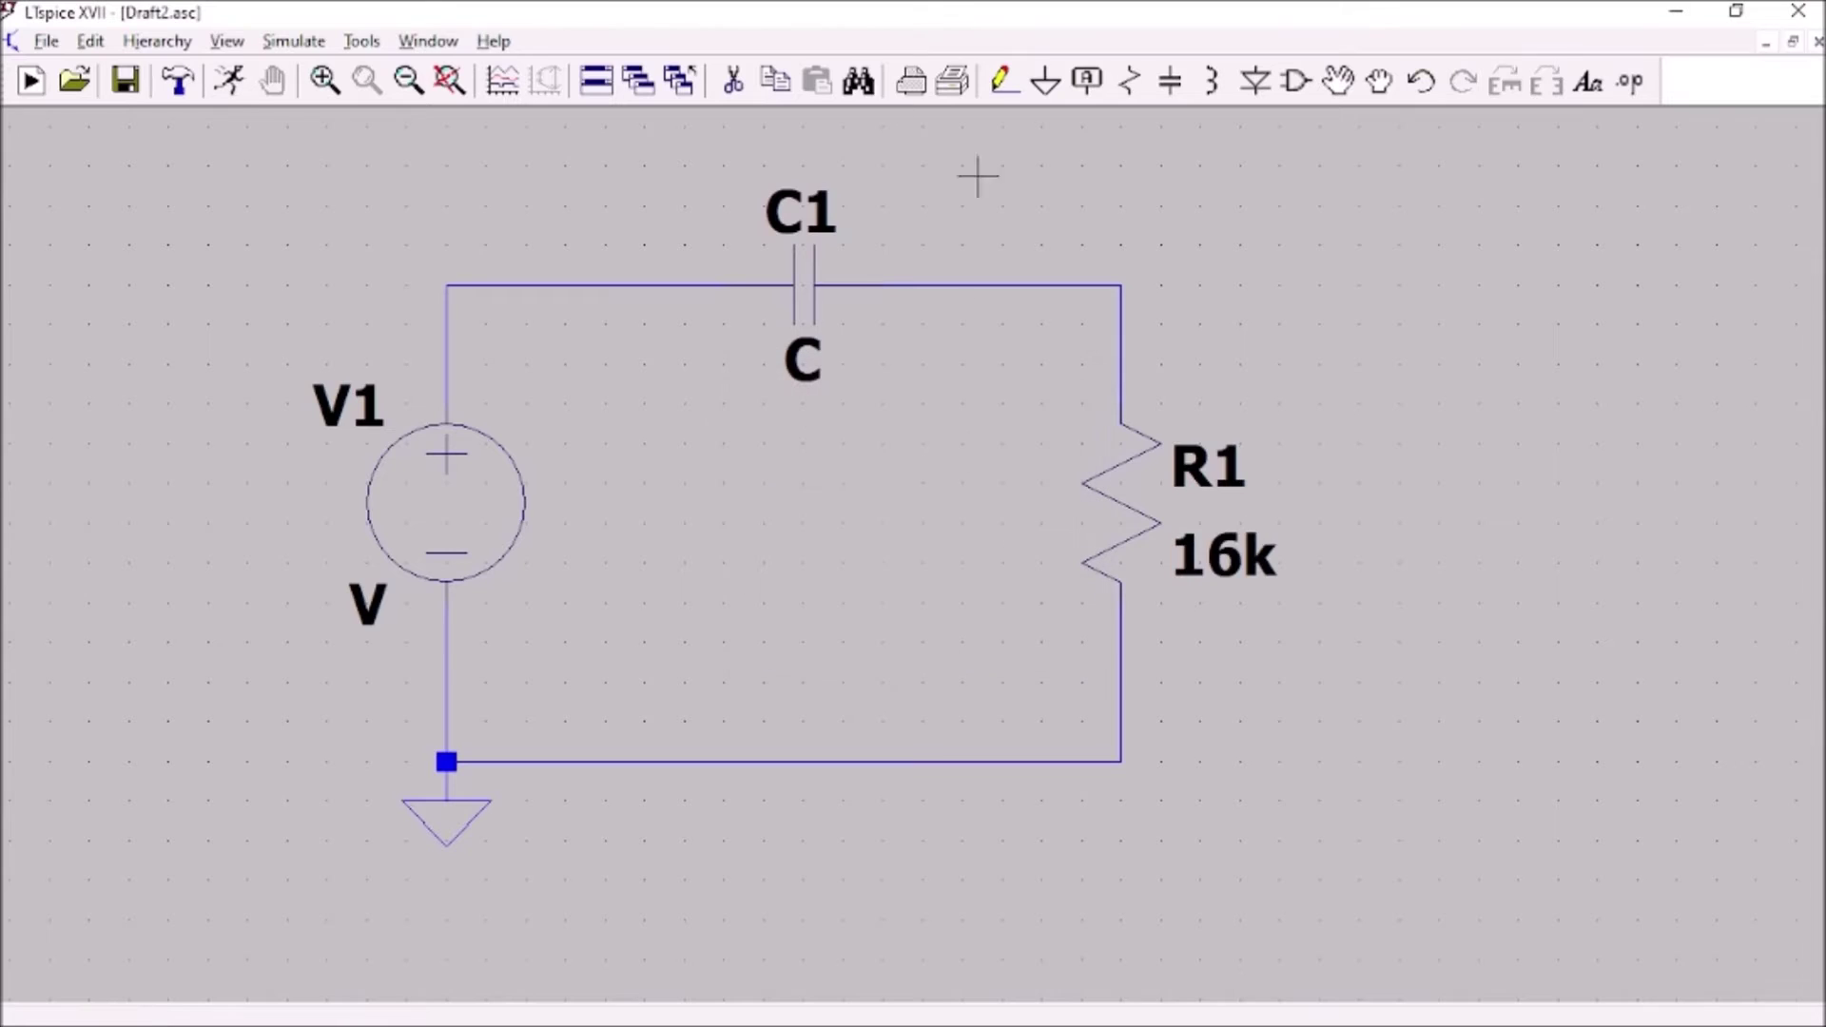
Set the capacitance of C1 to 10n
{"action": "right_click", "coordinate": [810, 274]}
{"action": "type", "text": "10n"}
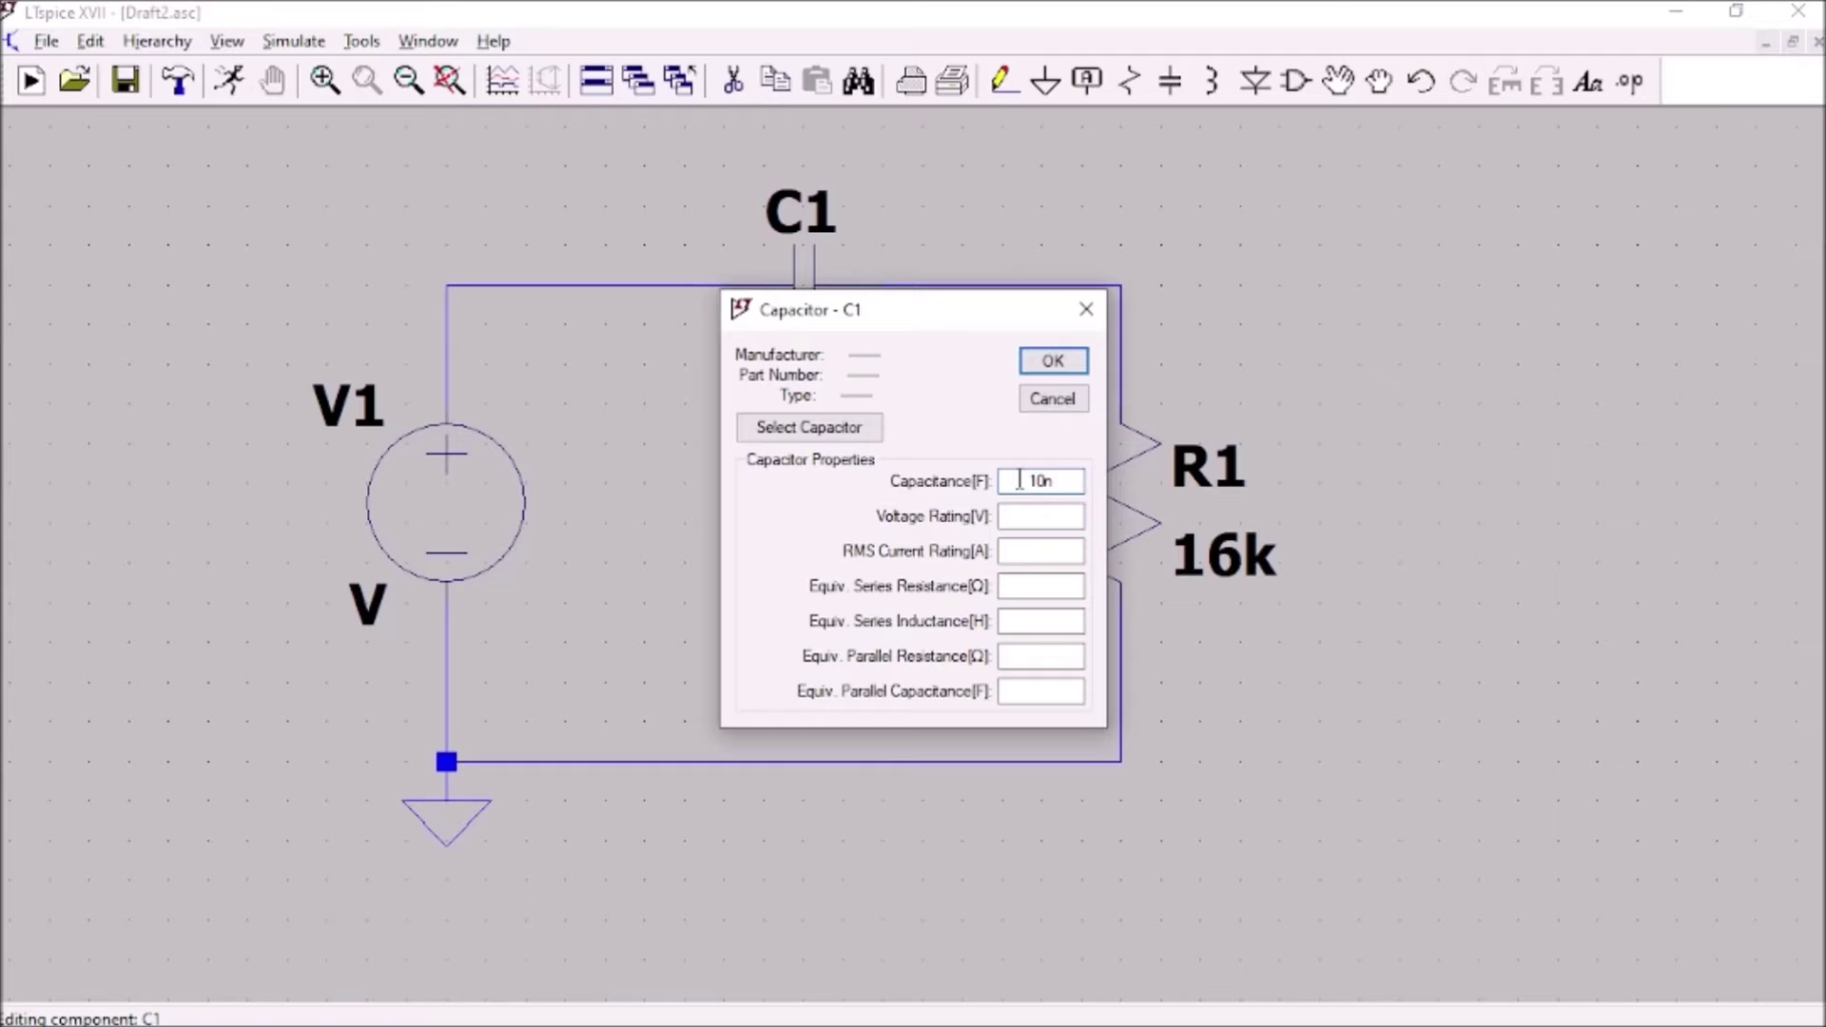
{"action": "left_click", "coordinate": [1052, 369]}
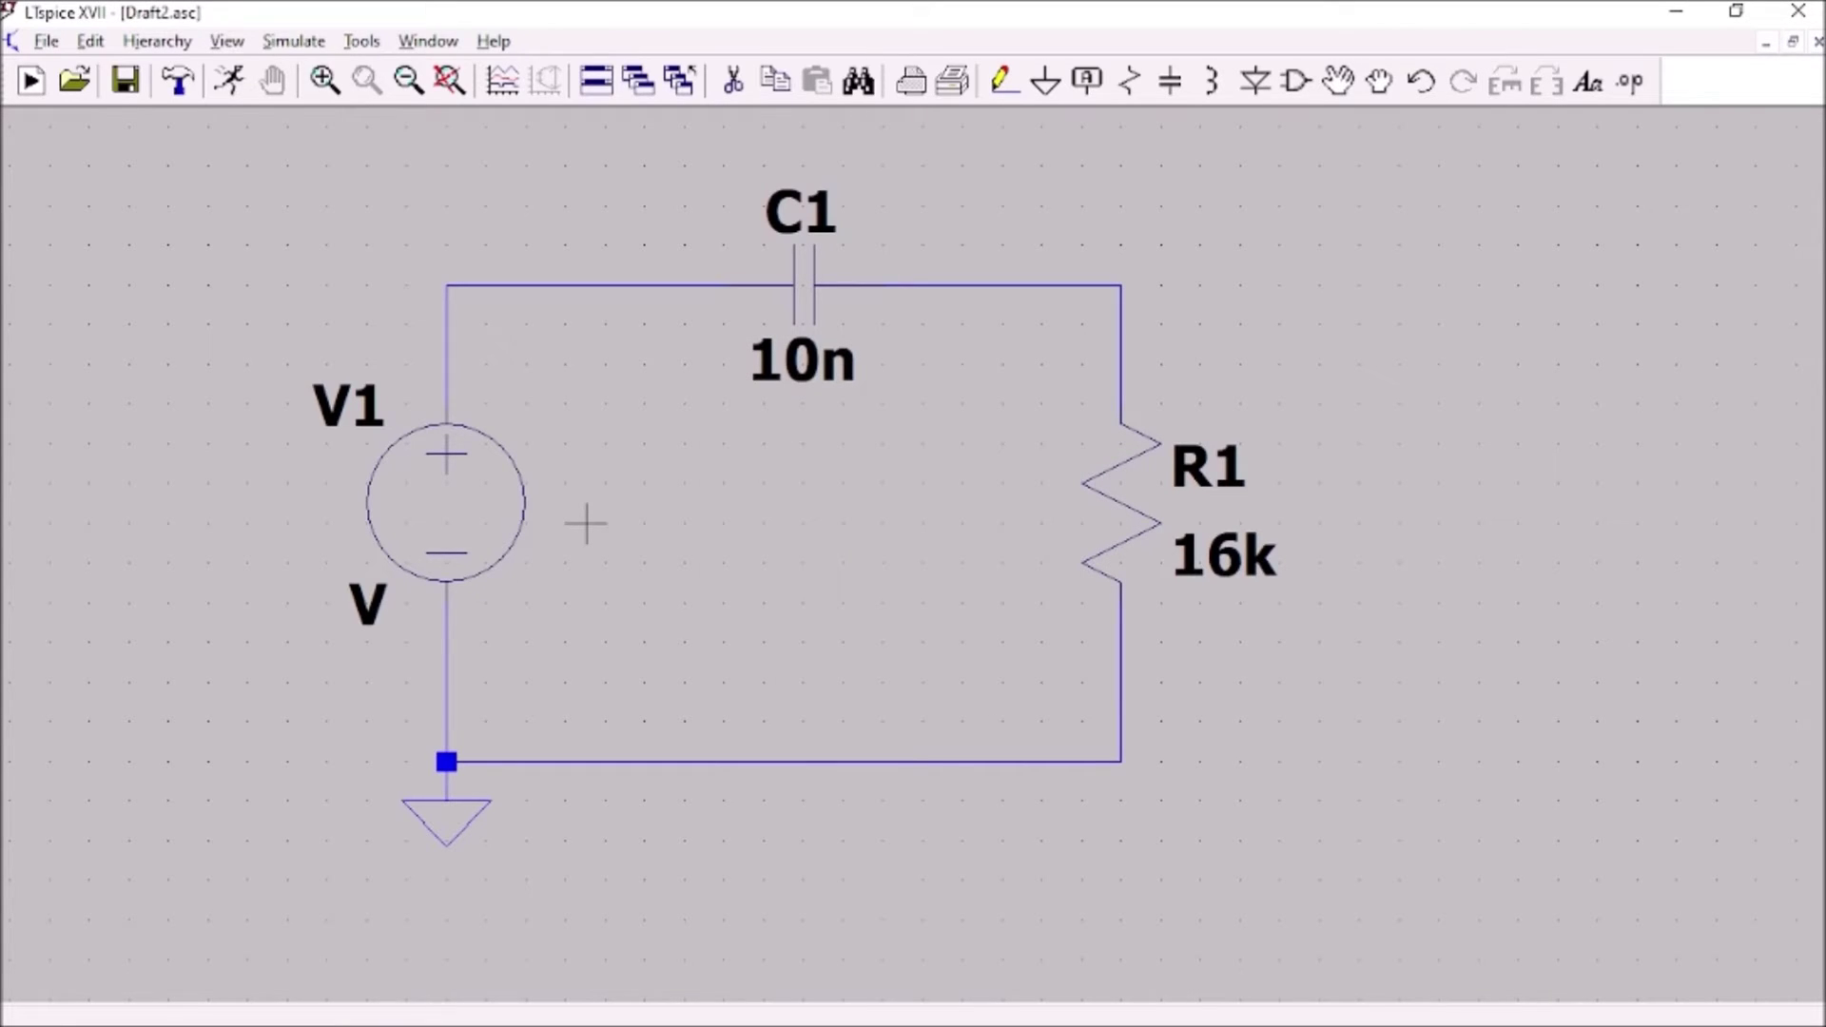
Give voltage source V1 a small-signal AC amplitude of 1 in its advanced settings
{"action": "right_click", "coordinate": [514, 497]}
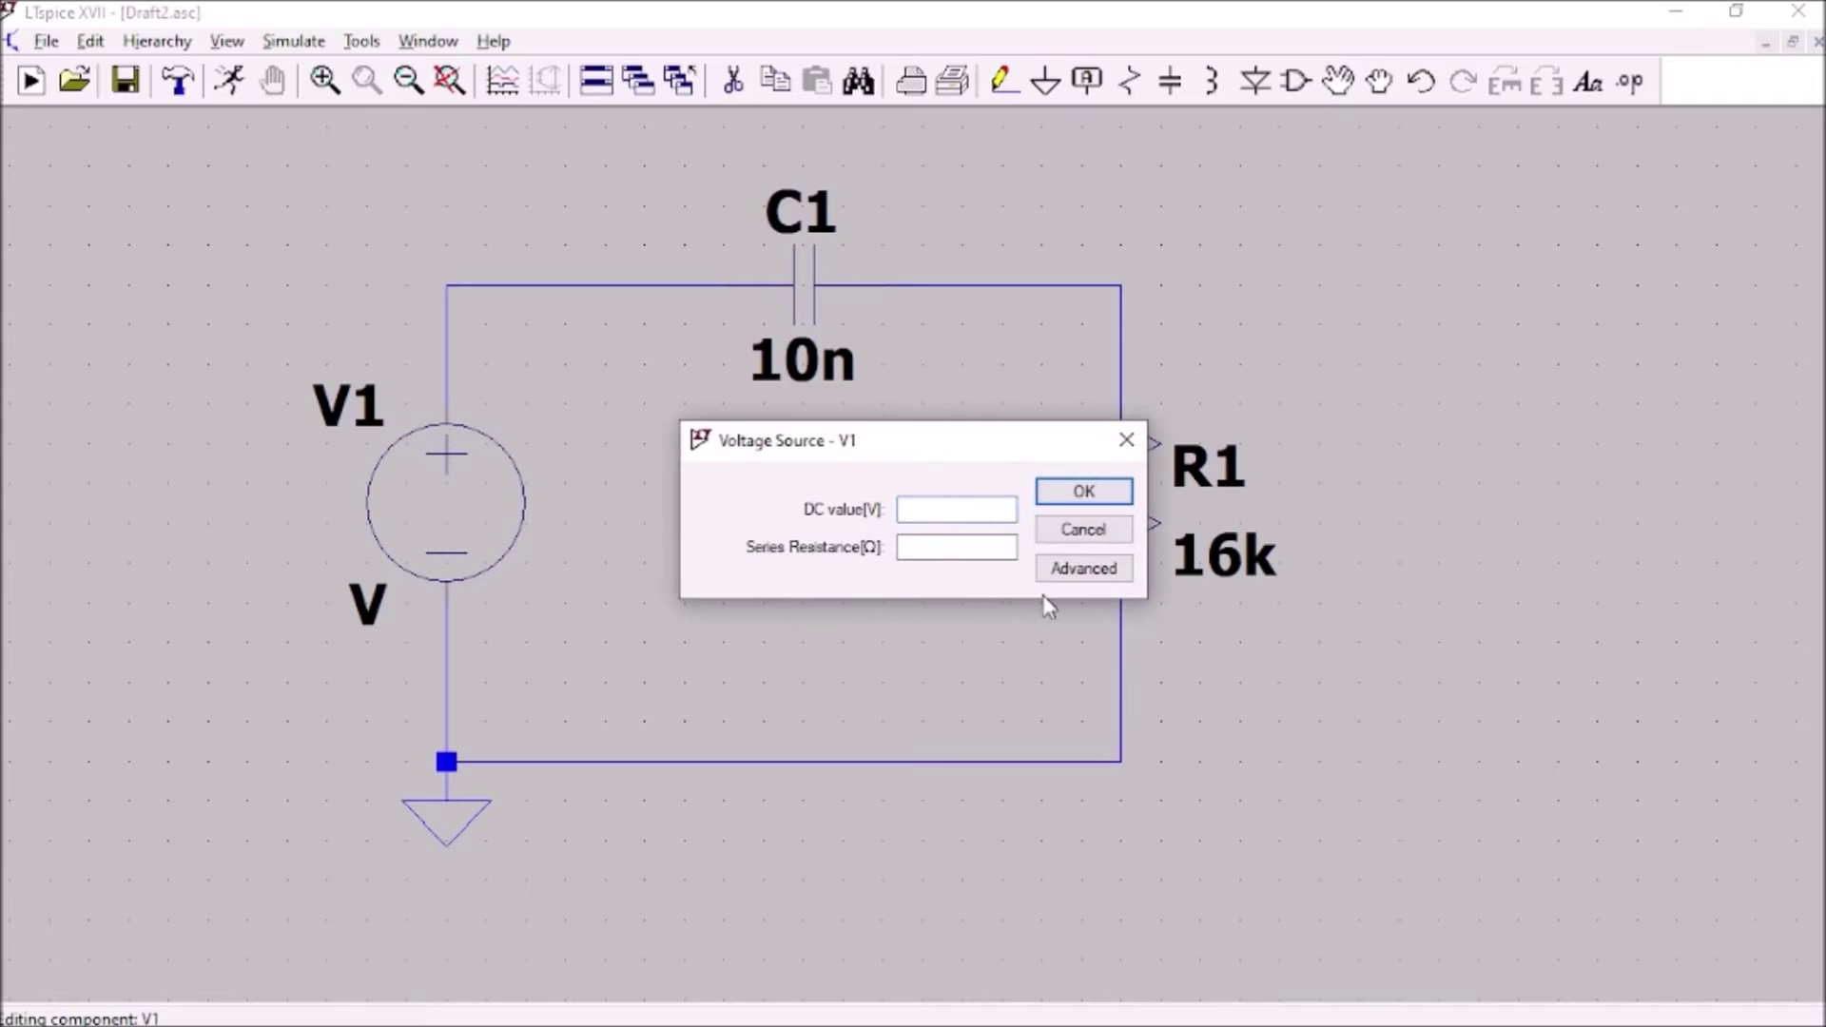
{"action": "left_click", "coordinate": [1083, 570]}
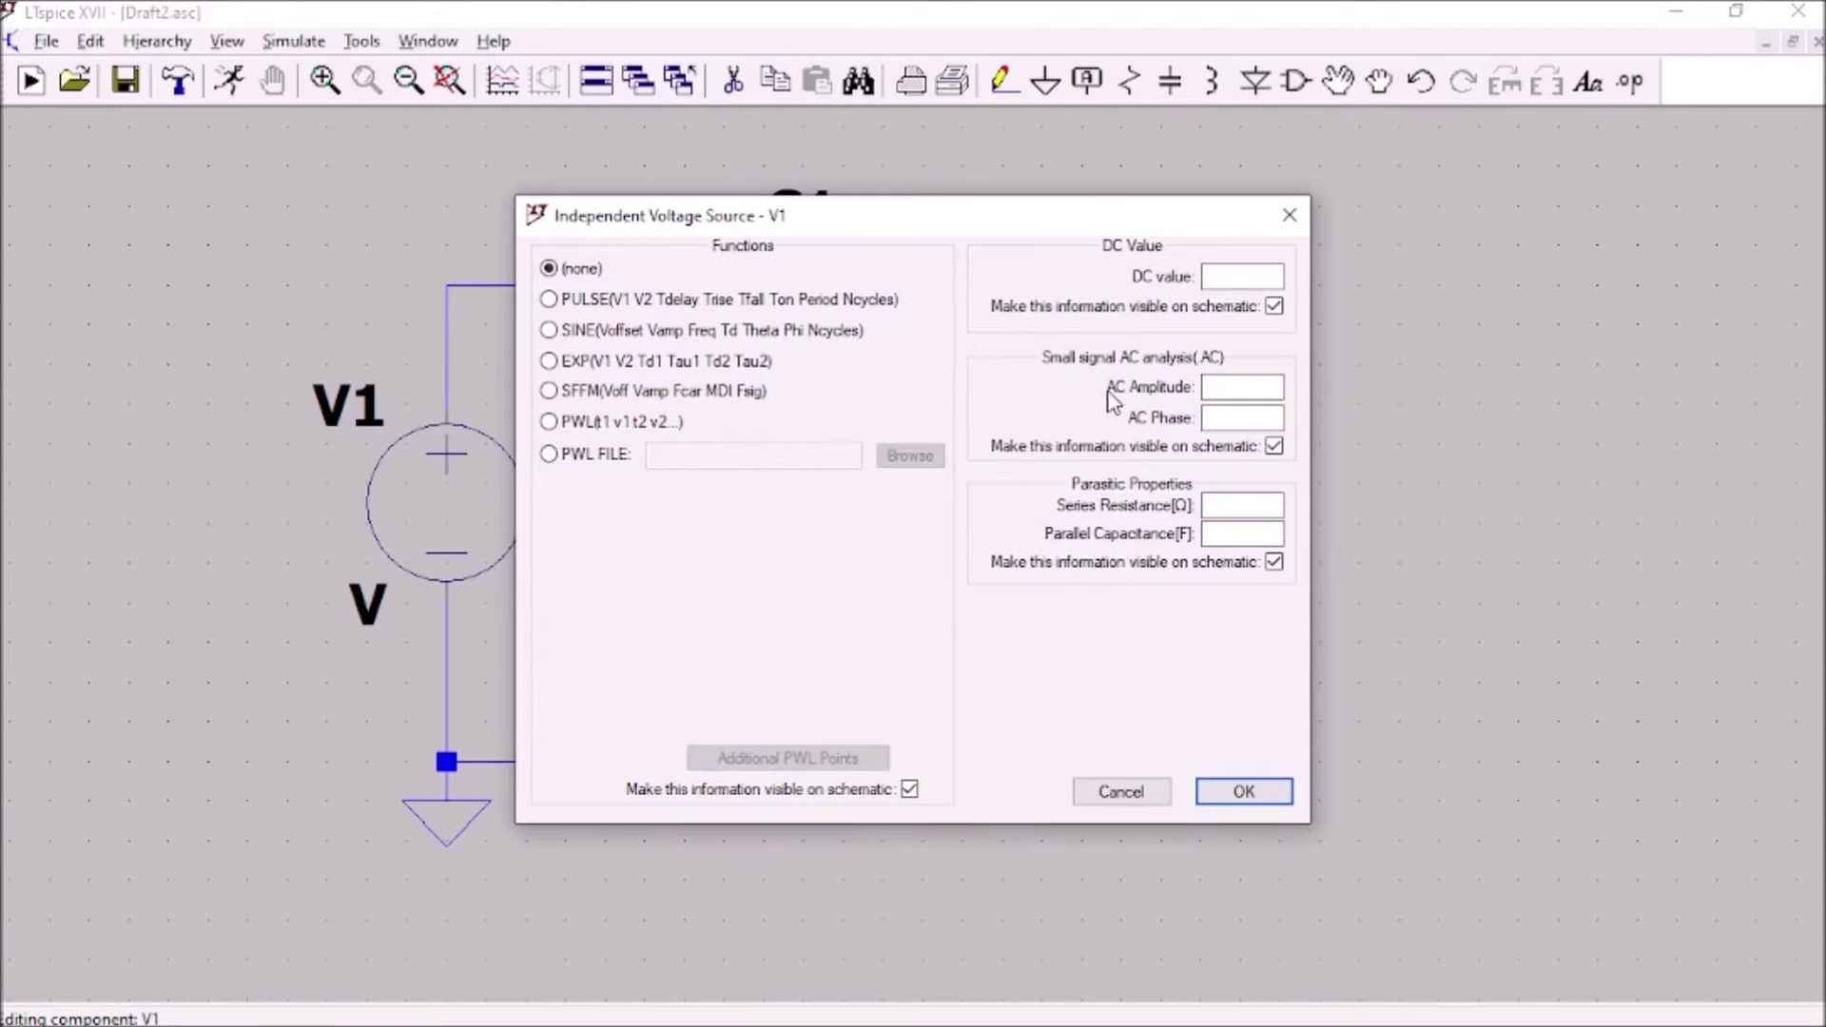
{"action": "left_click", "coordinate": [1237, 387]}
{"action": "type", "text": "1"}
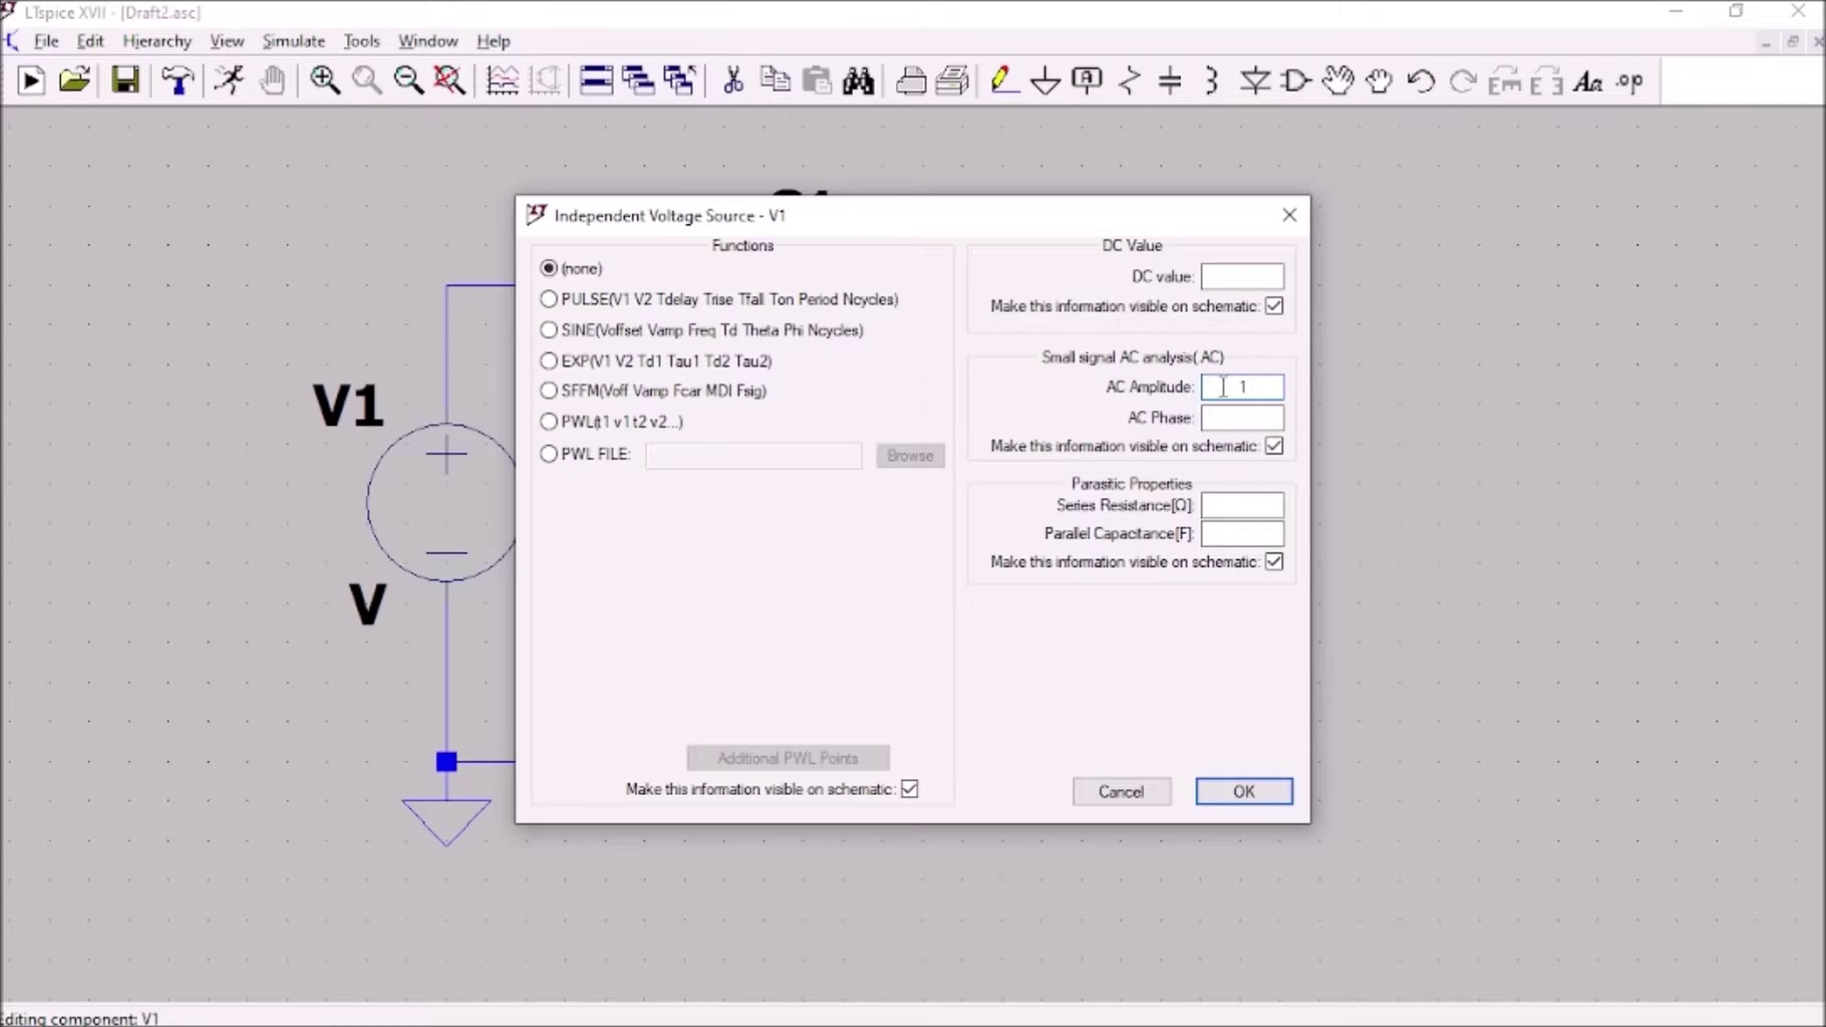
{"action": "left_click", "coordinate": [1269, 795]}
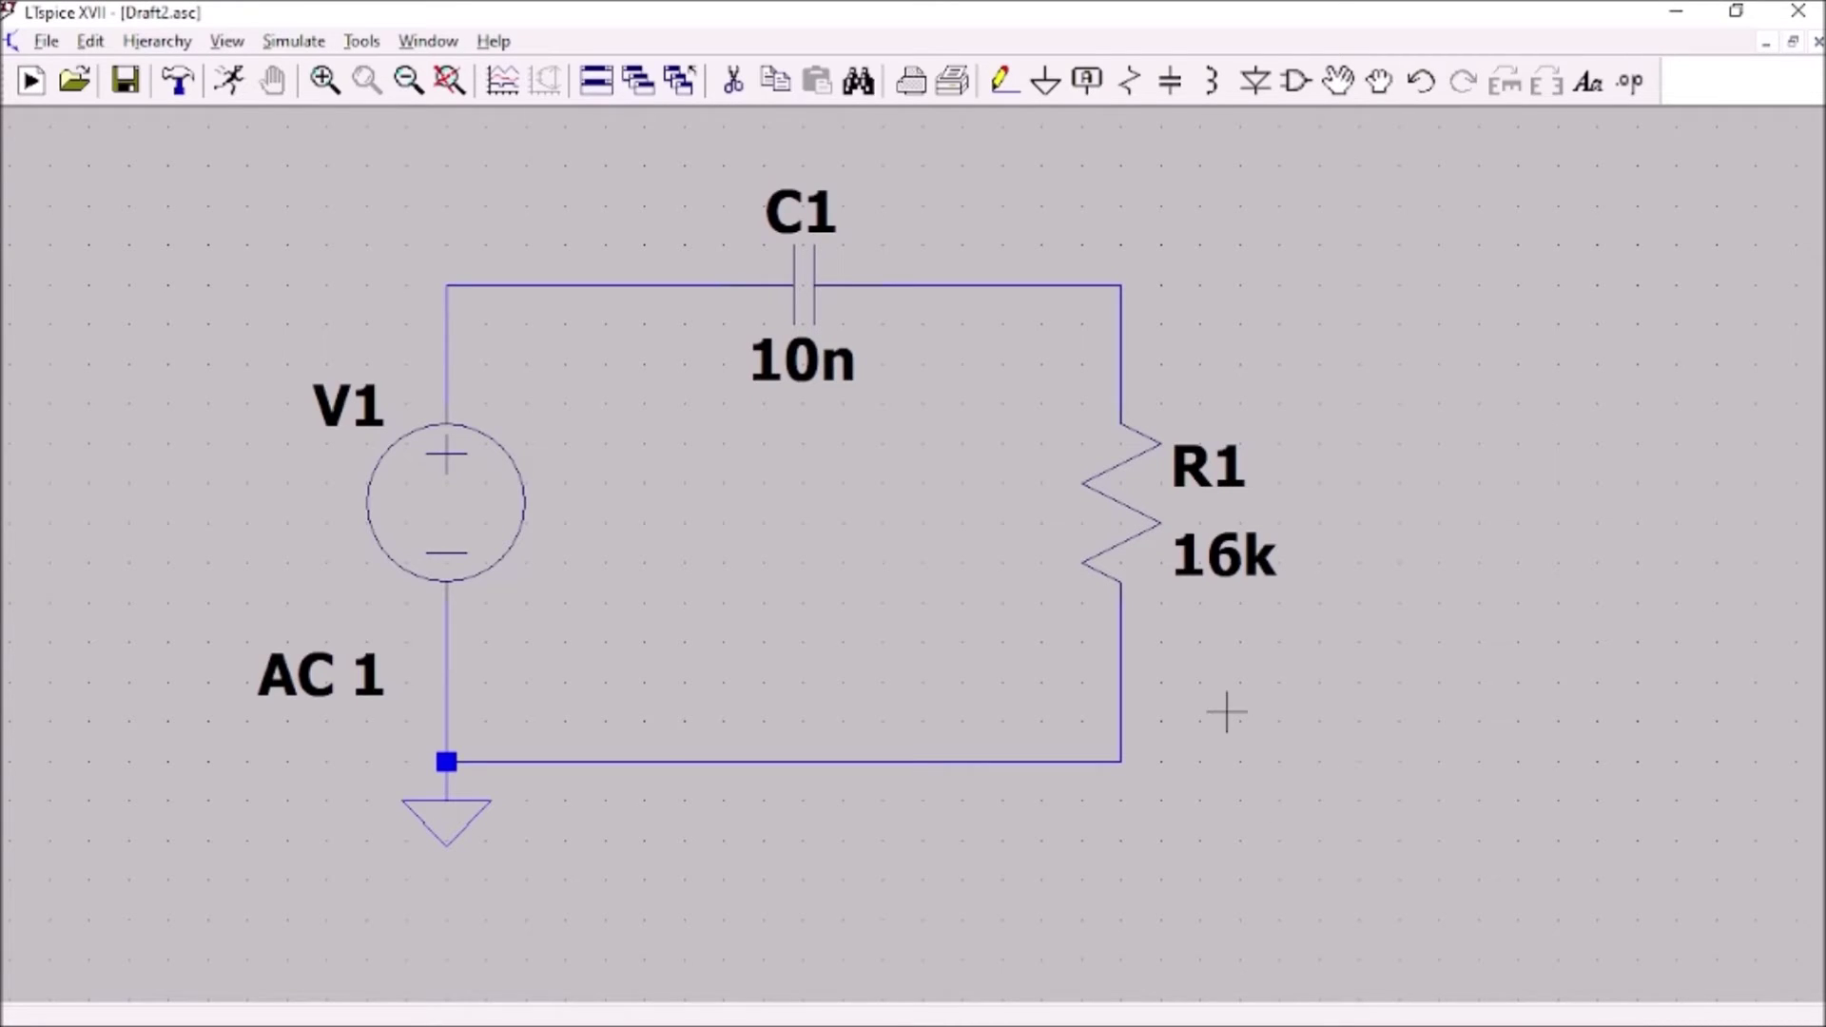
Draw a horizontal output wire outward from the corner where C1's wire meets R1's wire
{"action": "left_click", "coordinate": [1003, 81]}
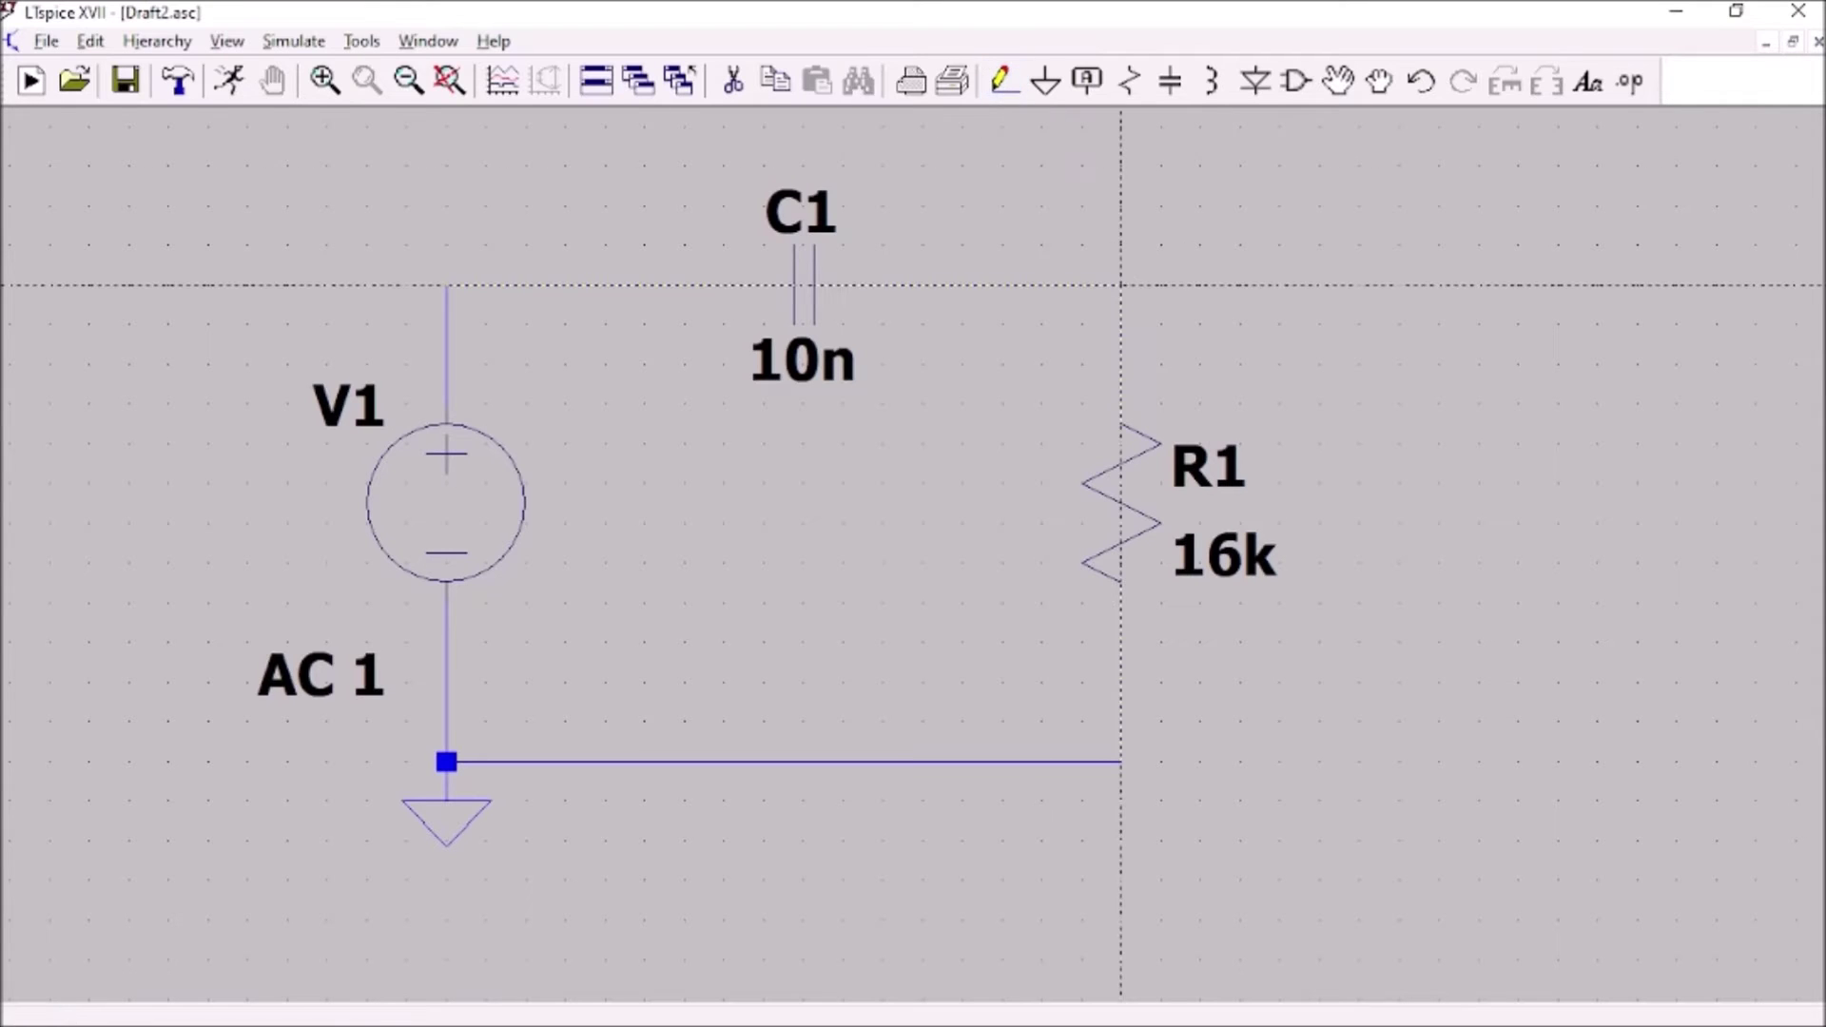
{"action": "left_click", "coordinate": [1121, 286]}
{"action": "left_click", "coordinate": [1399, 286]}
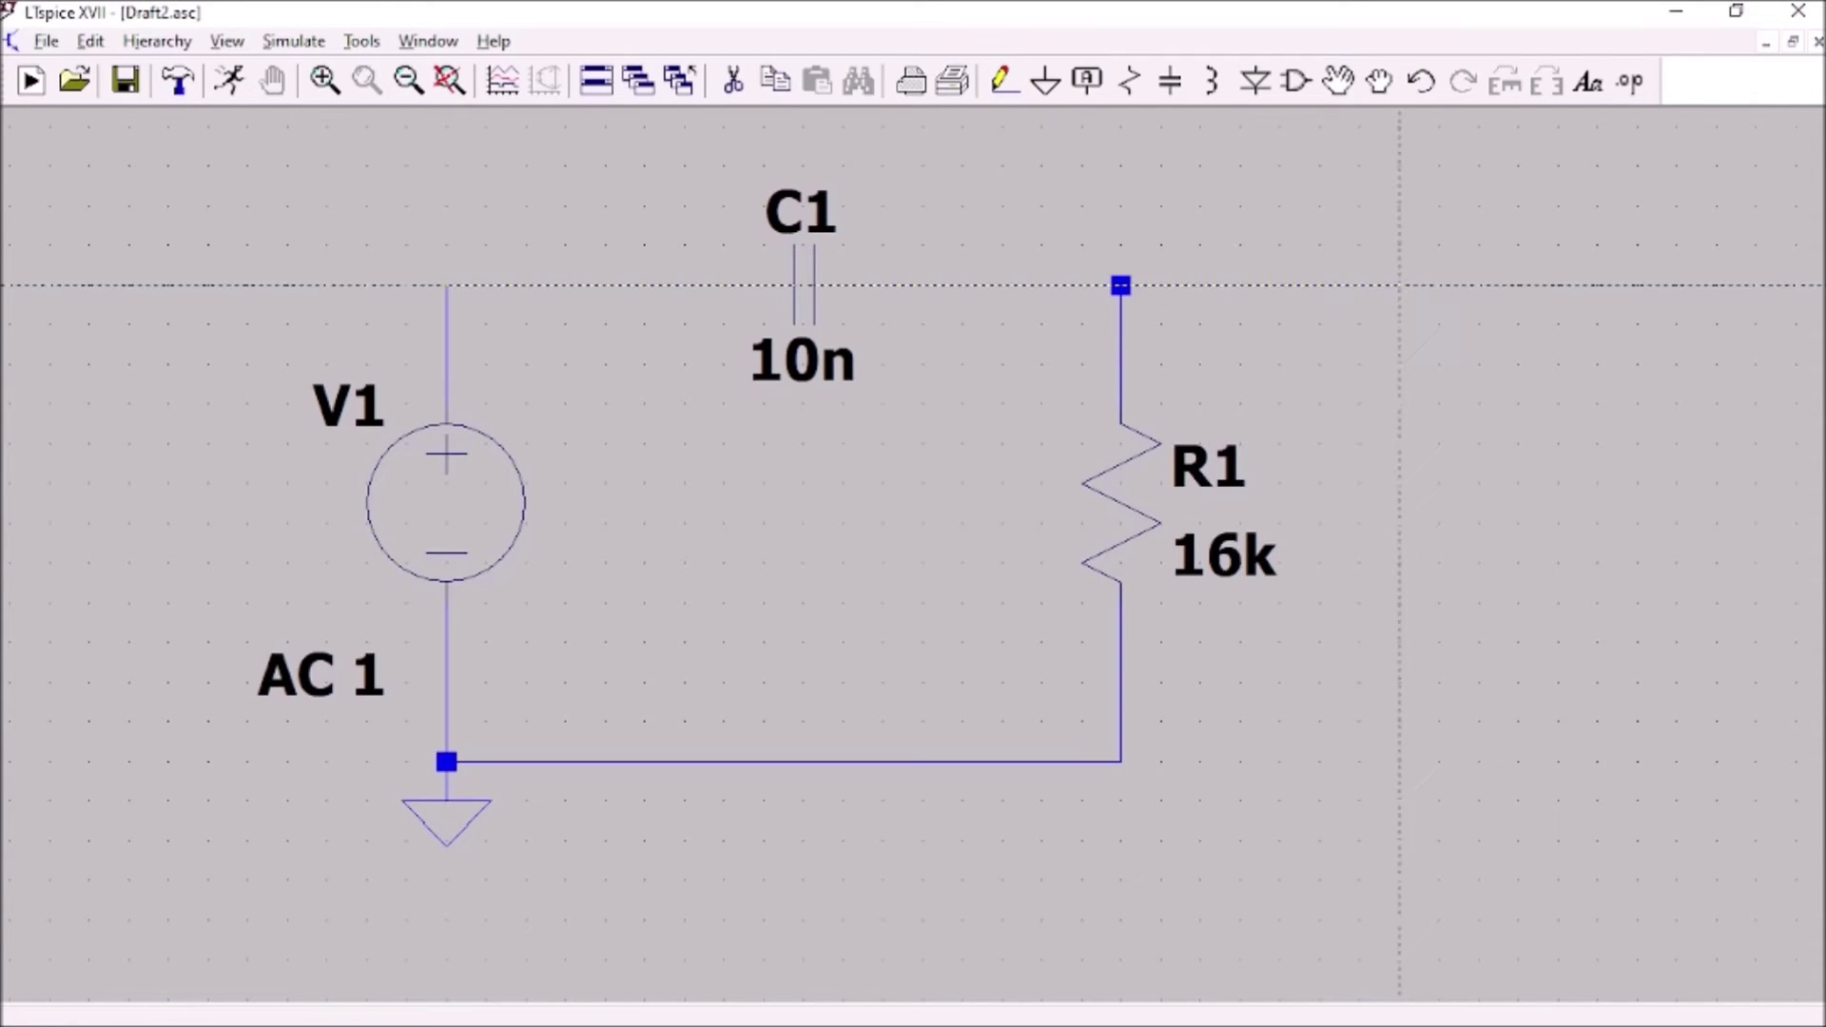
{"action": "key", "text": "Escape"}
Create the net label V0 and attach it to the free end of the output wire
{"action": "left_click", "coordinate": [1087, 81]}
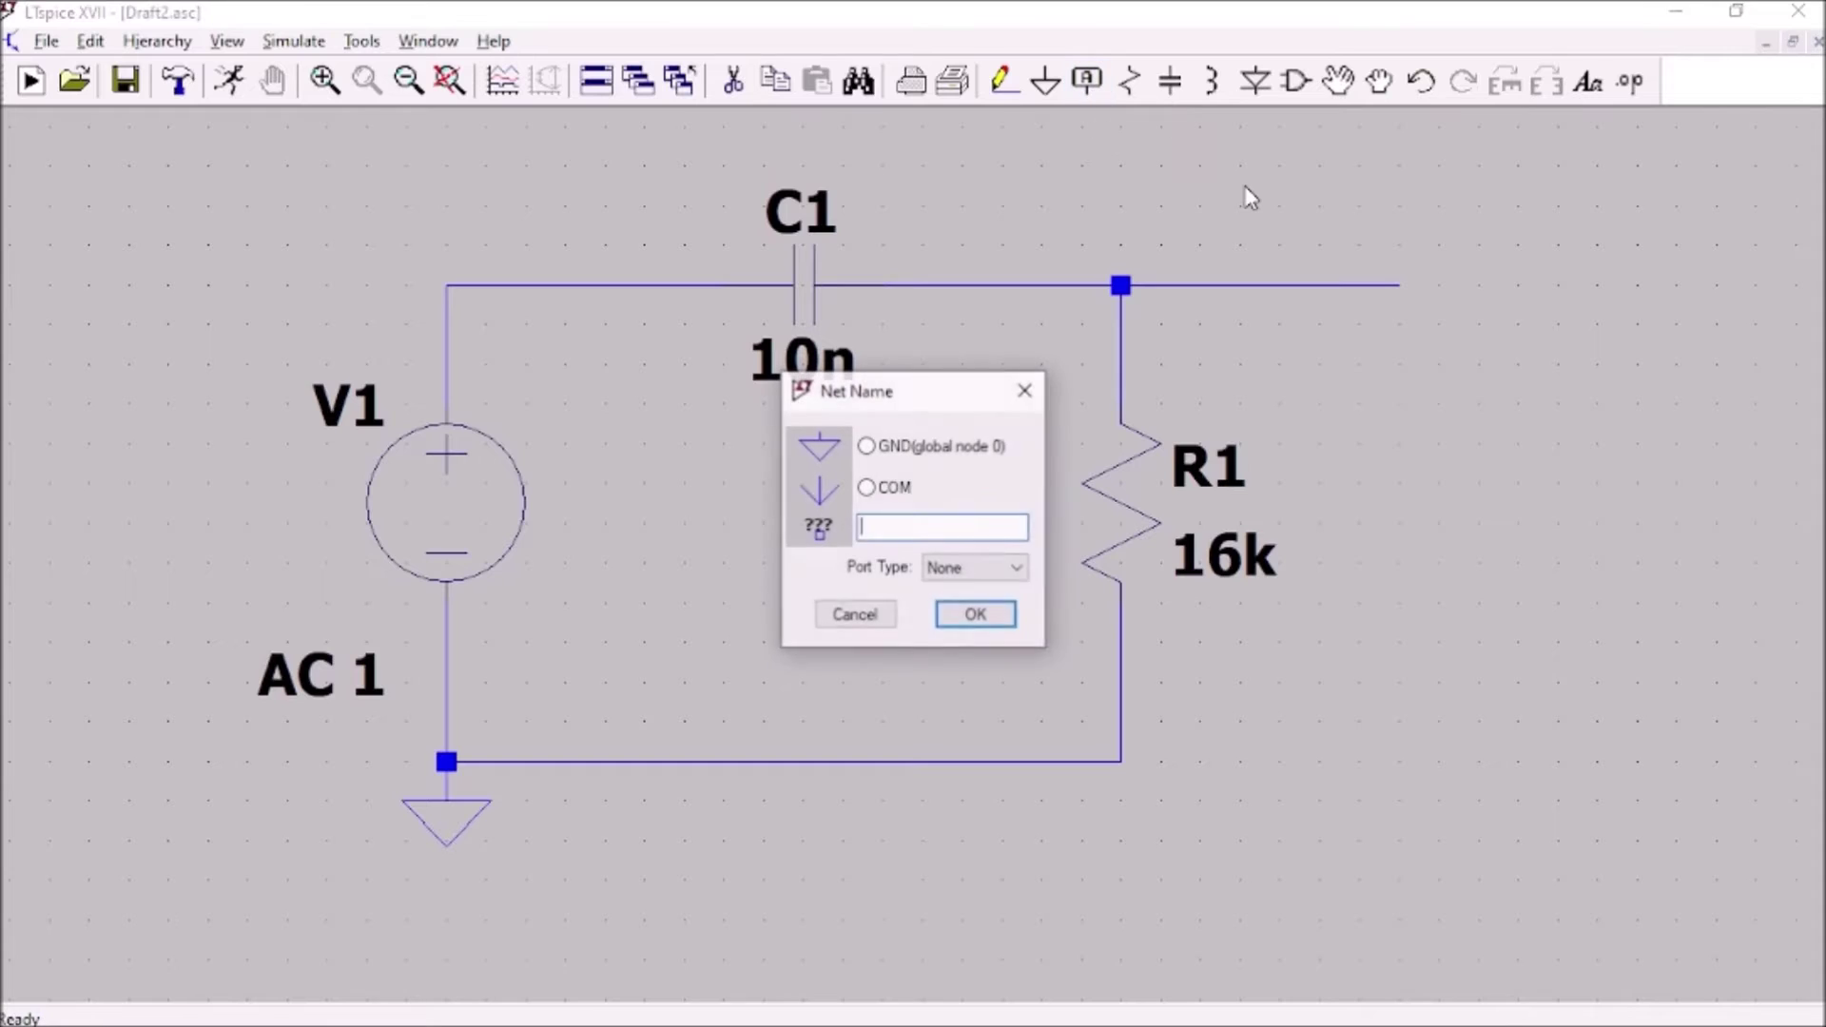
{"action": "type", "text": "V0"}
{"action": "key", "text": "Return"}
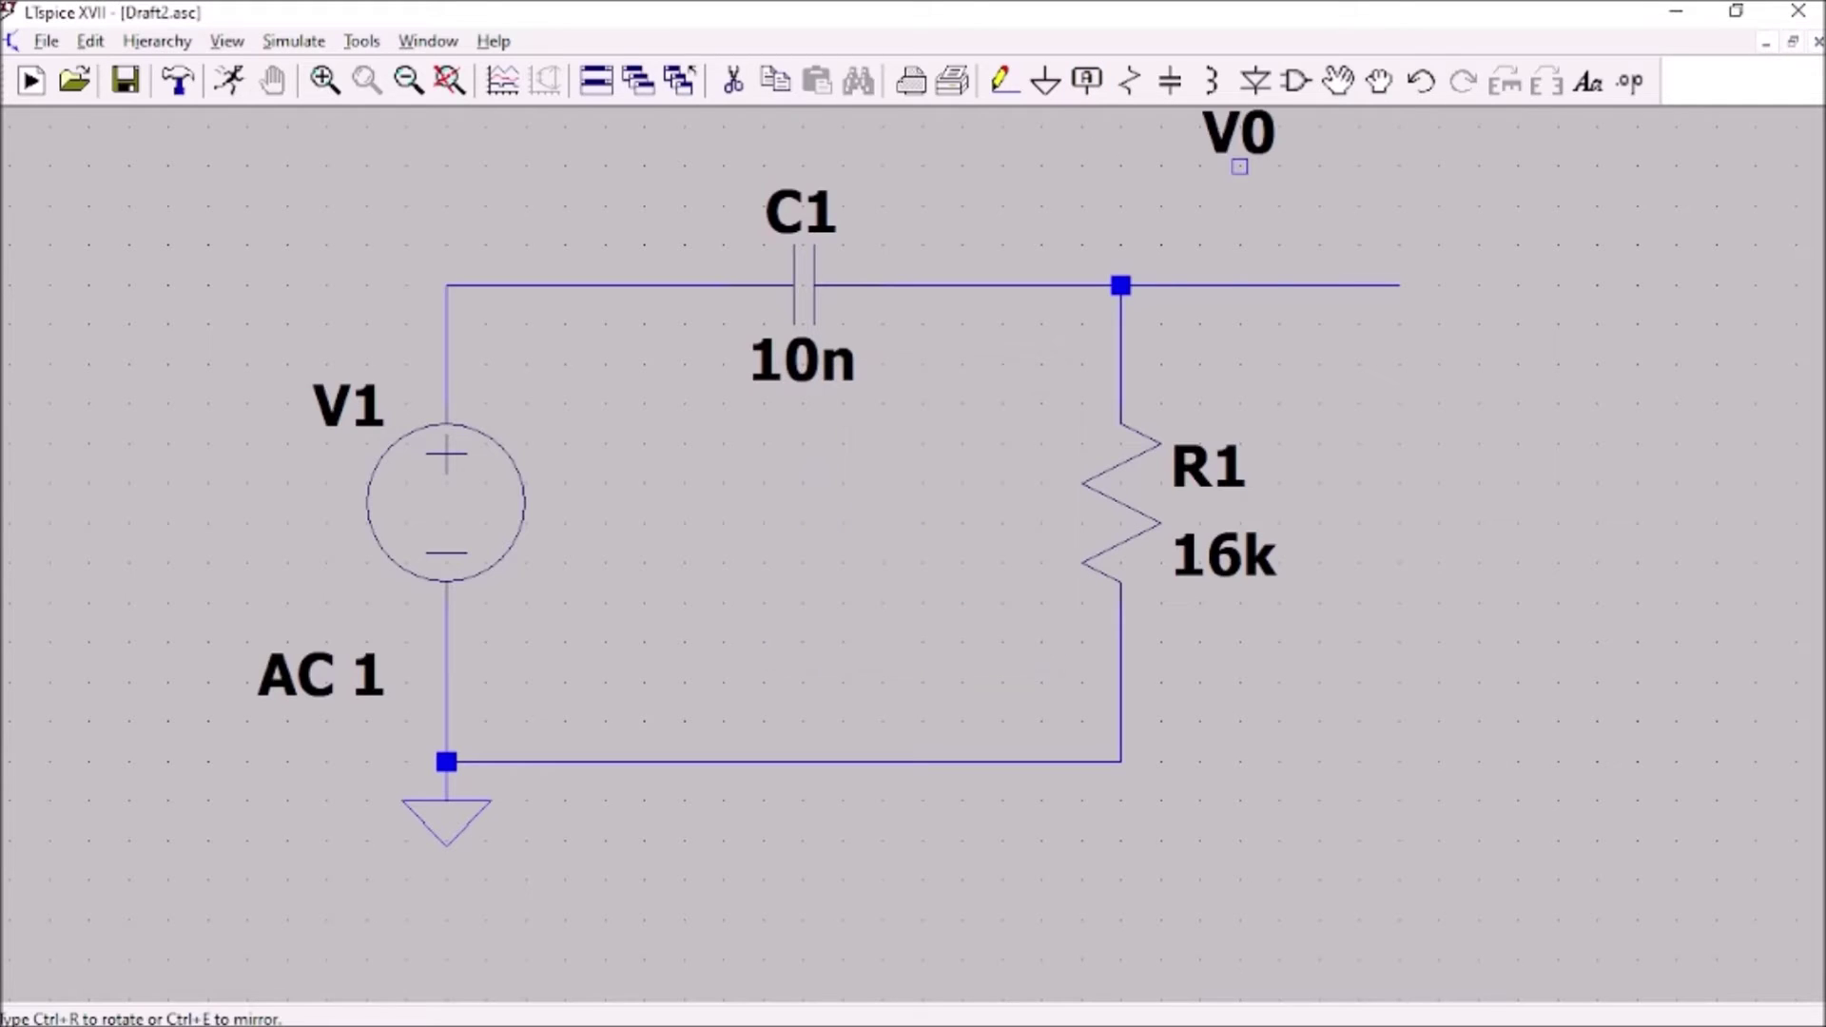
{"action": "left_click", "coordinate": [1360, 285]}
{"action": "left_click", "coordinate": [1399, 286]}
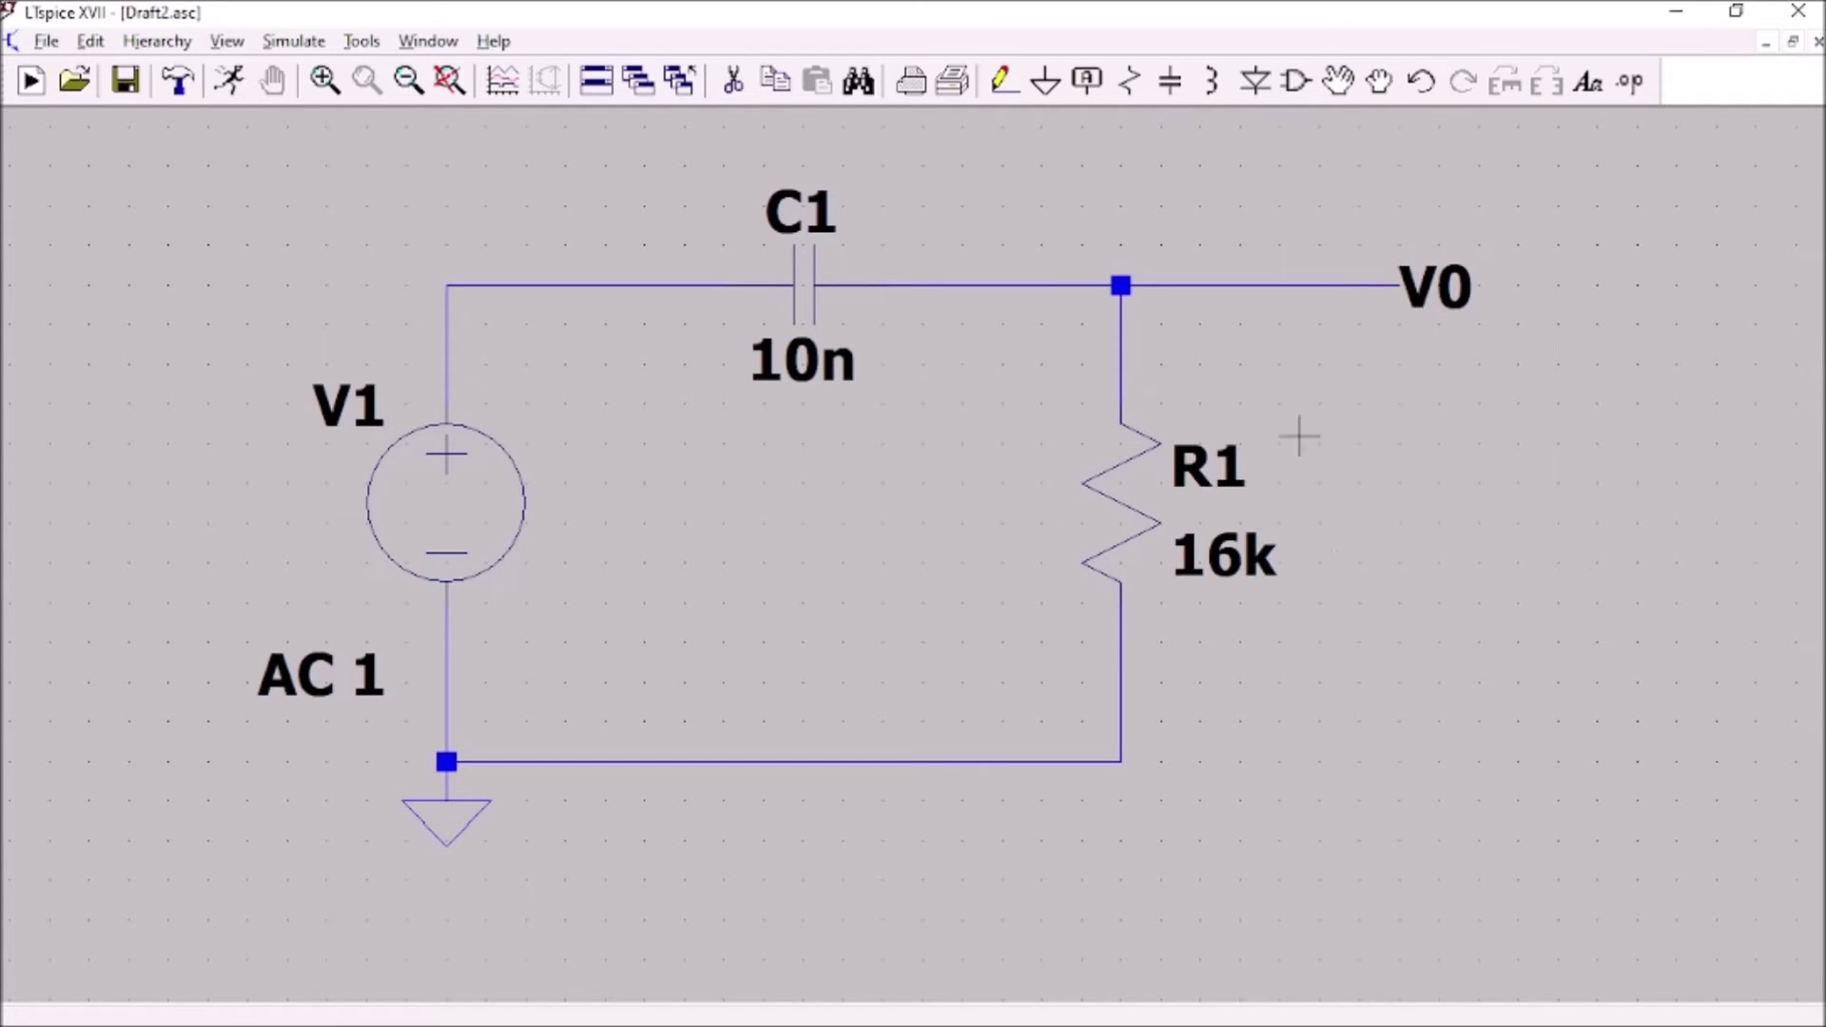
Run an AC analysis with a decade sweep, 10 points per decade, from 1 to 100k
{"action": "left_click", "coordinate": [232, 82]}
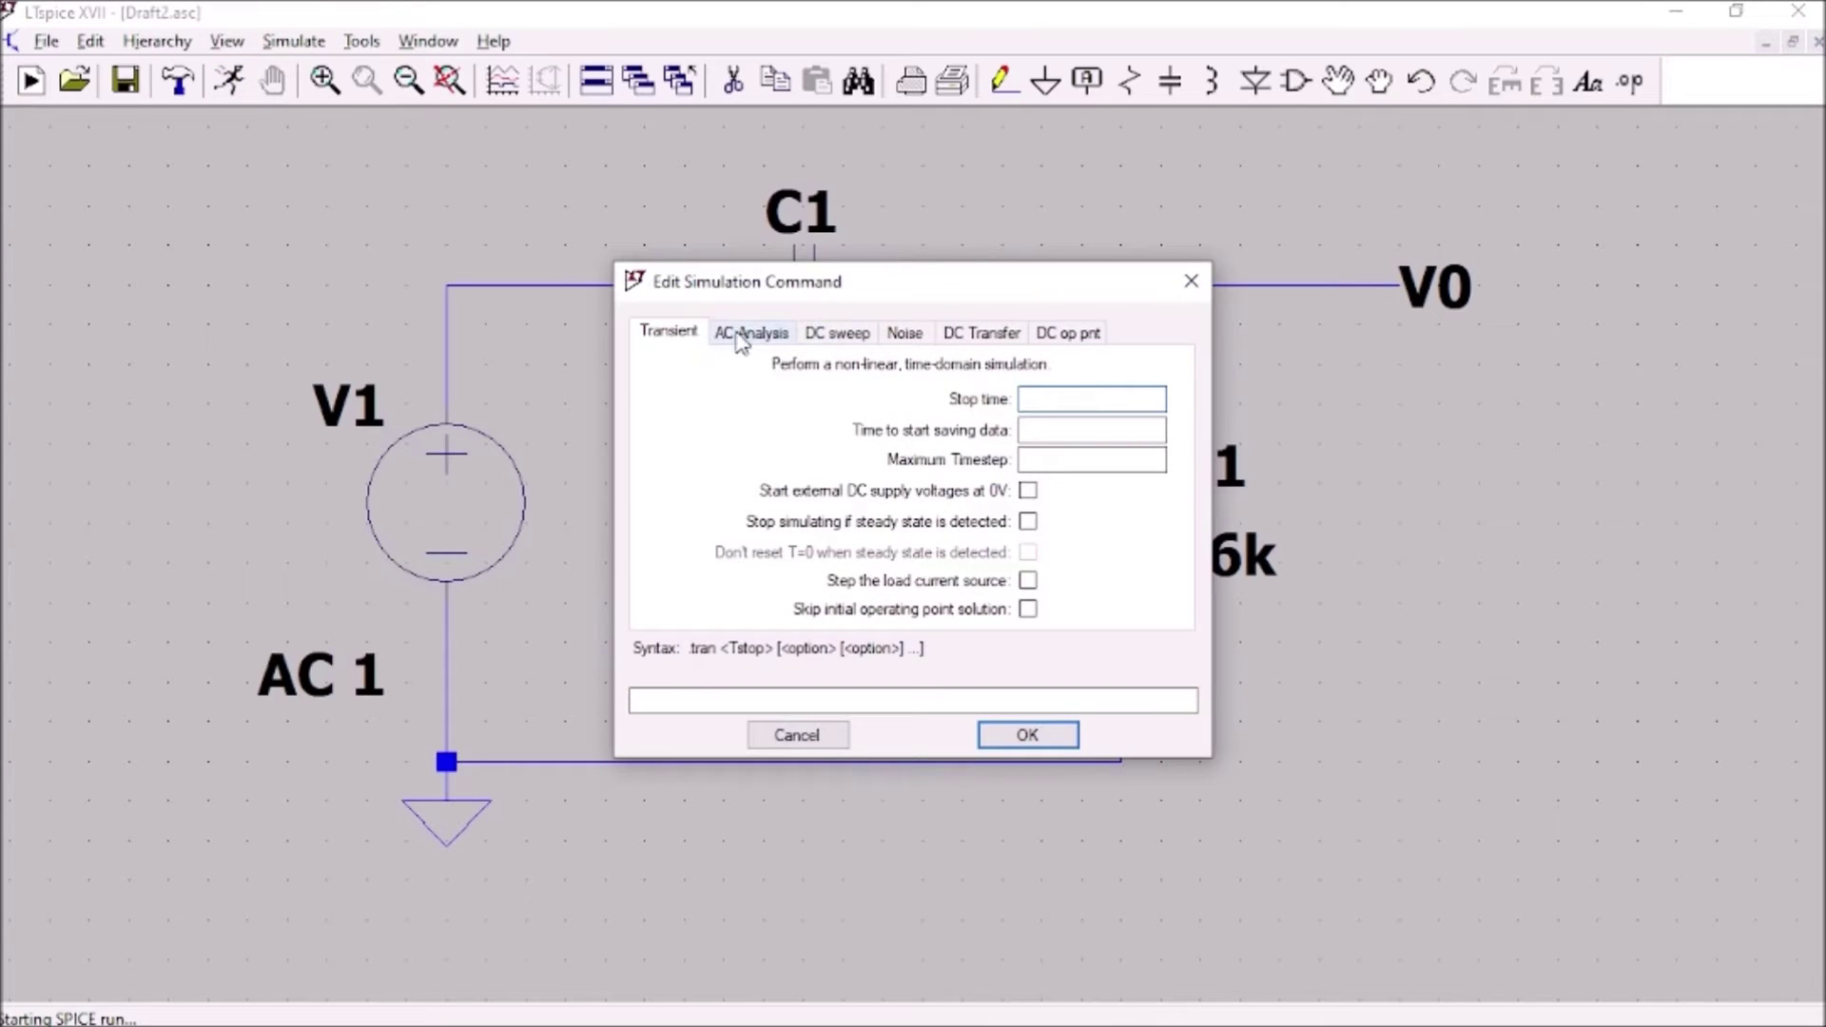
{"action": "left_click", "coordinate": [741, 342]}
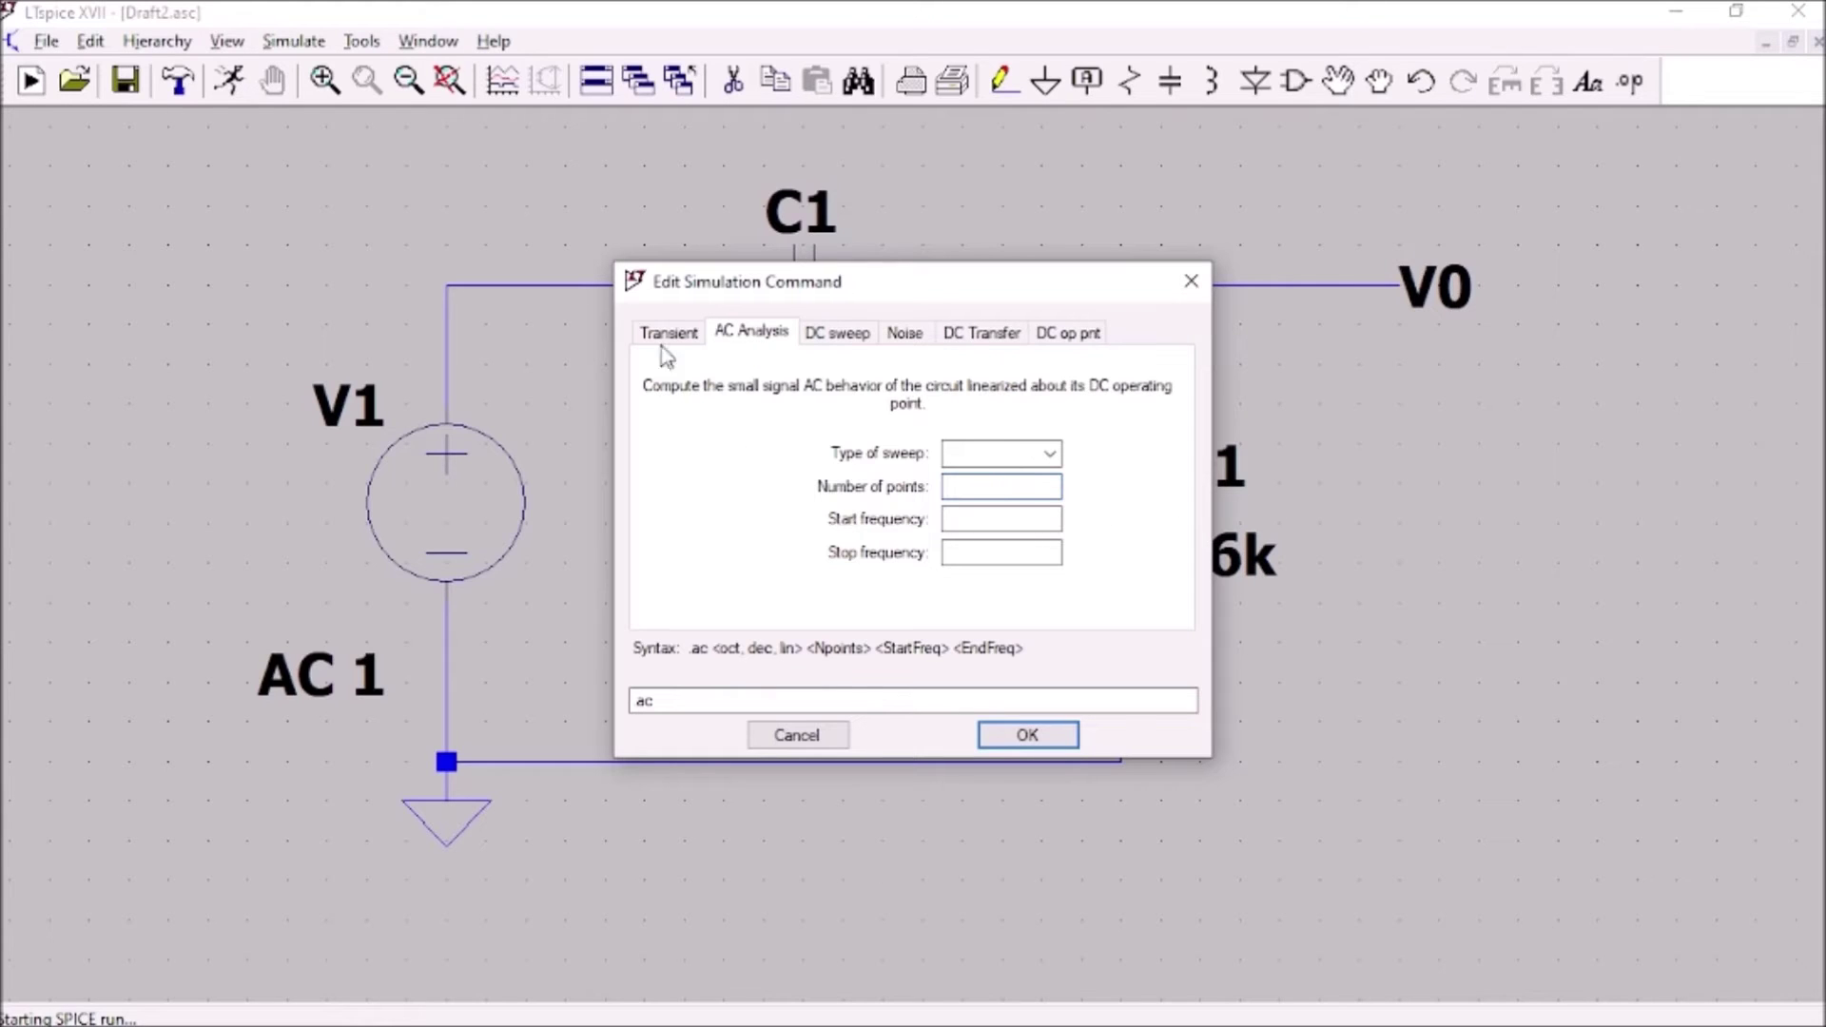
{"action": "left_click", "coordinate": [1050, 455]}
{"action": "left_click", "coordinate": [1023, 499]}
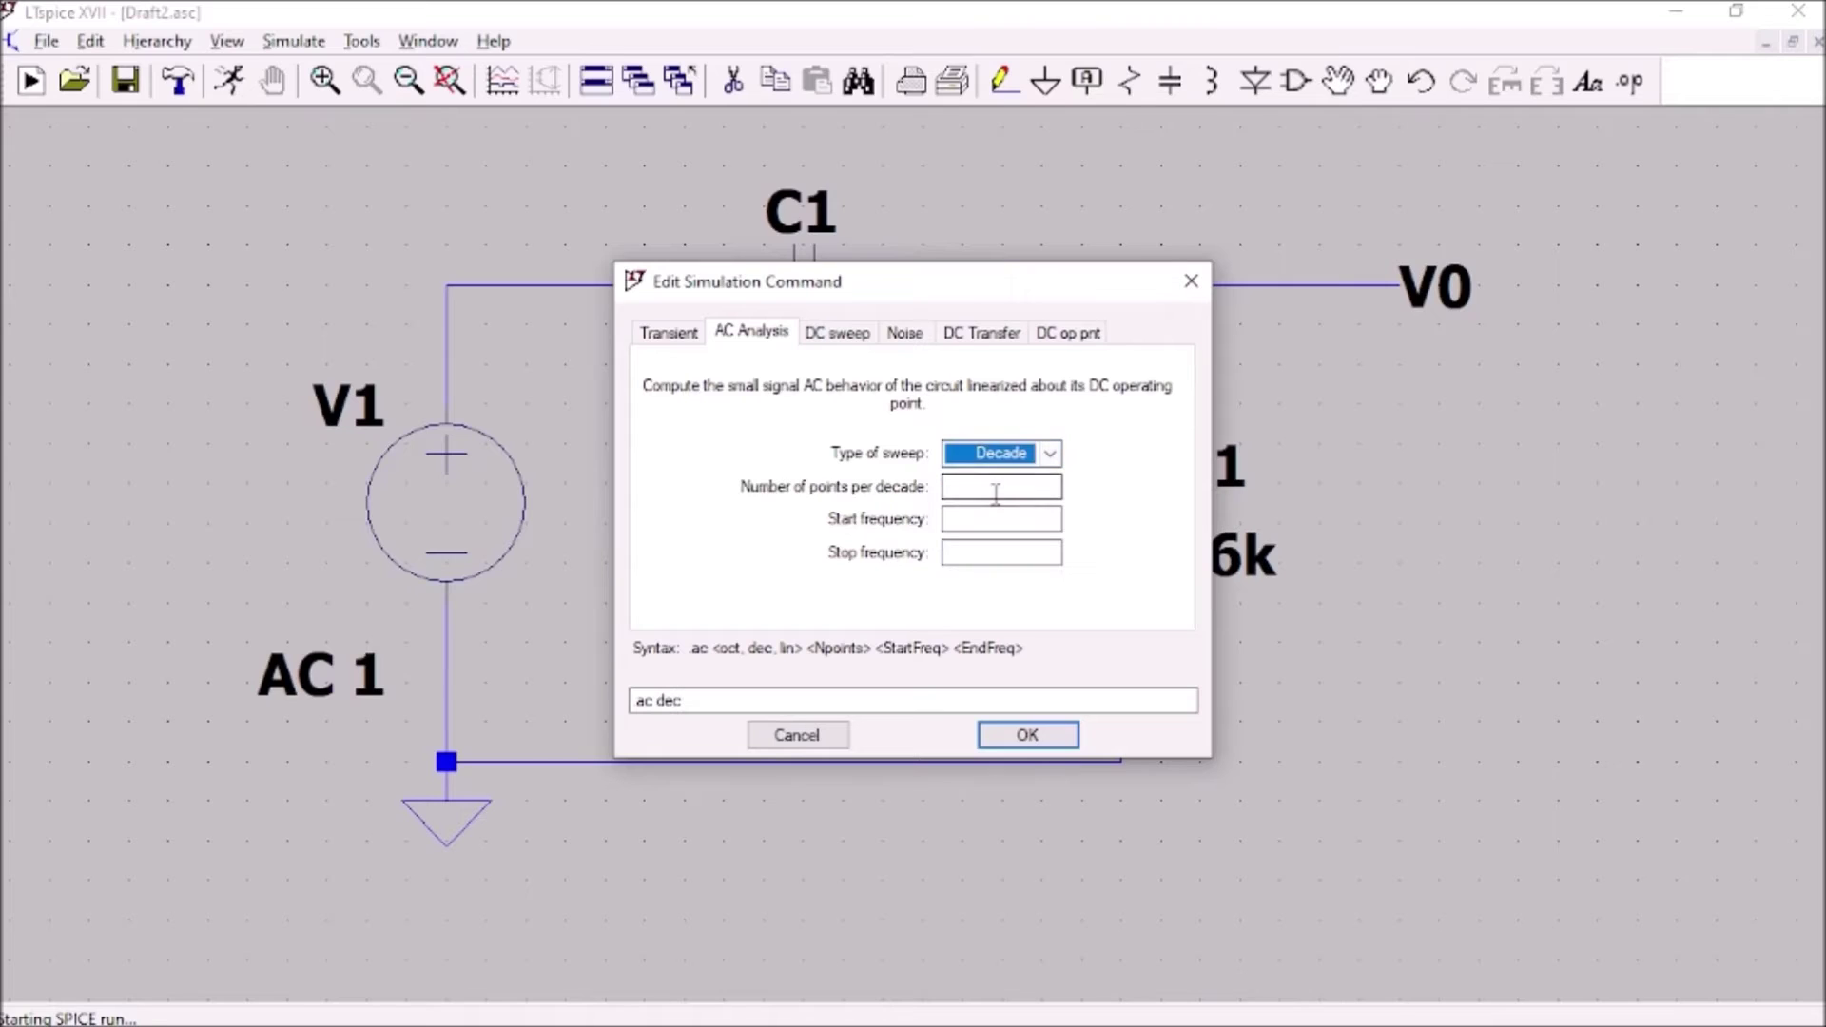
{"action": "type", "text": "10"}
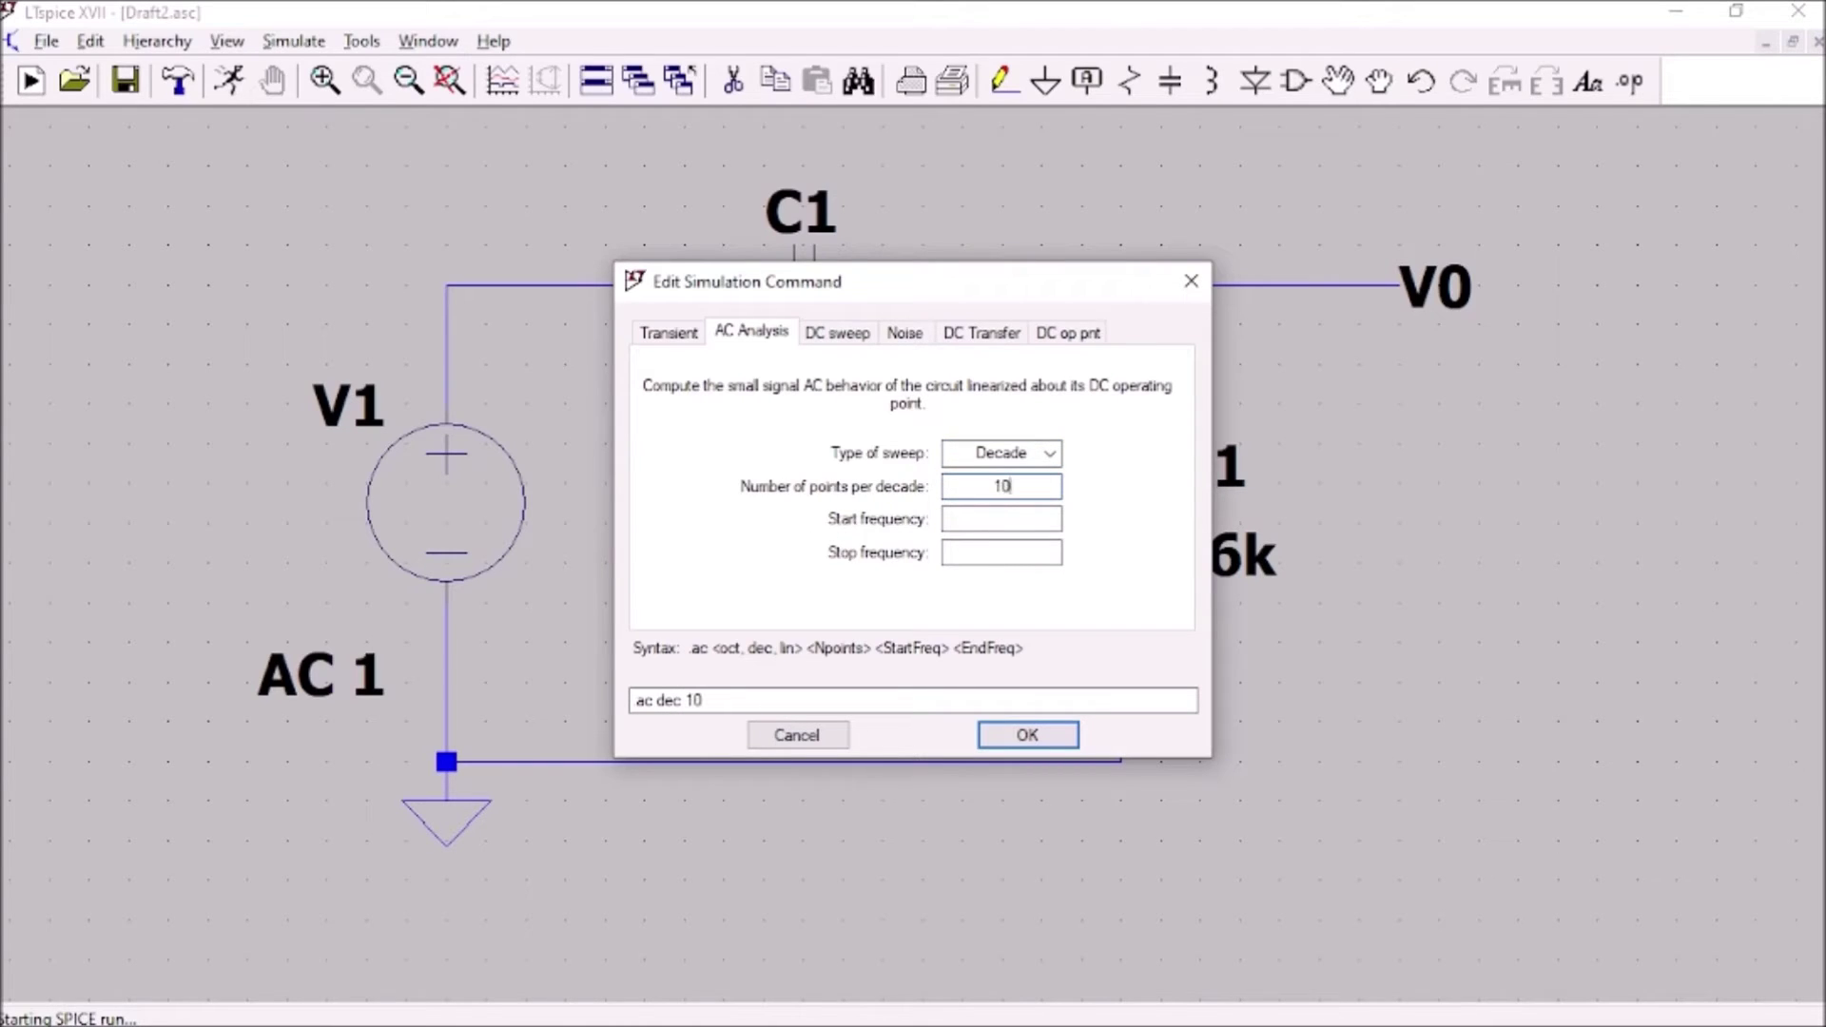
{"action": "left_click", "coordinate": [1000, 513]}
{"action": "type", "text": "1"}
{"action": "left_click", "coordinate": [1004, 554]}
{"action": "type", "text": "100k"}
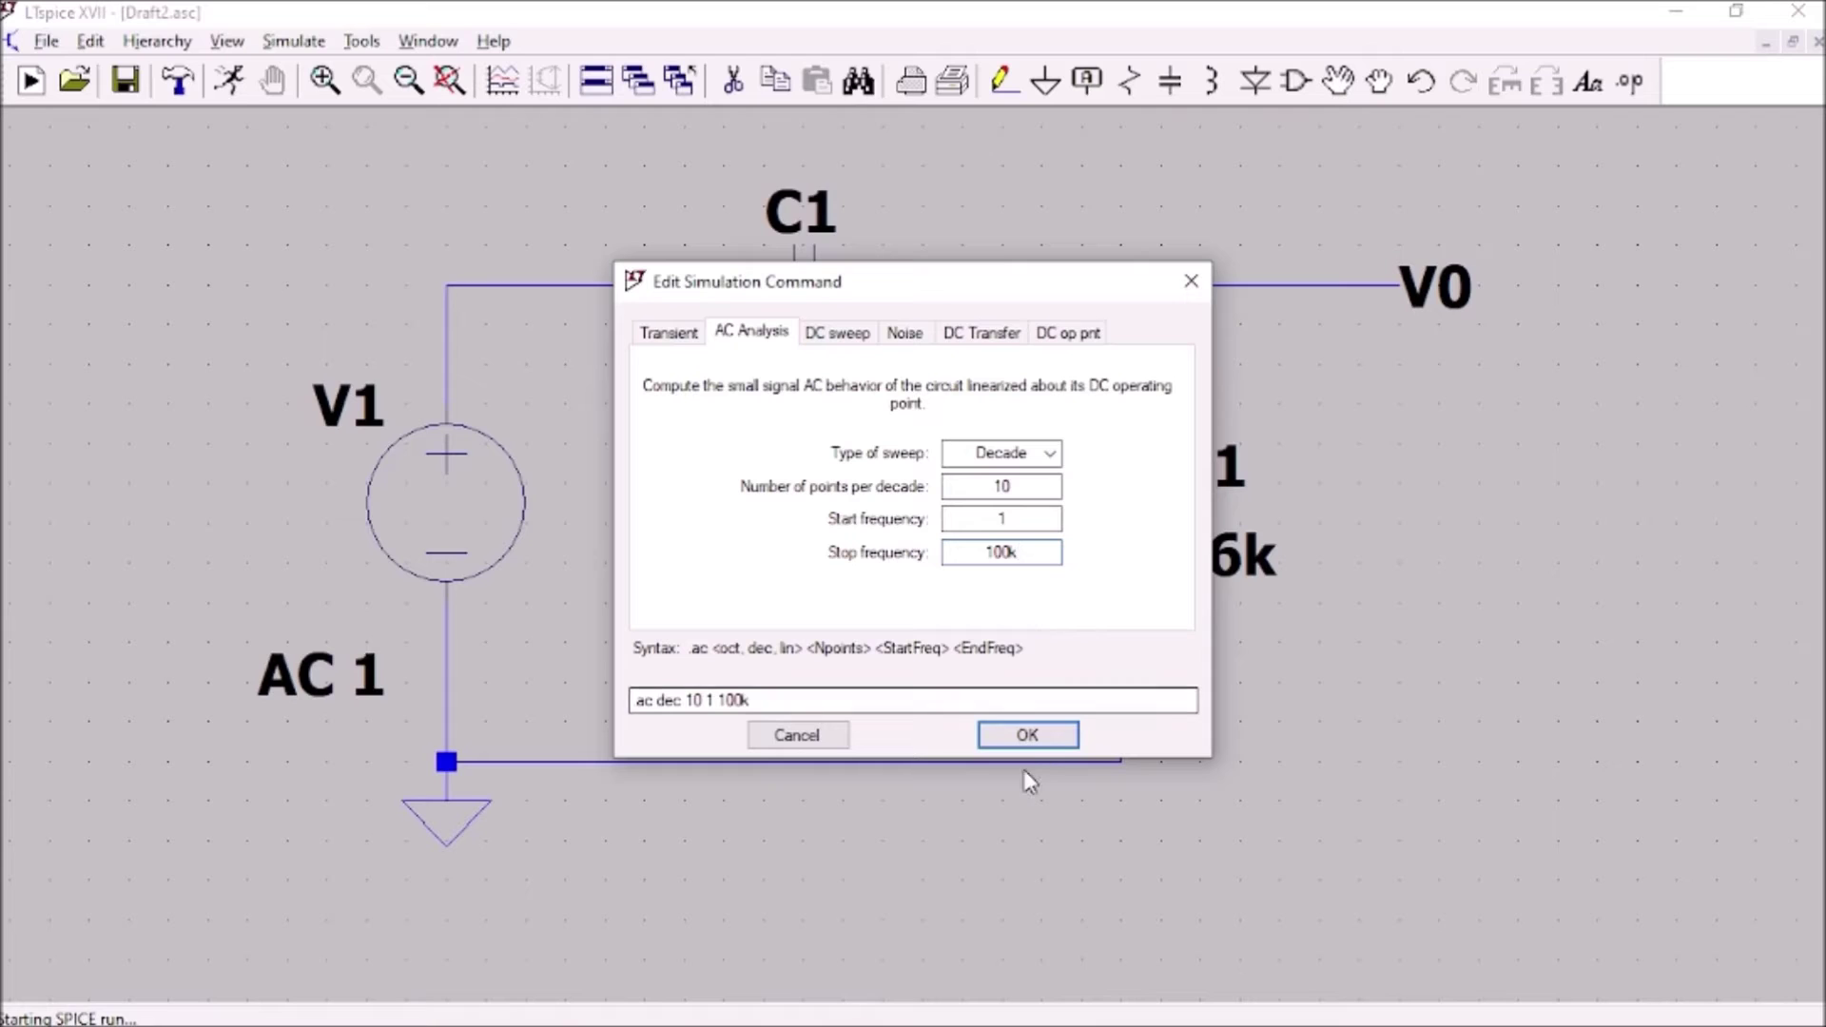
{"action": "left_click", "coordinate": [1027, 735]}
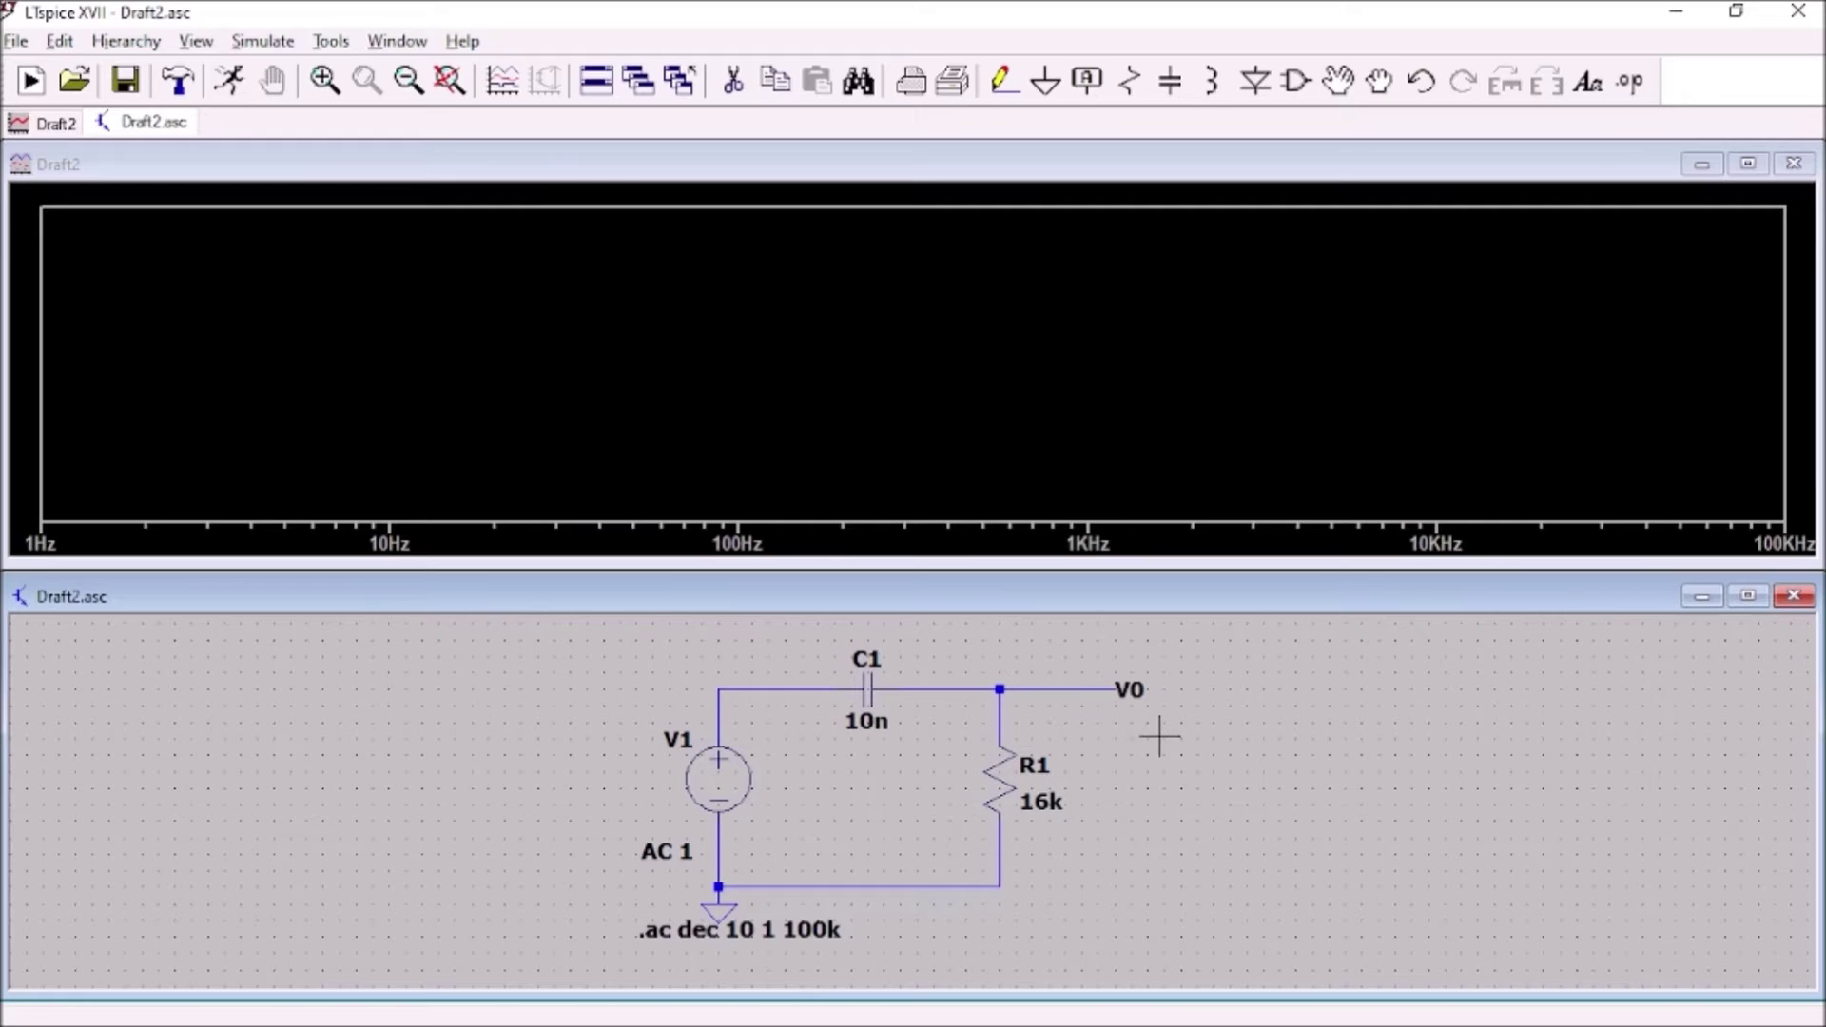
Plot the frequency response at V0 and read it with a cursor at high frequency and near the 1 kHz cutoff
{"action": "left_click", "coordinate": [1106, 685]}
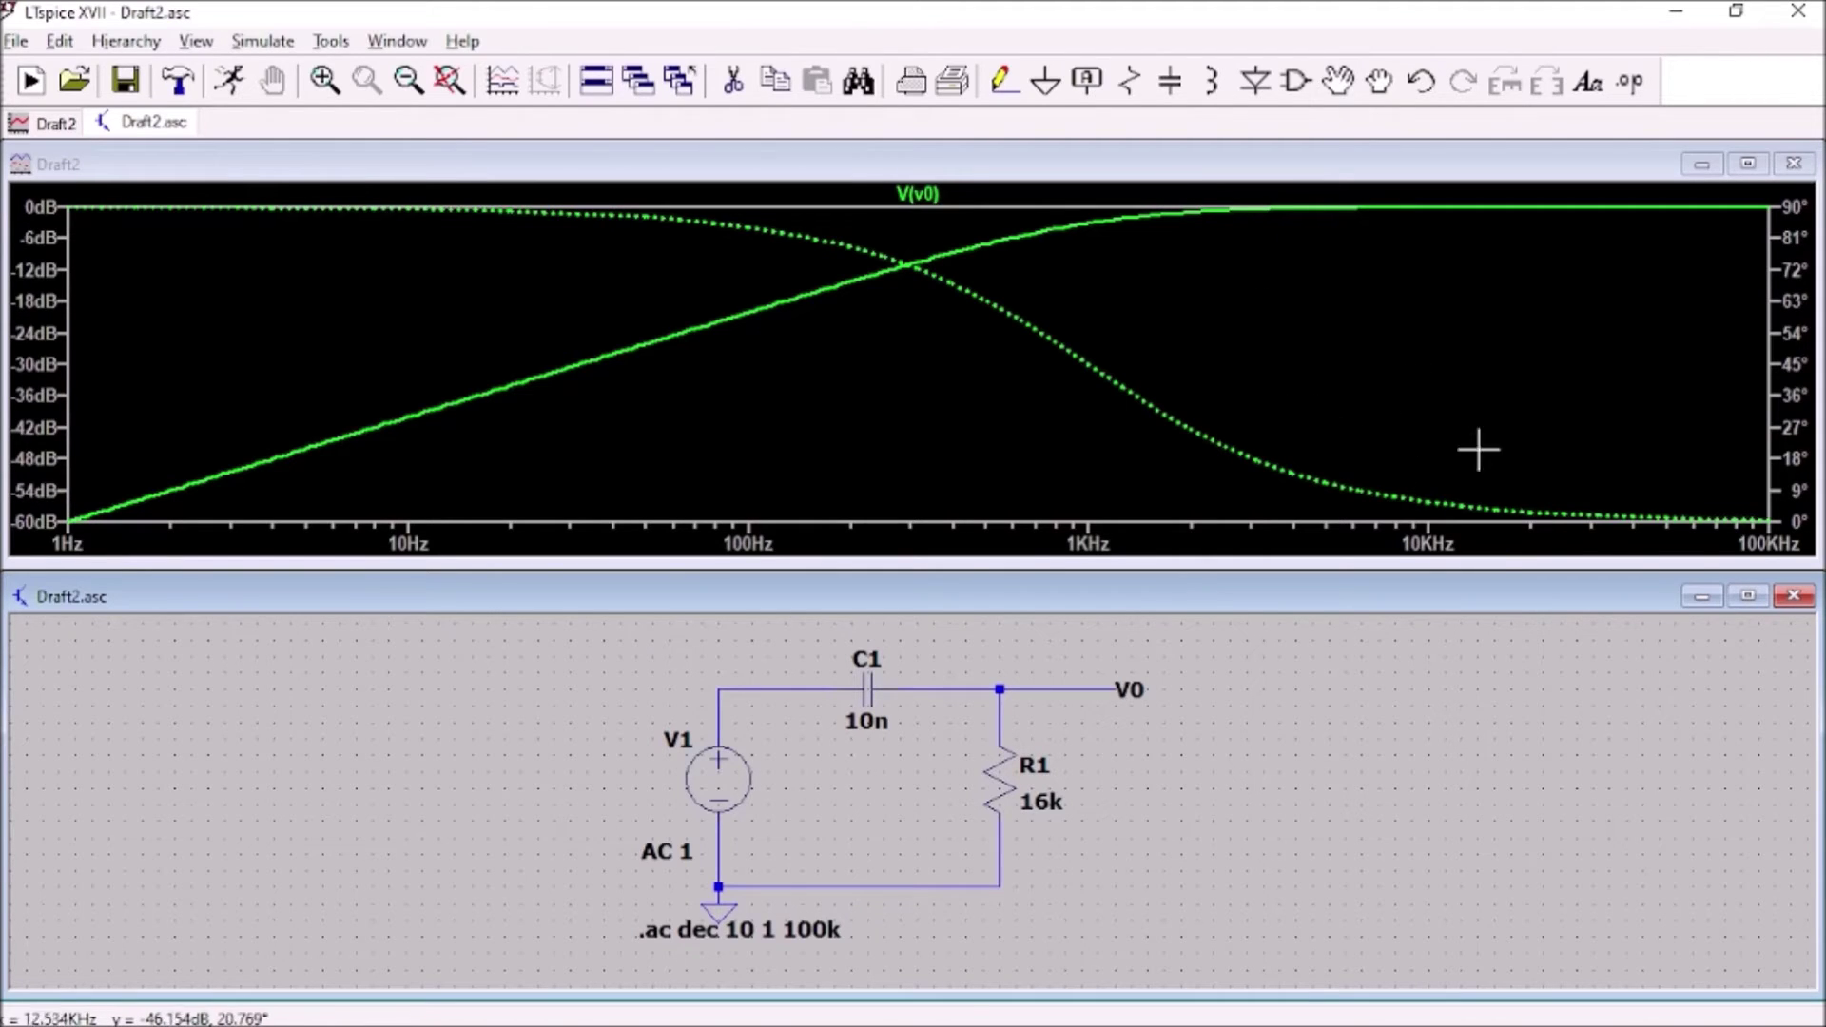
{"action": "left_click", "coordinate": [932, 196]}
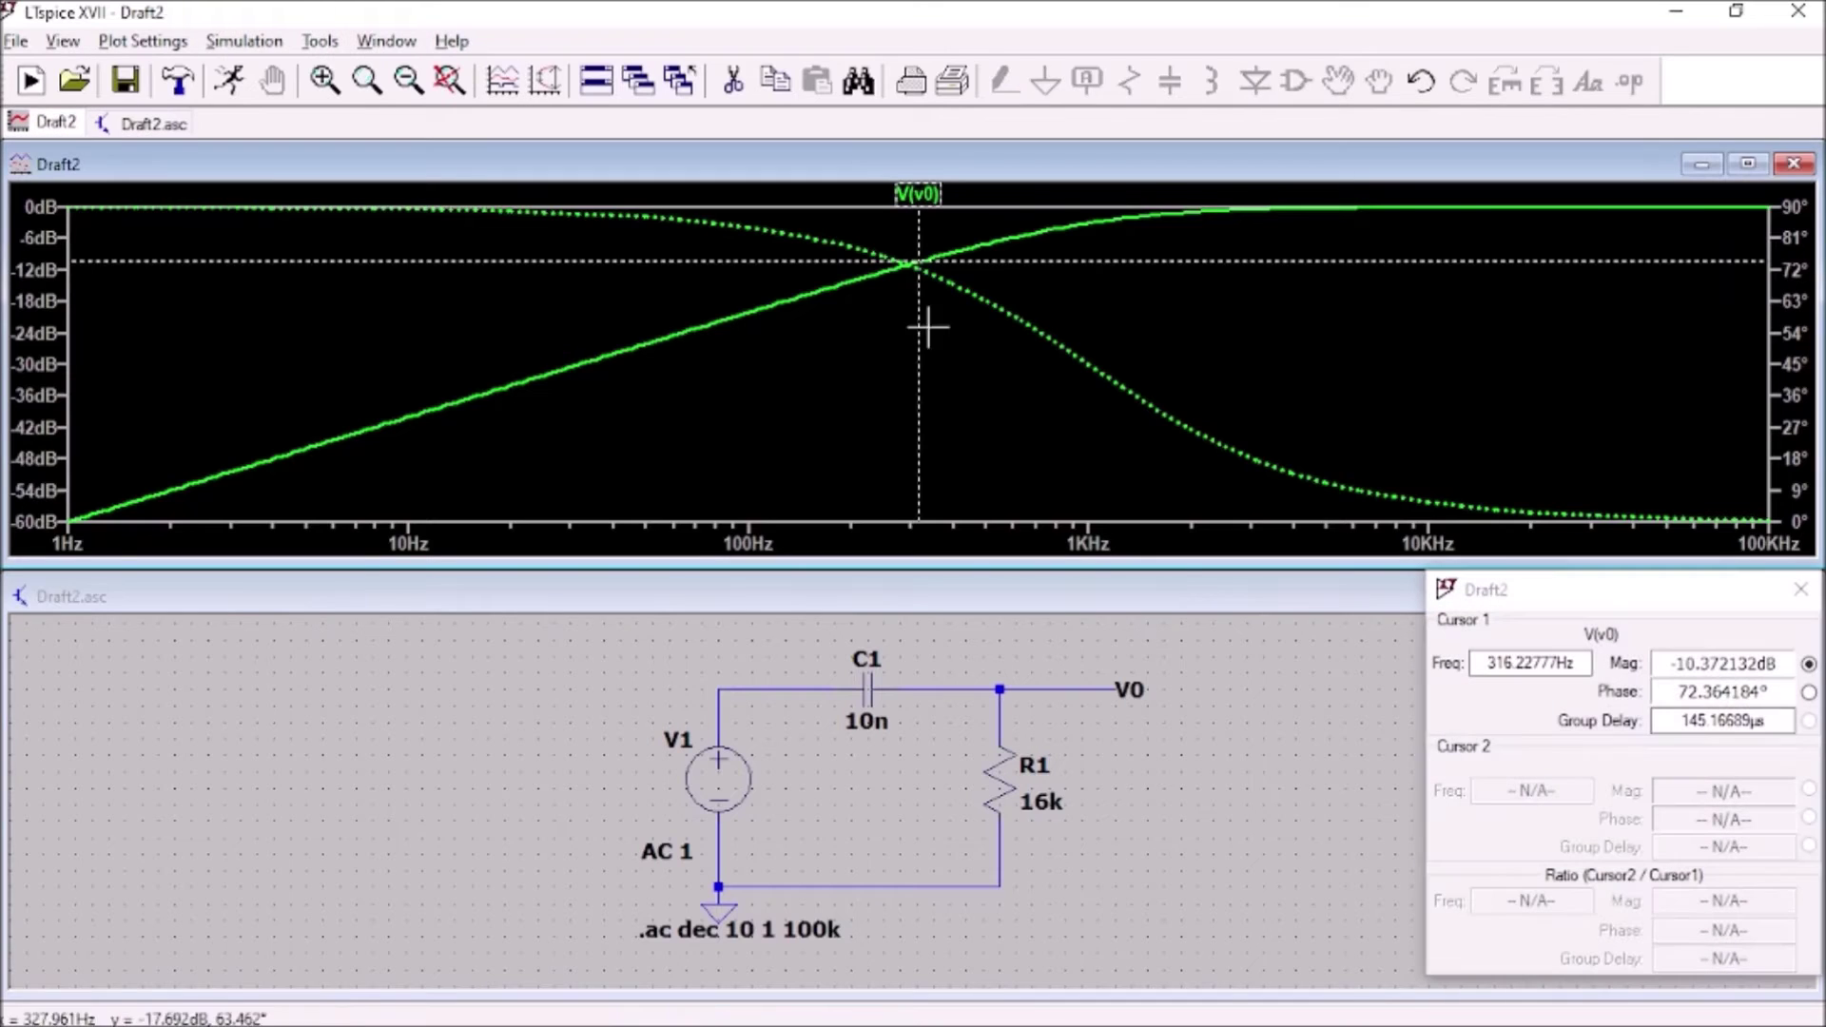
{"action": "left_click_drag", "start_coordinate": [918, 262], "coordinate": [1565, 291]}
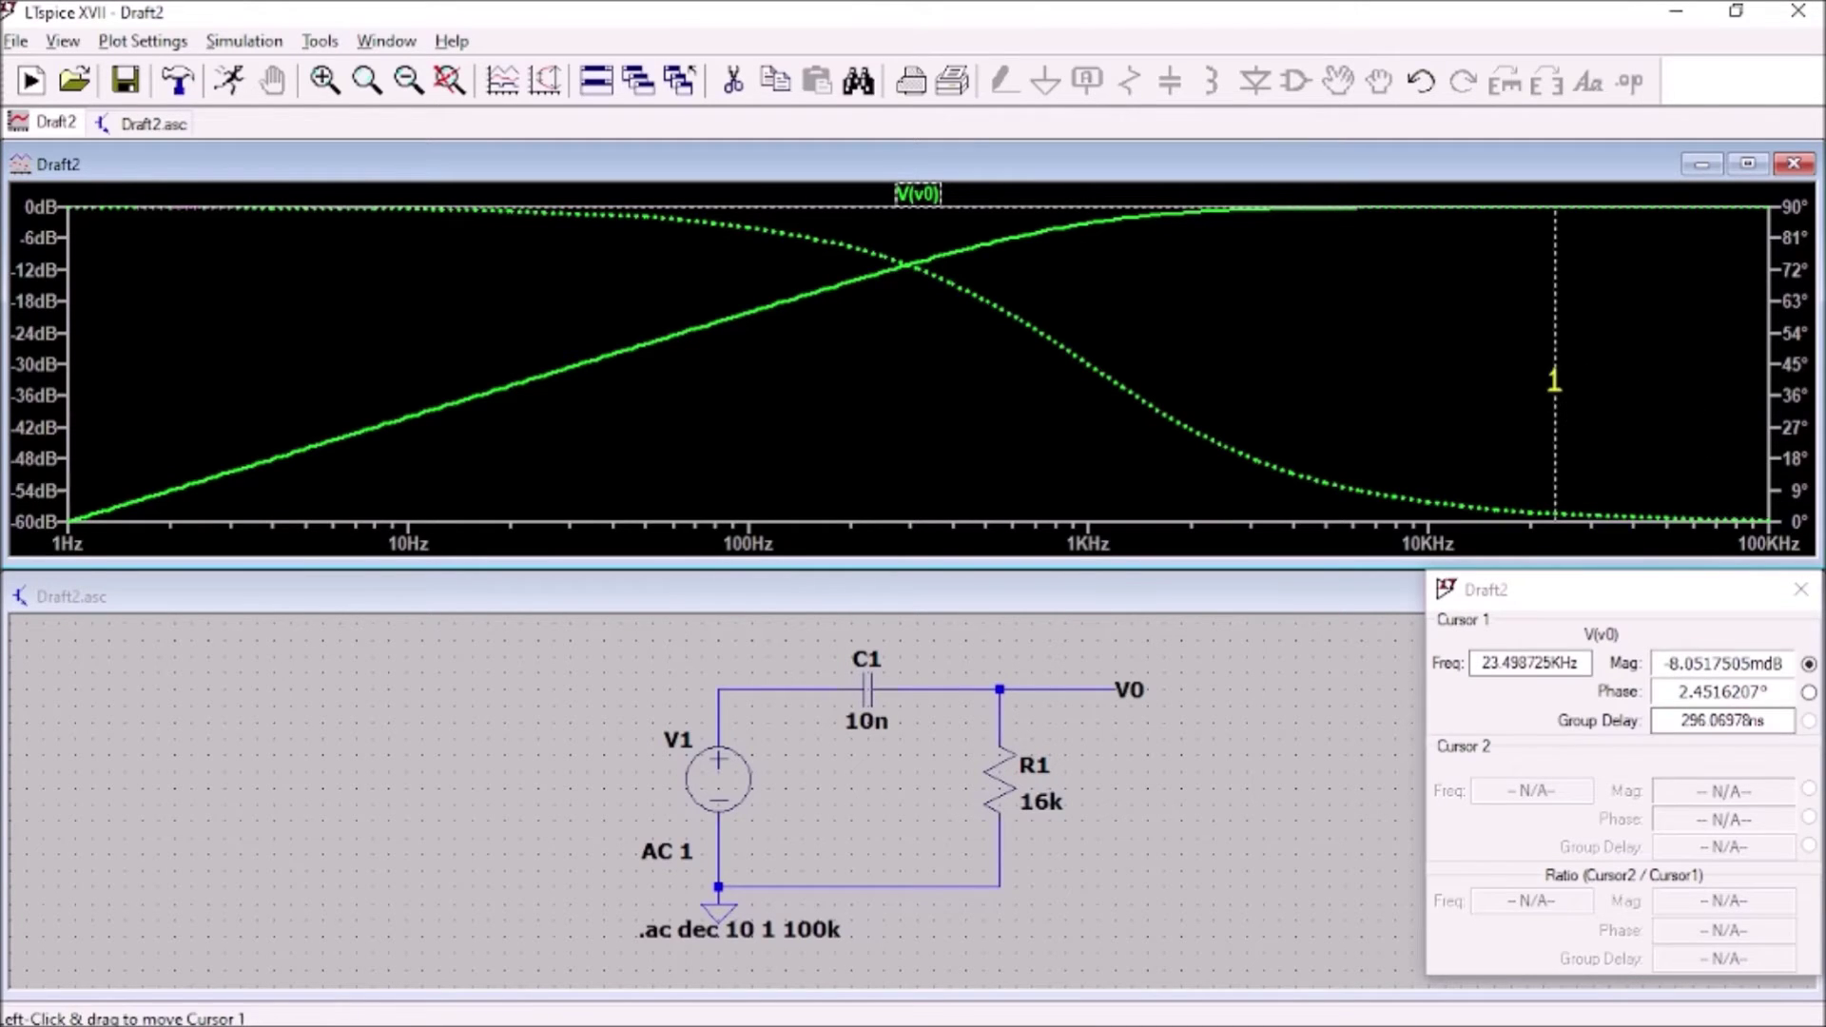
{"action": "left_click_drag", "start_coordinate": [1554, 380], "coordinate": [1087, 395]}
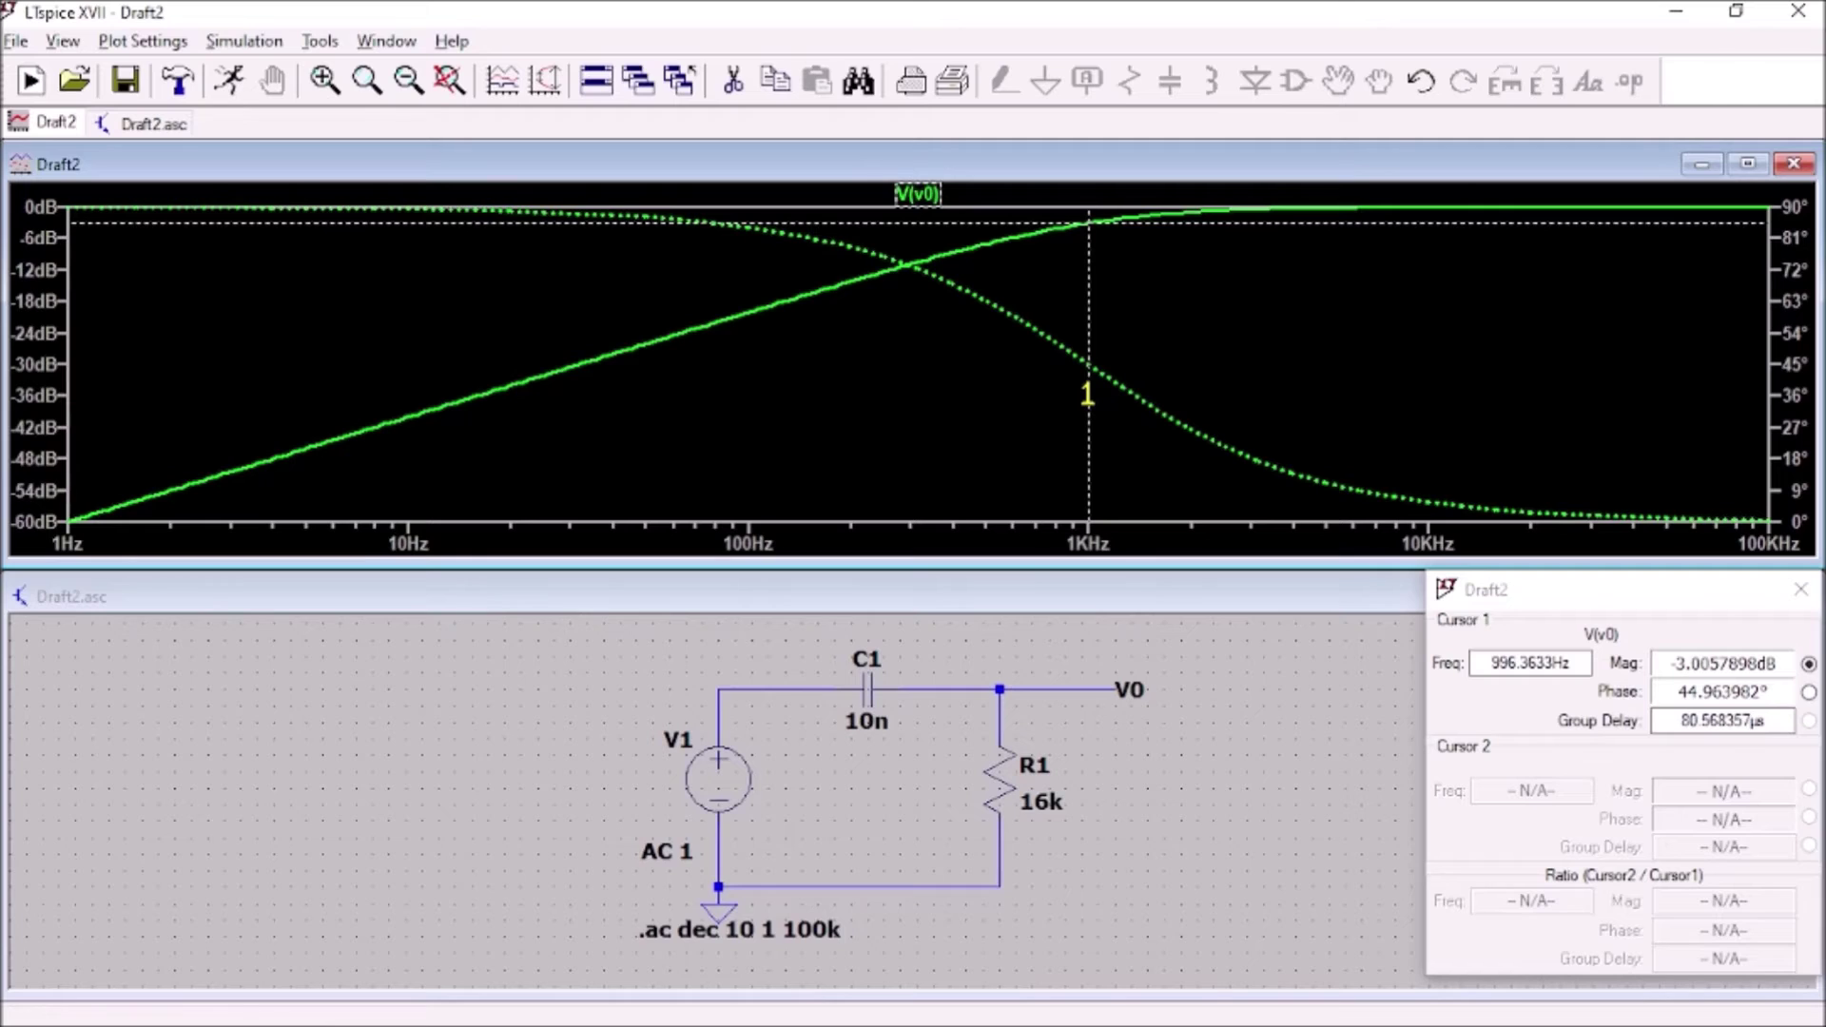
{"action": "left_click", "coordinate": [1545, 668]}
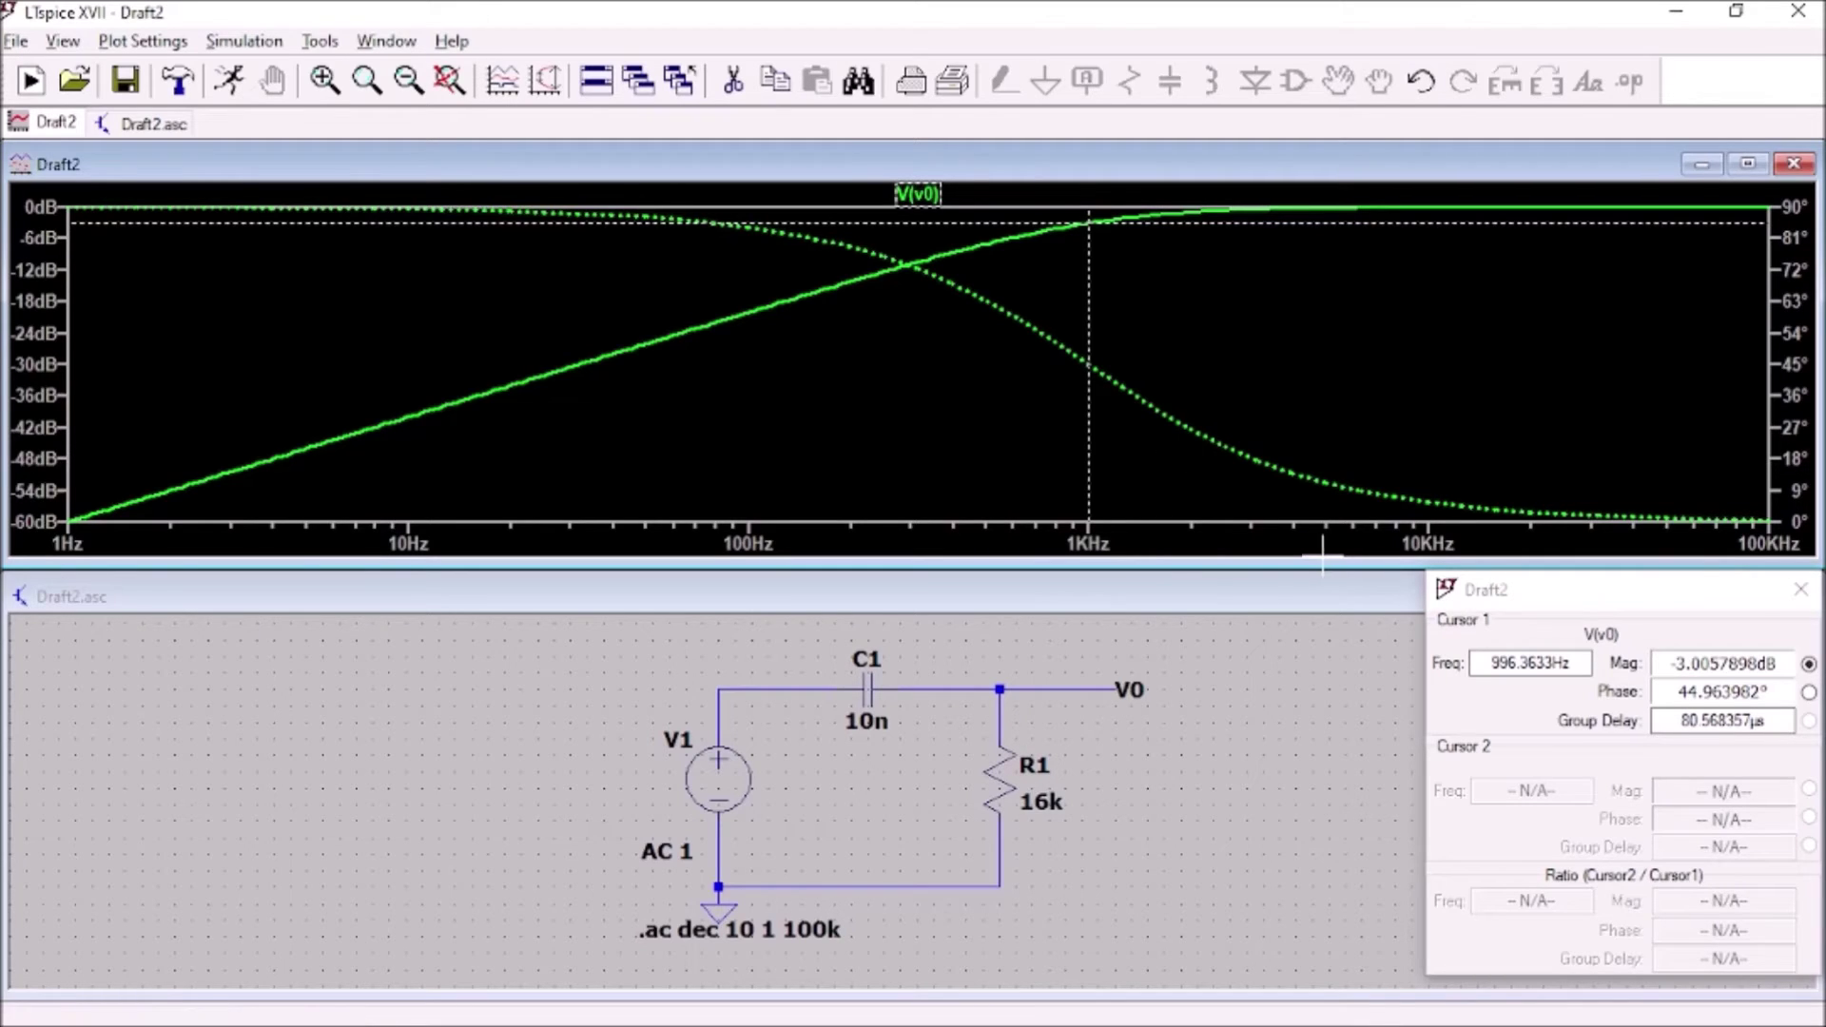
{"action": "left_click", "coordinate": [1801, 592]}
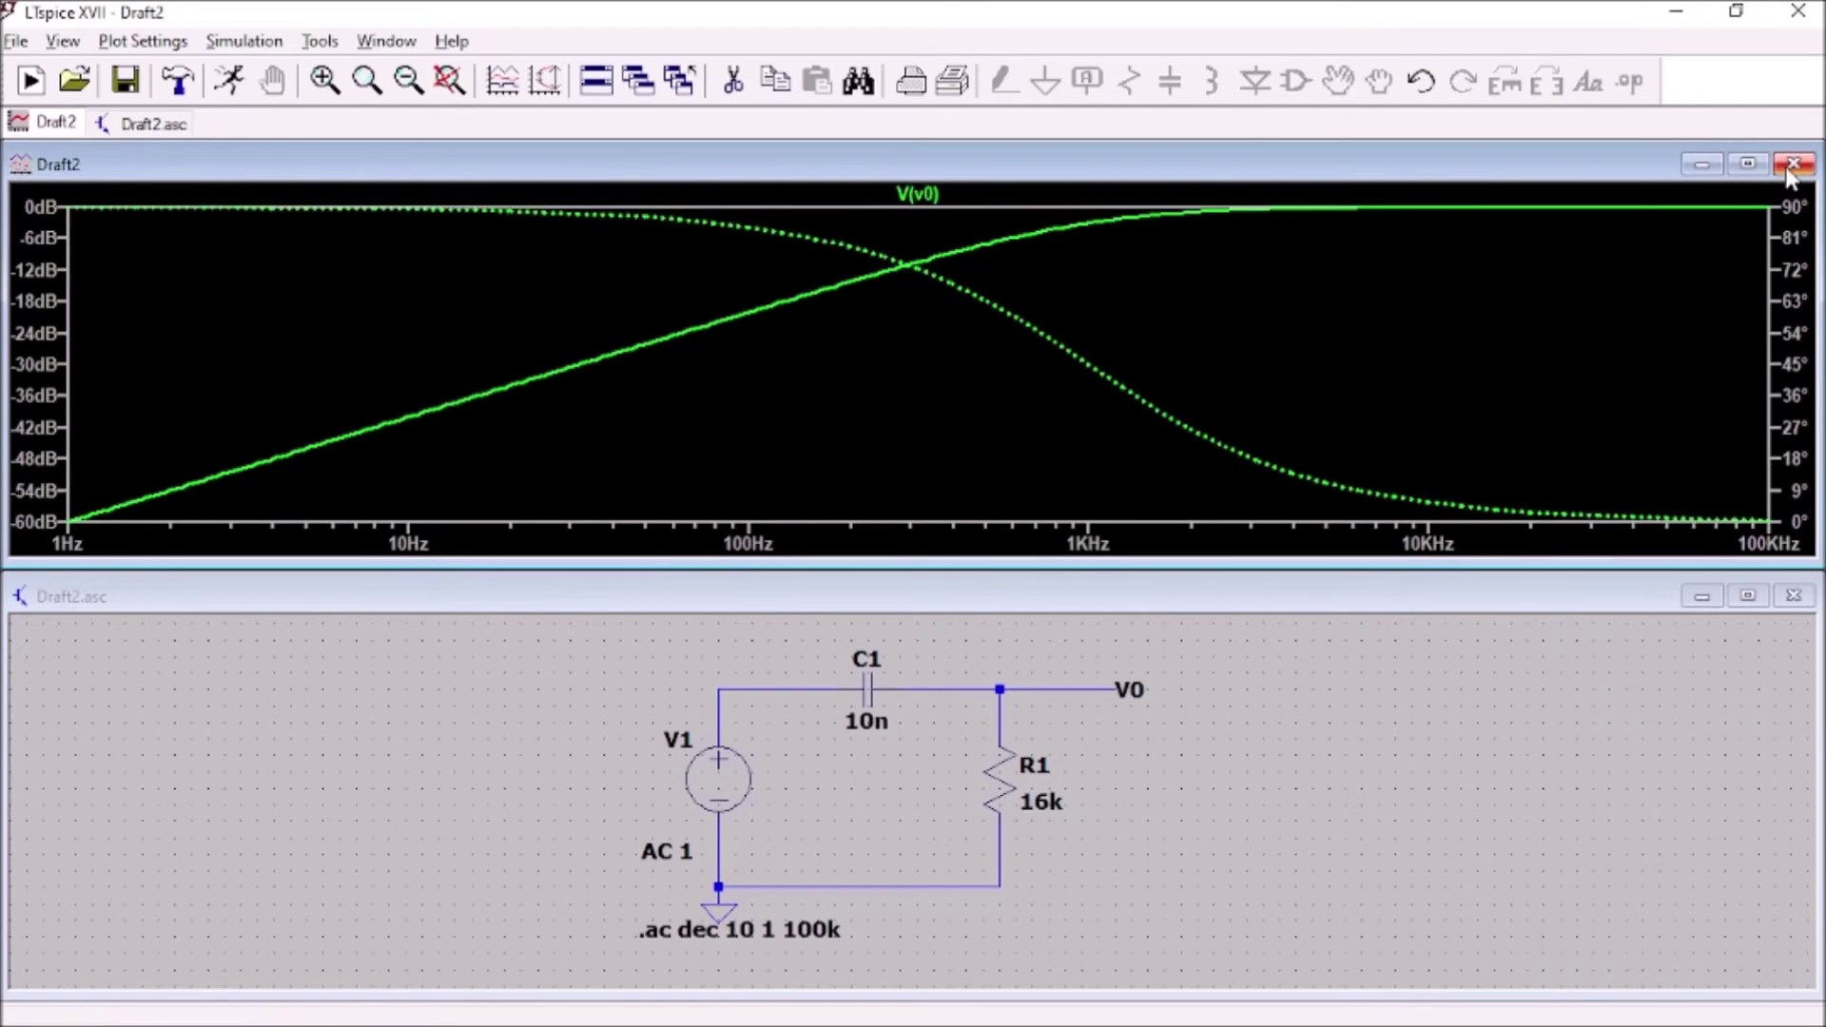
Close the plot window, maximize the schematic and delete its .ac directive
{"action": "left_click", "coordinate": [1797, 168]}
{"action": "left_click", "coordinate": [1748, 566]}
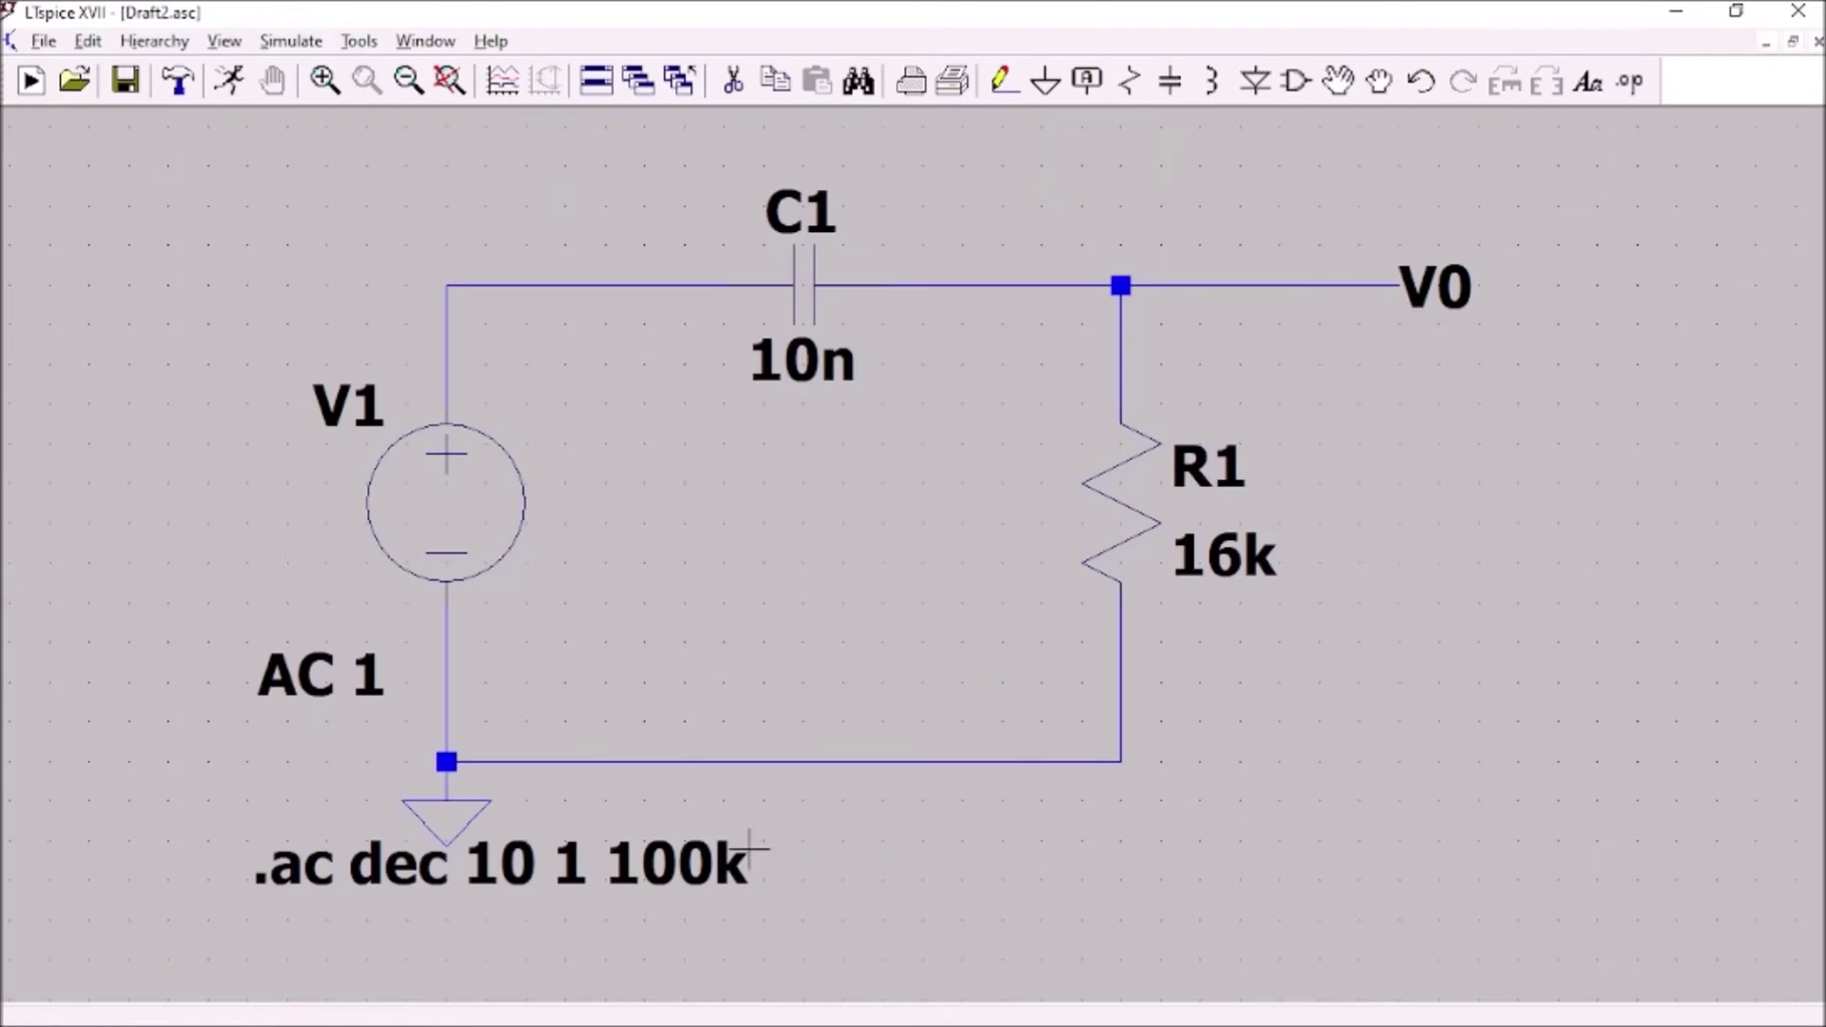
{"action": "left_click", "coordinate": [599, 878]}
{"action": "key", "text": "Escape"}
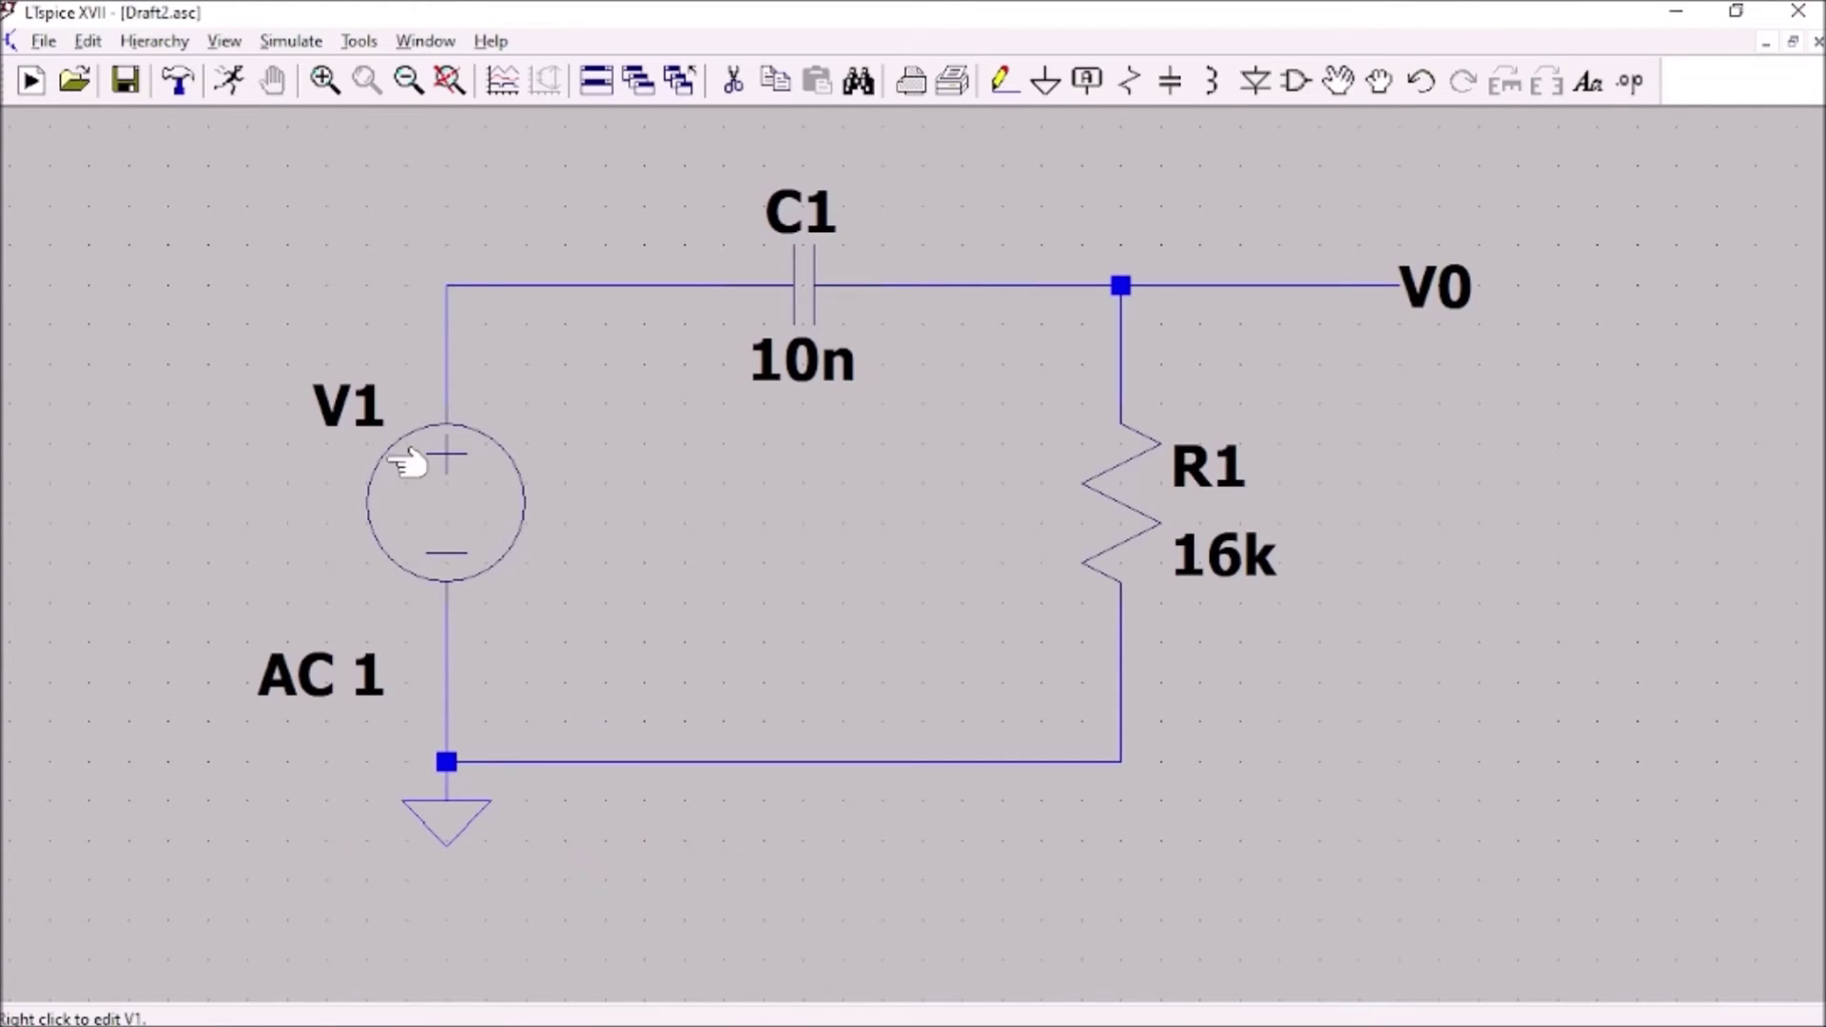
Set V1 to a SINE function with an amplitude of 1 V and a frequency of 15k
{"action": "right_click", "coordinate": [481, 498]}
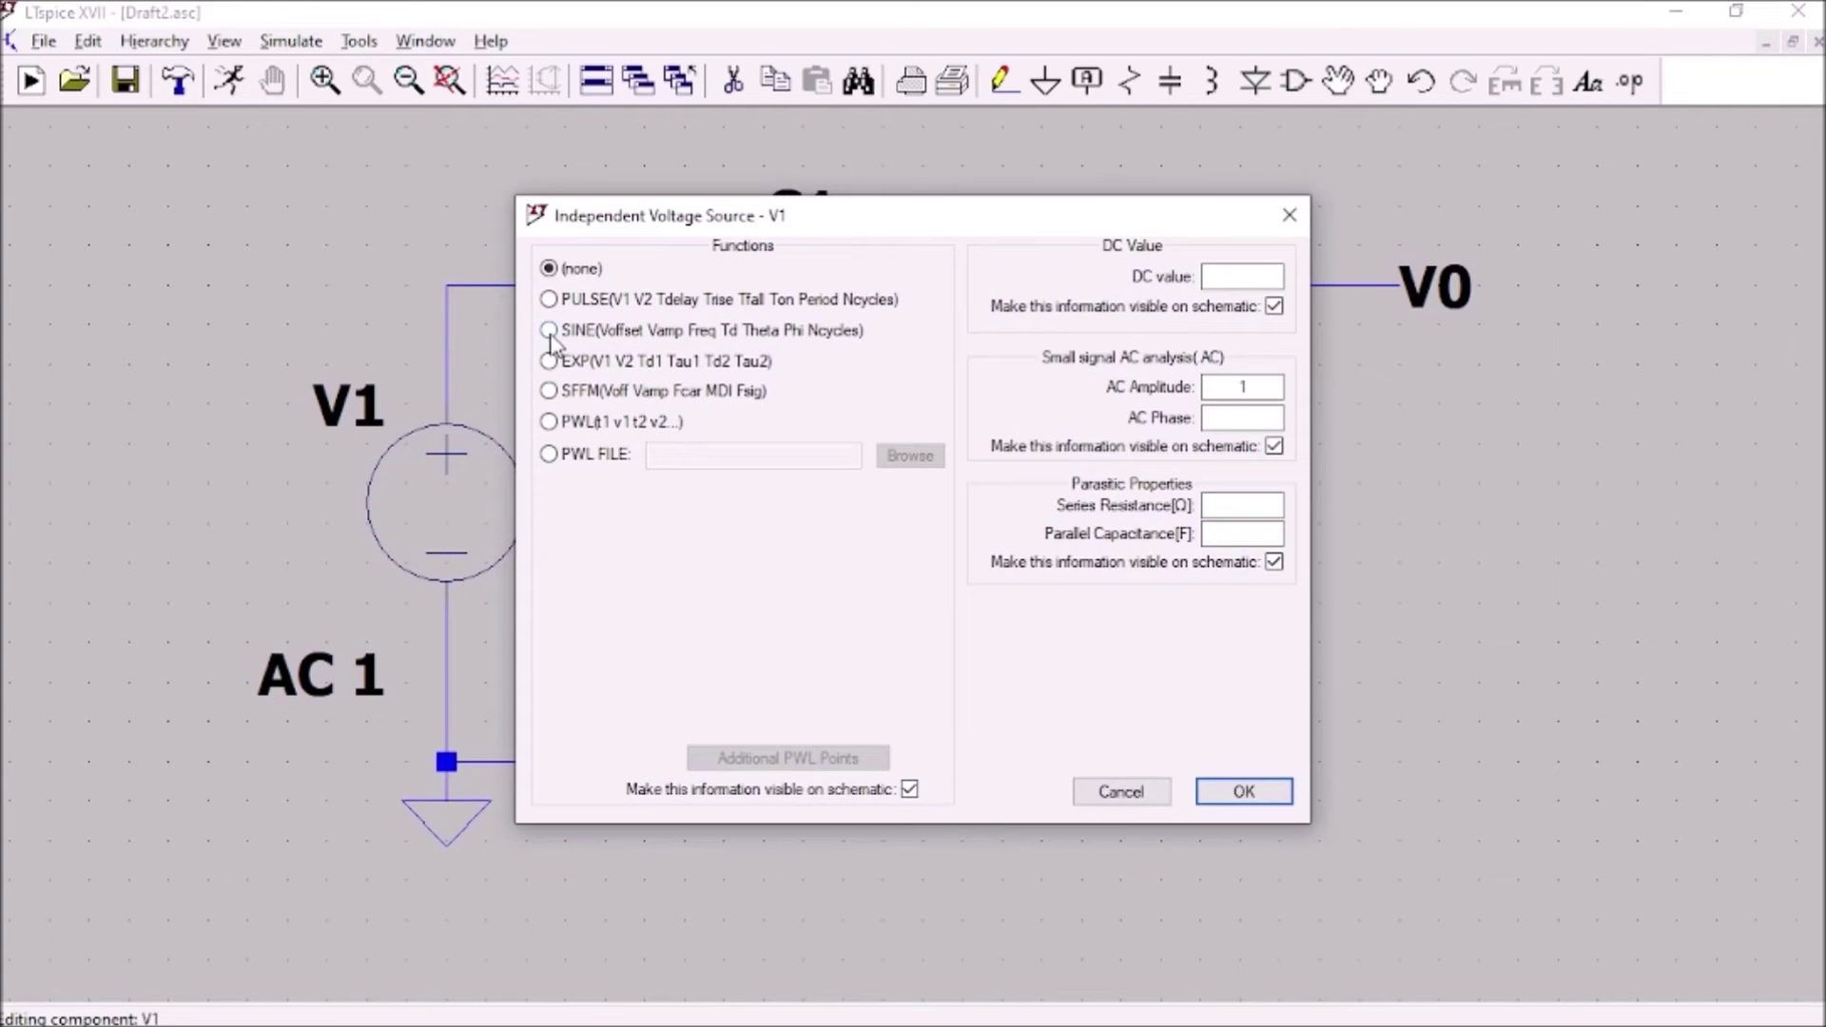
{"action": "left_click", "coordinate": [550, 332]}
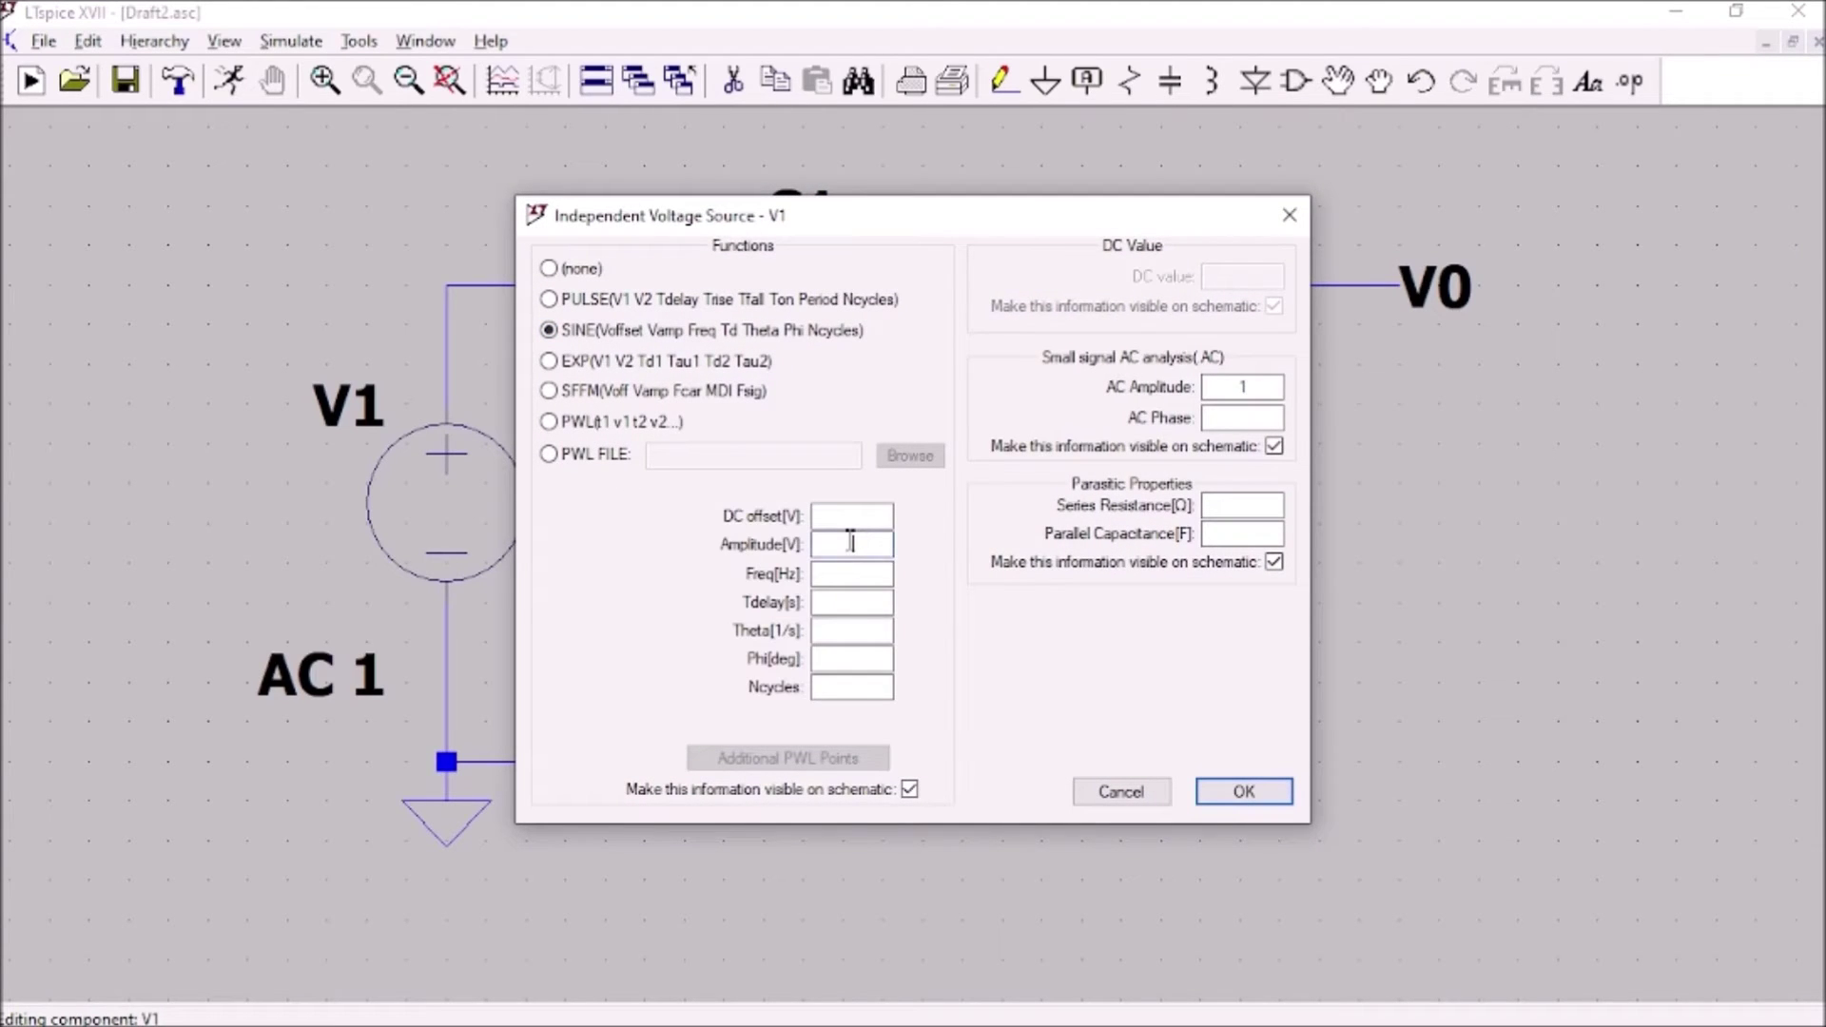
{"action": "left_click", "coordinate": [852, 544]}
{"action": "type", "text": "1"}
{"action": "left_click", "coordinate": [852, 573]}
{"action": "type", "text": "15k"}
{"action": "left_click", "coordinate": [1200, 788]}
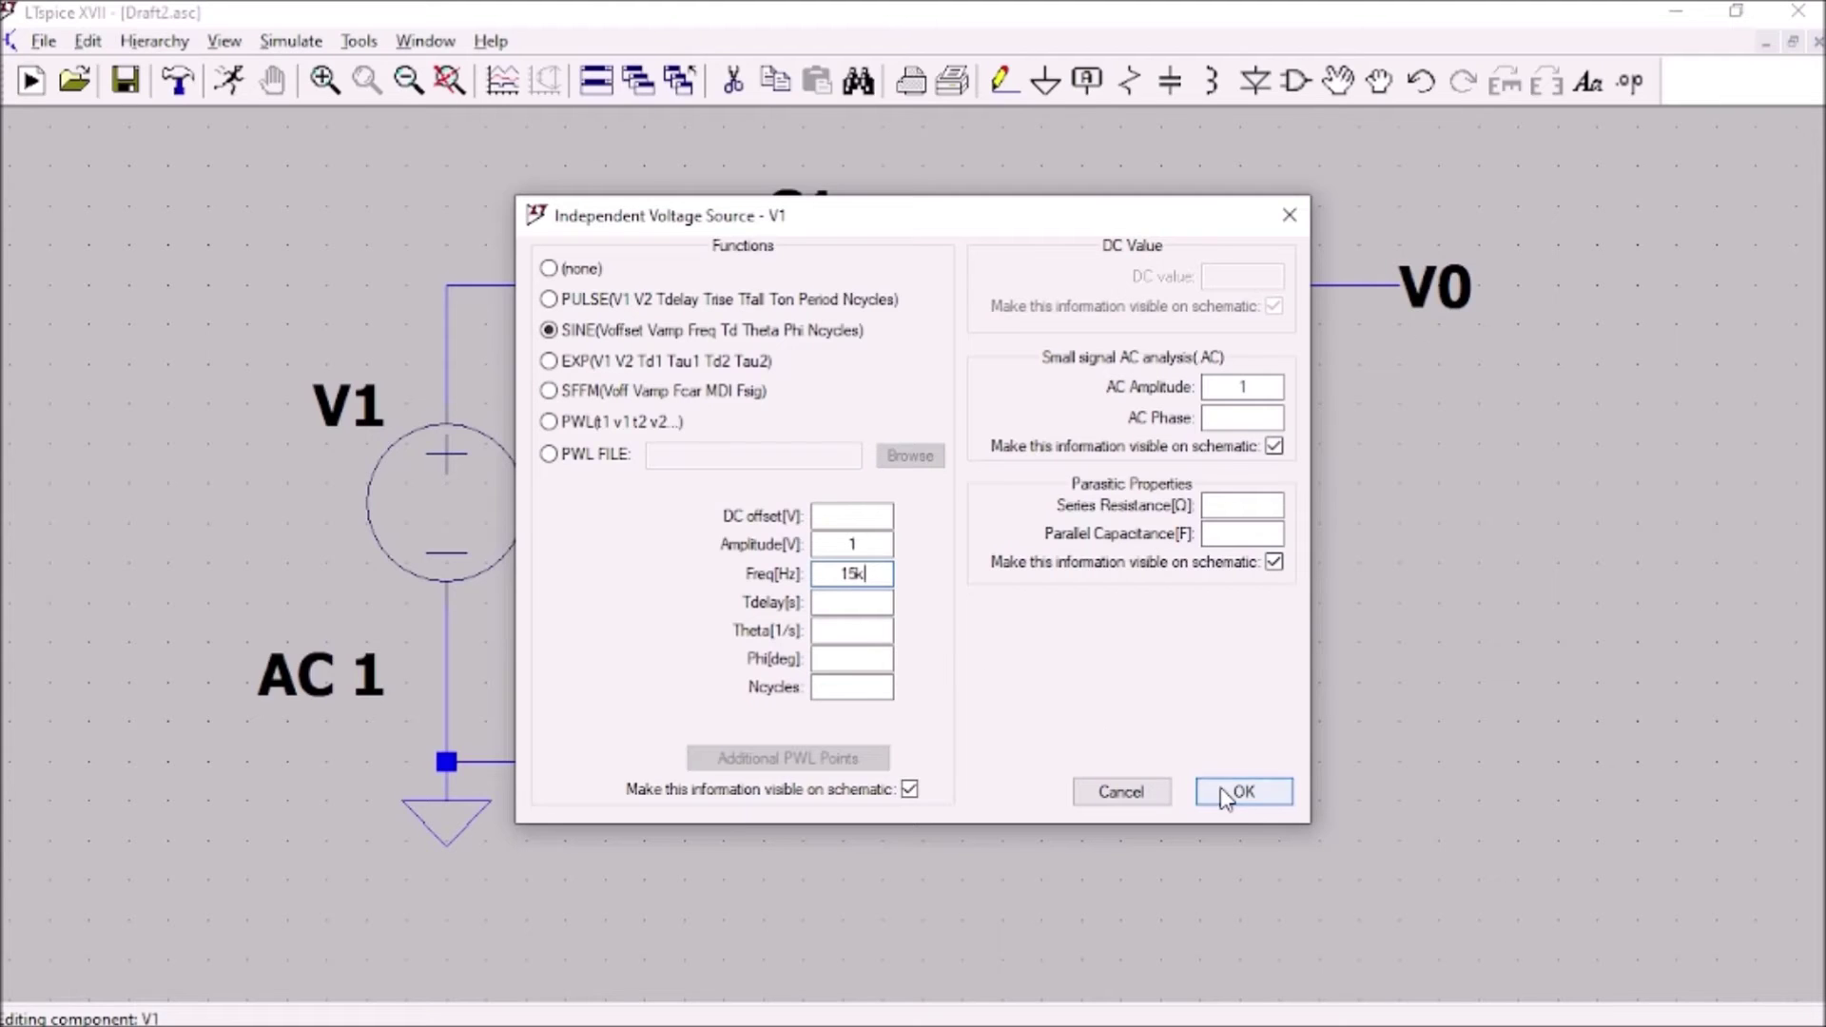
Run a transient analysis with a stop time of 1m and plot the input node voltage together with V0
{"action": "left_click", "coordinate": [232, 84]}
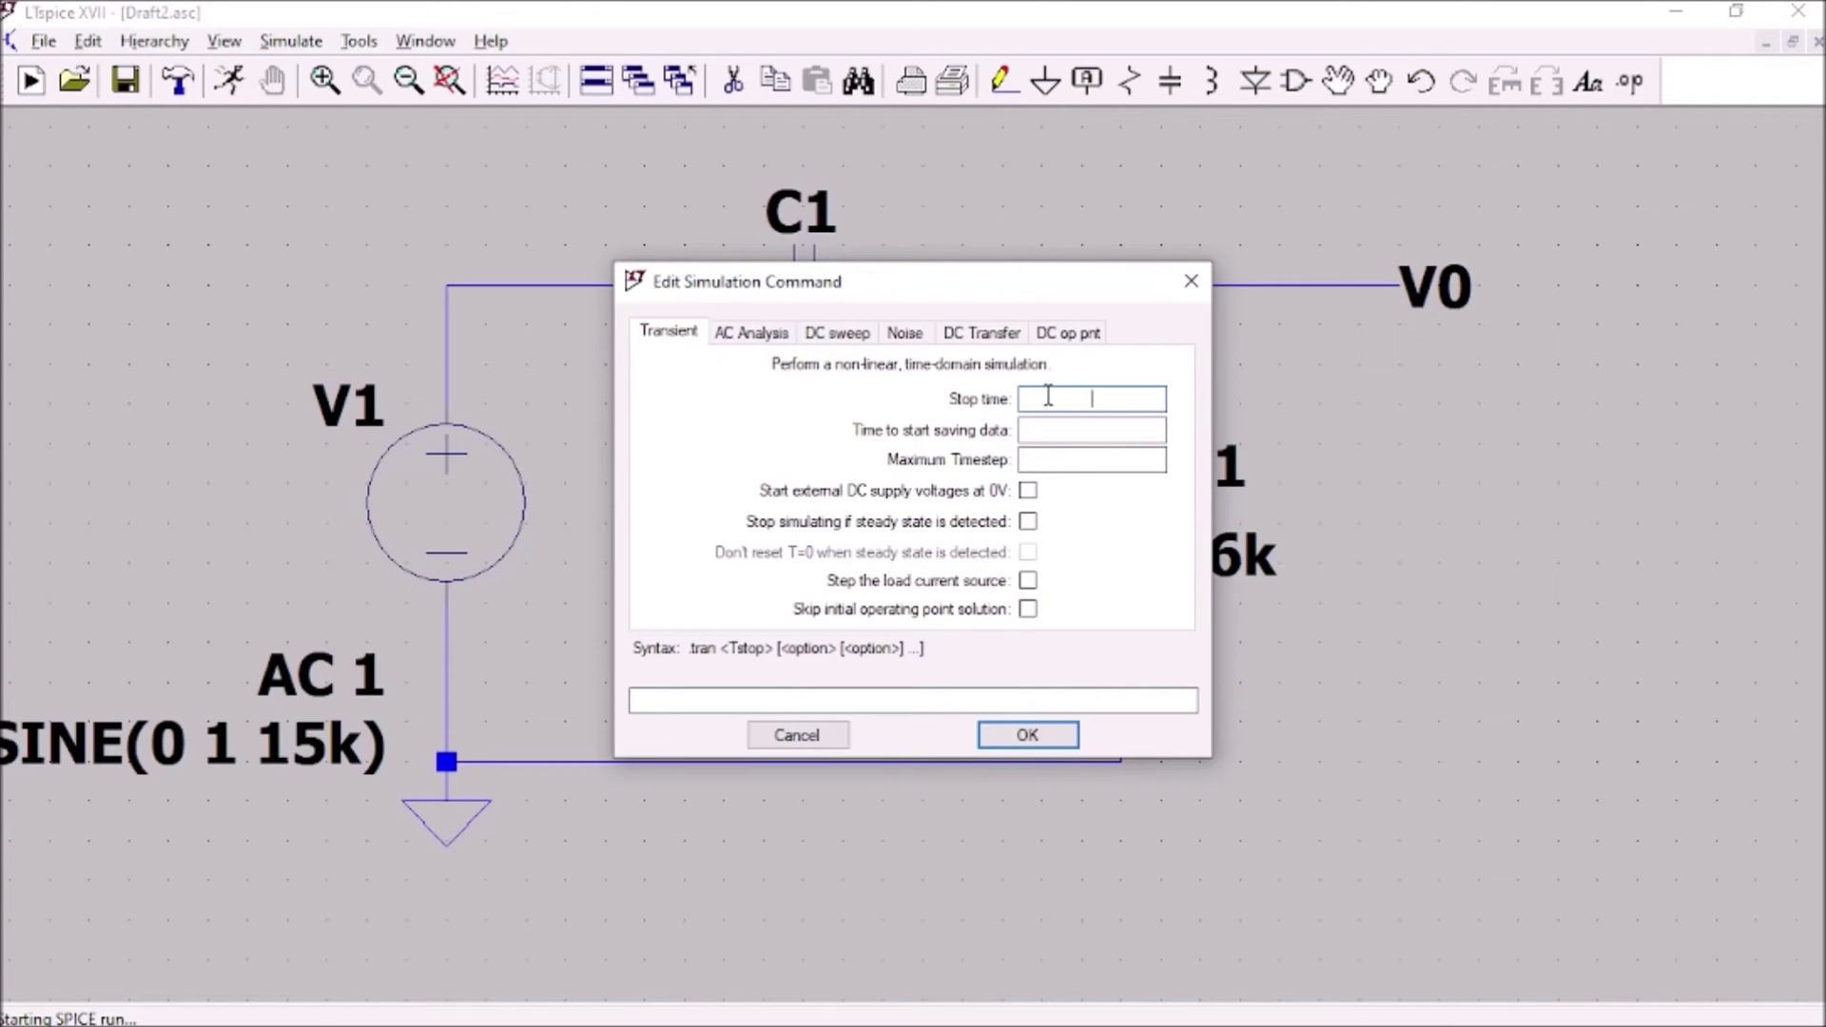
{"action": "type", "text": "1m"}
{"action": "left_click", "coordinate": [1027, 736]}
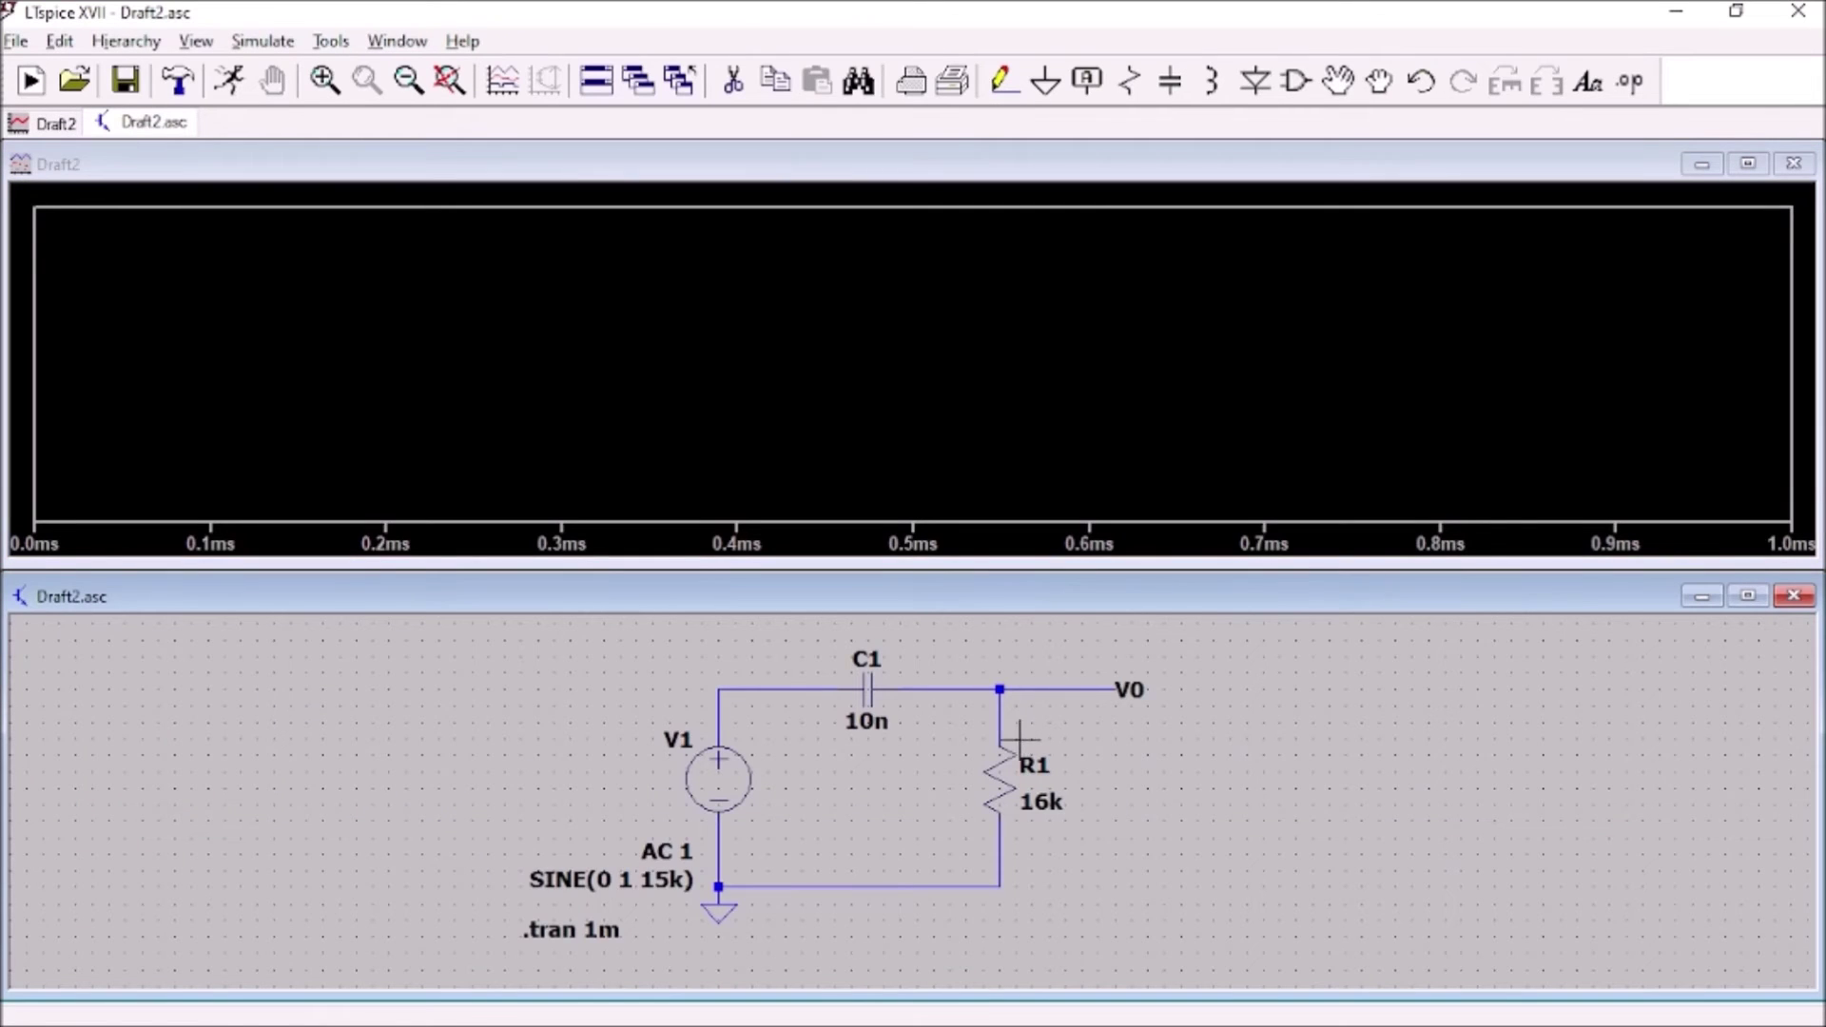
{"action": "left_click", "coordinate": [721, 691]}
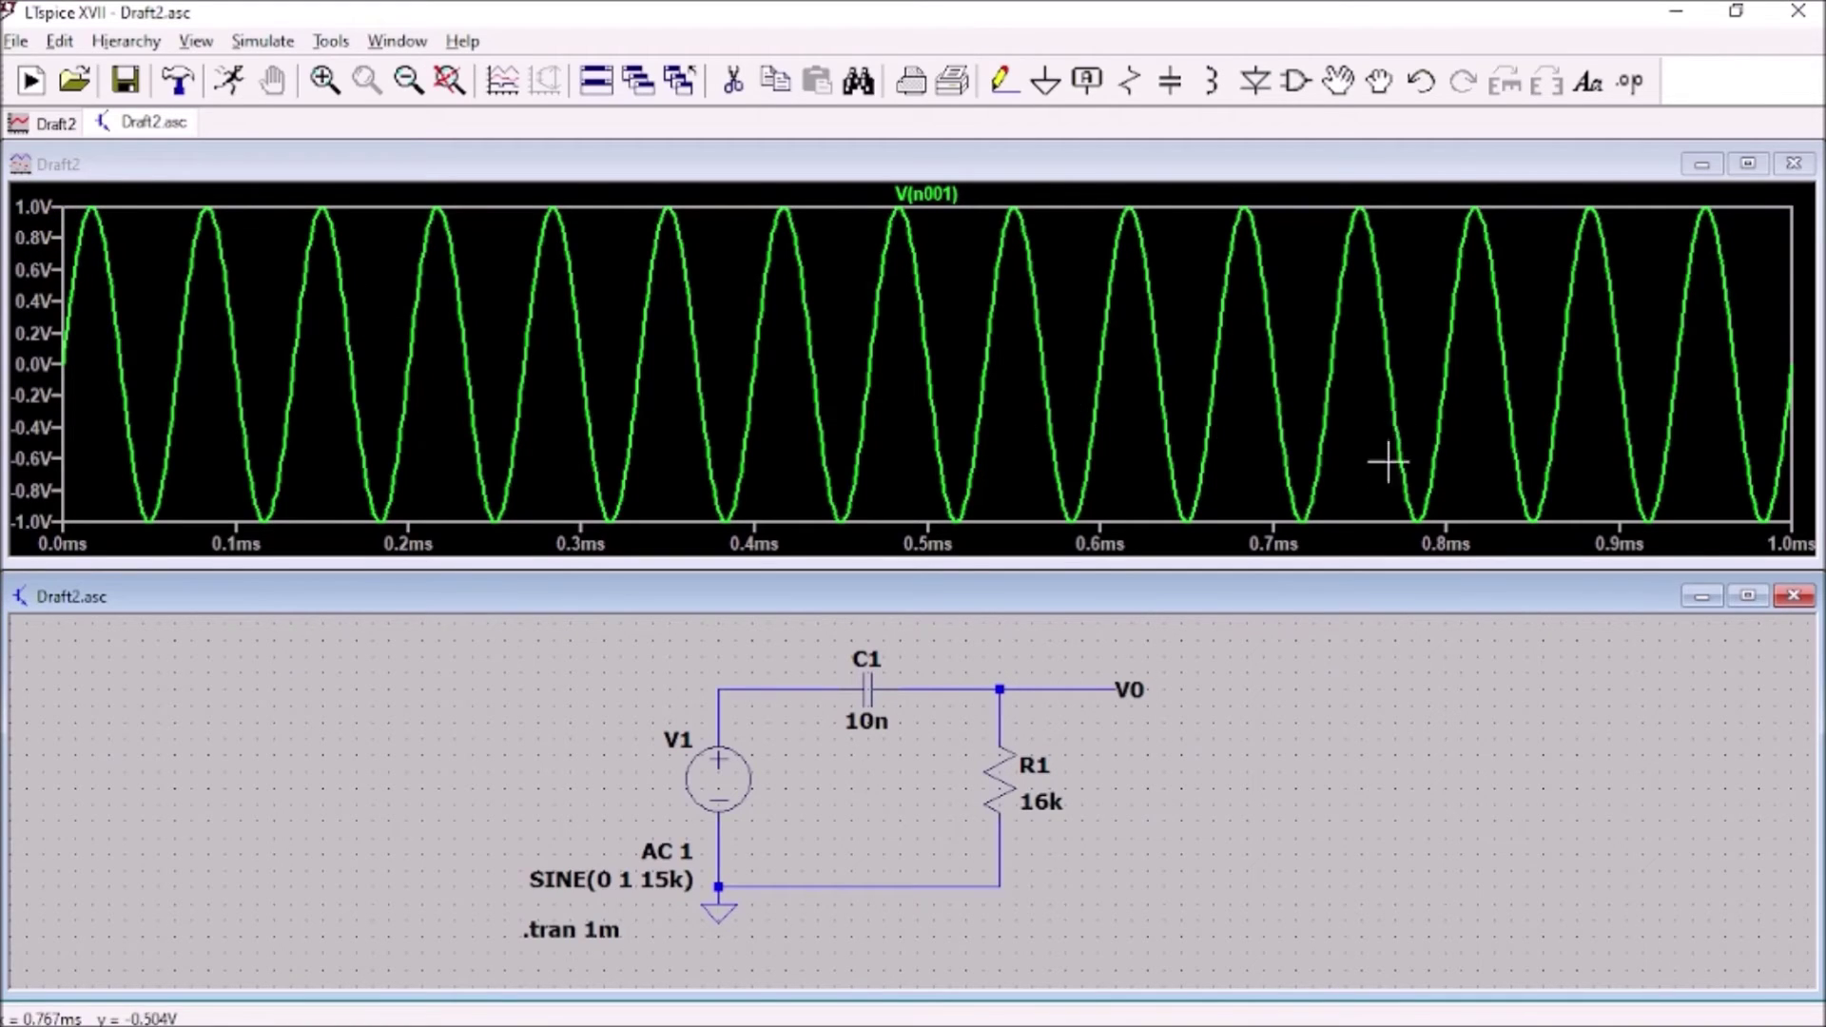
{"action": "left_click", "coordinate": [1069, 685]}
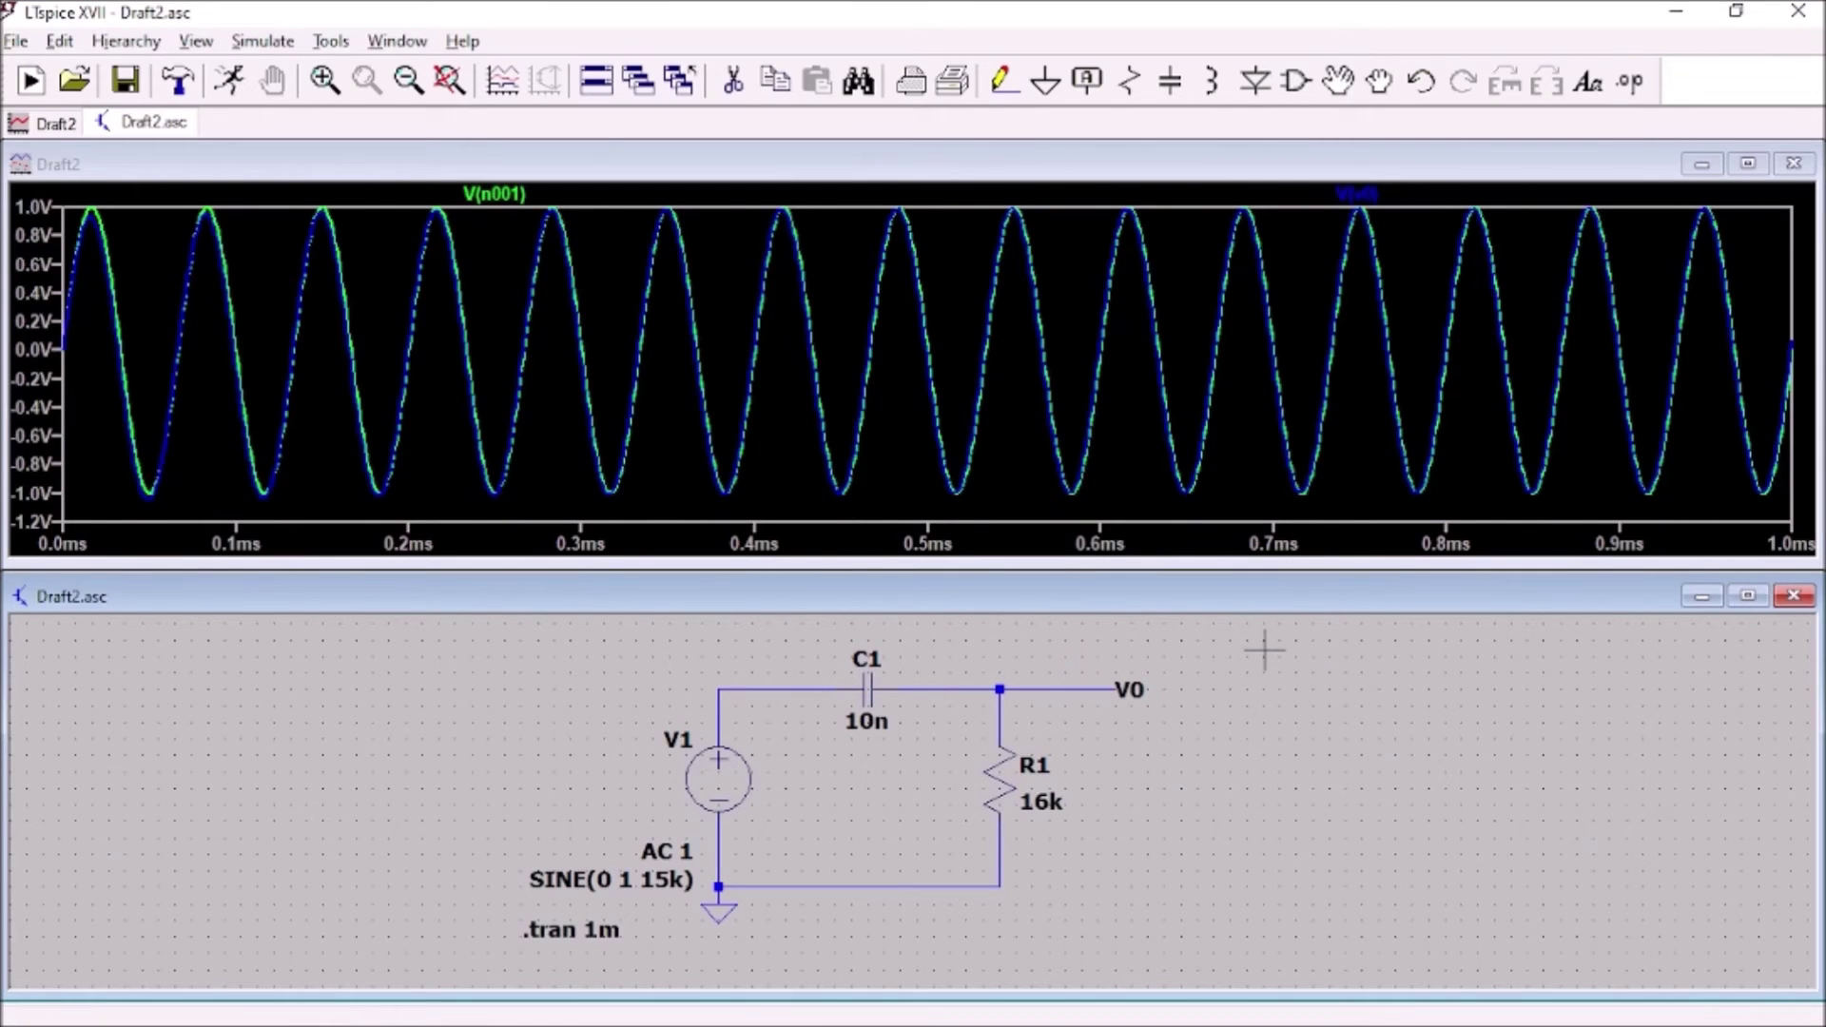
Measure a peak of the V0 trace near 0.48 ms with a cursor and close the cursor readout
{"action": "left_click", "coordinate": [708, 359]}
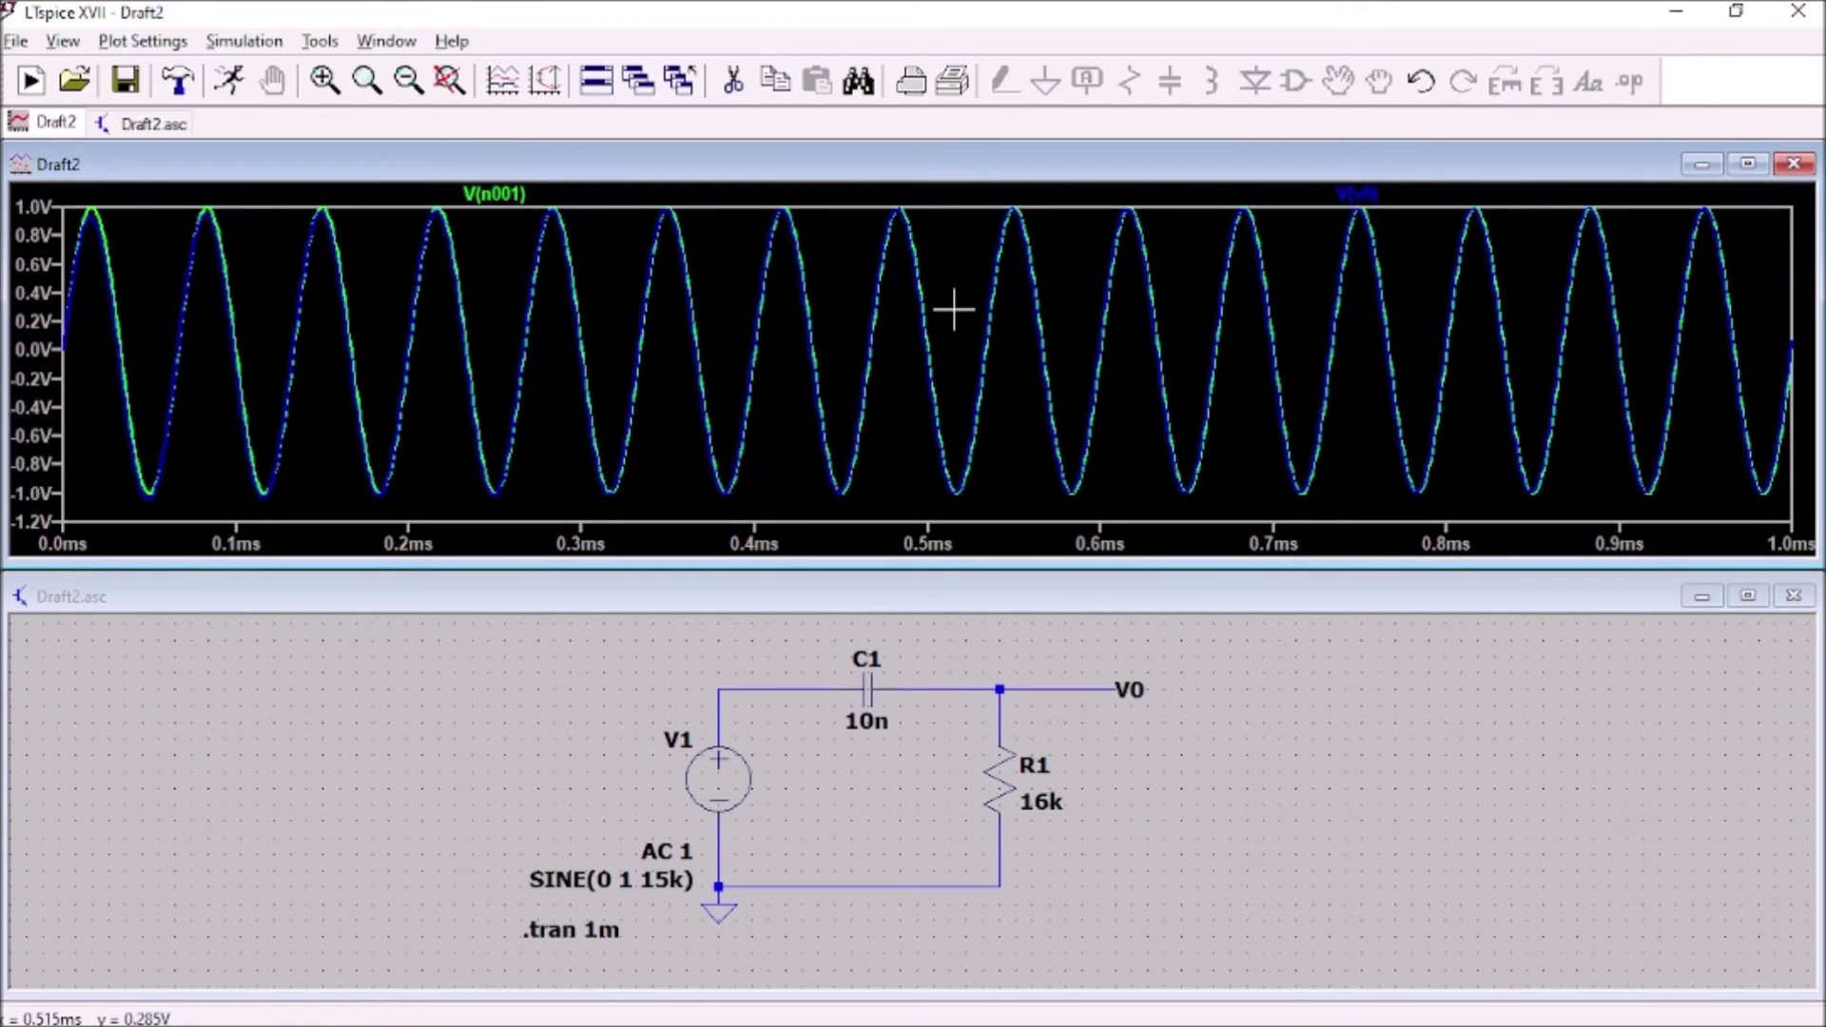
{"action": "left_click", "coordinate": [1358, 193]}
{"action": "left_click_drag", "start_coordinate": [929, 359], "coordinate": [898, 276]}
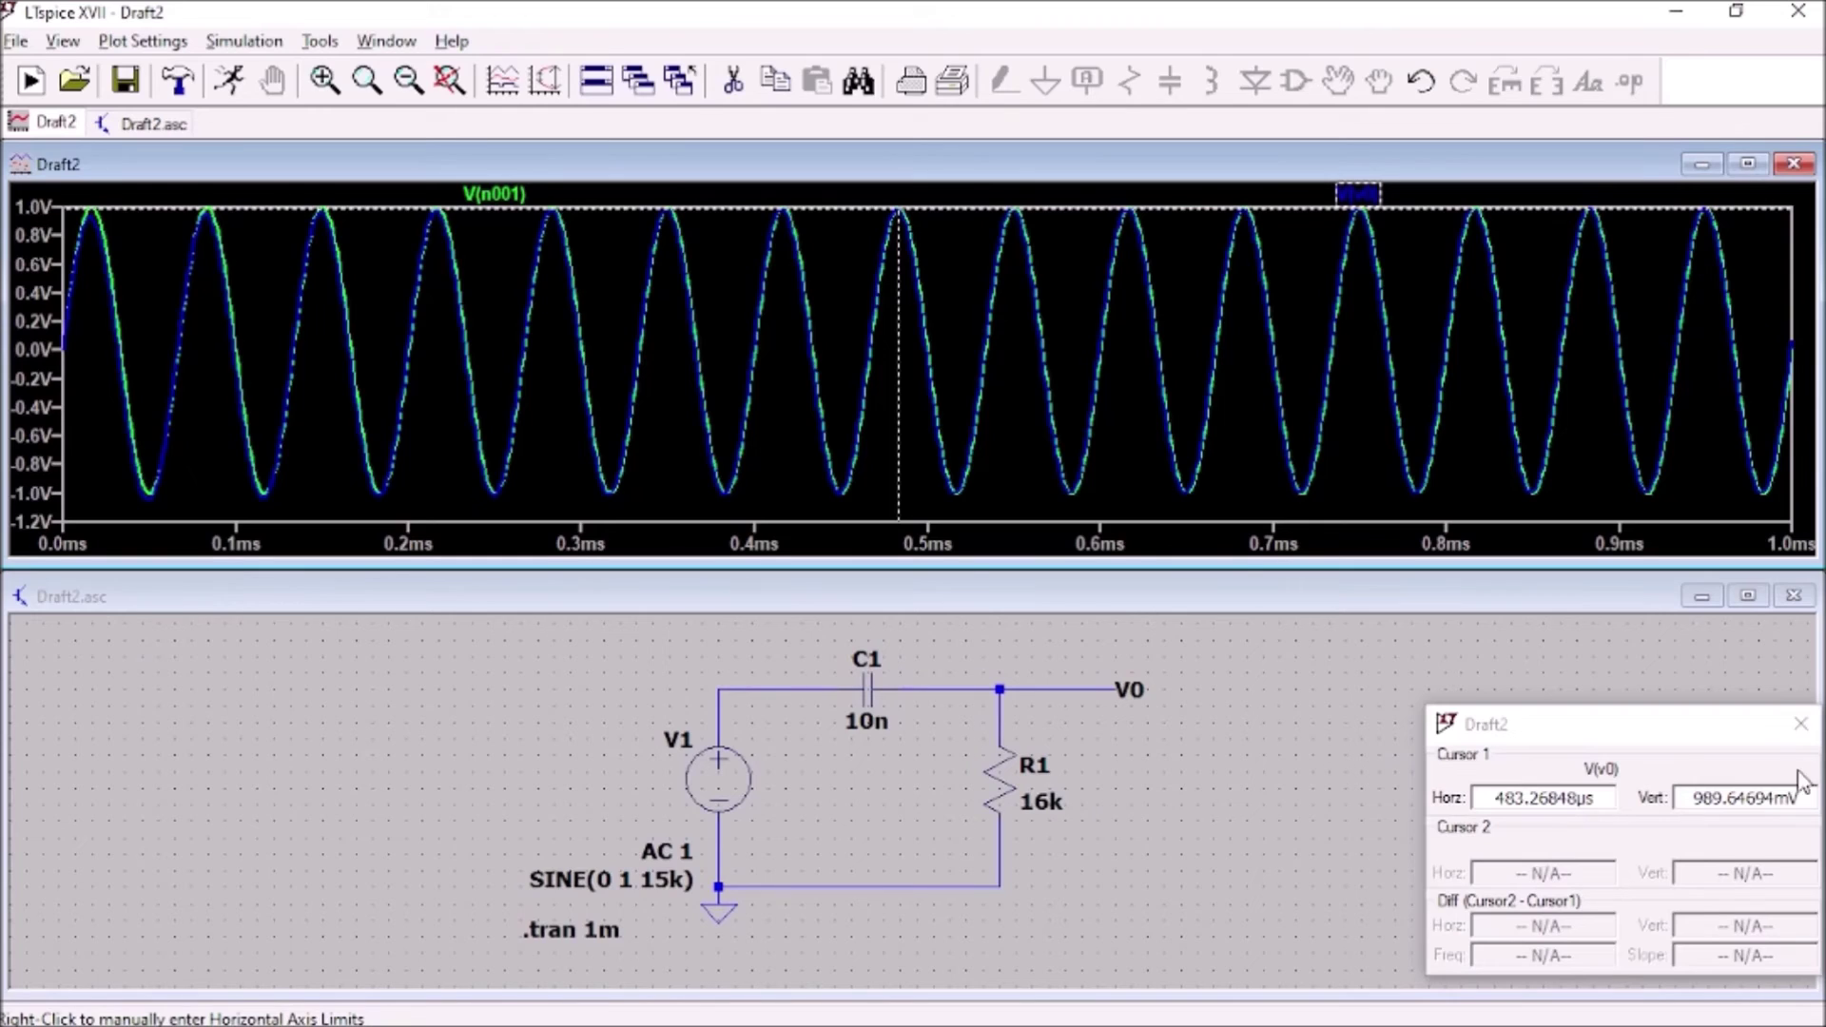
{"action": "left_click", "coordinate": [1803, 727]}
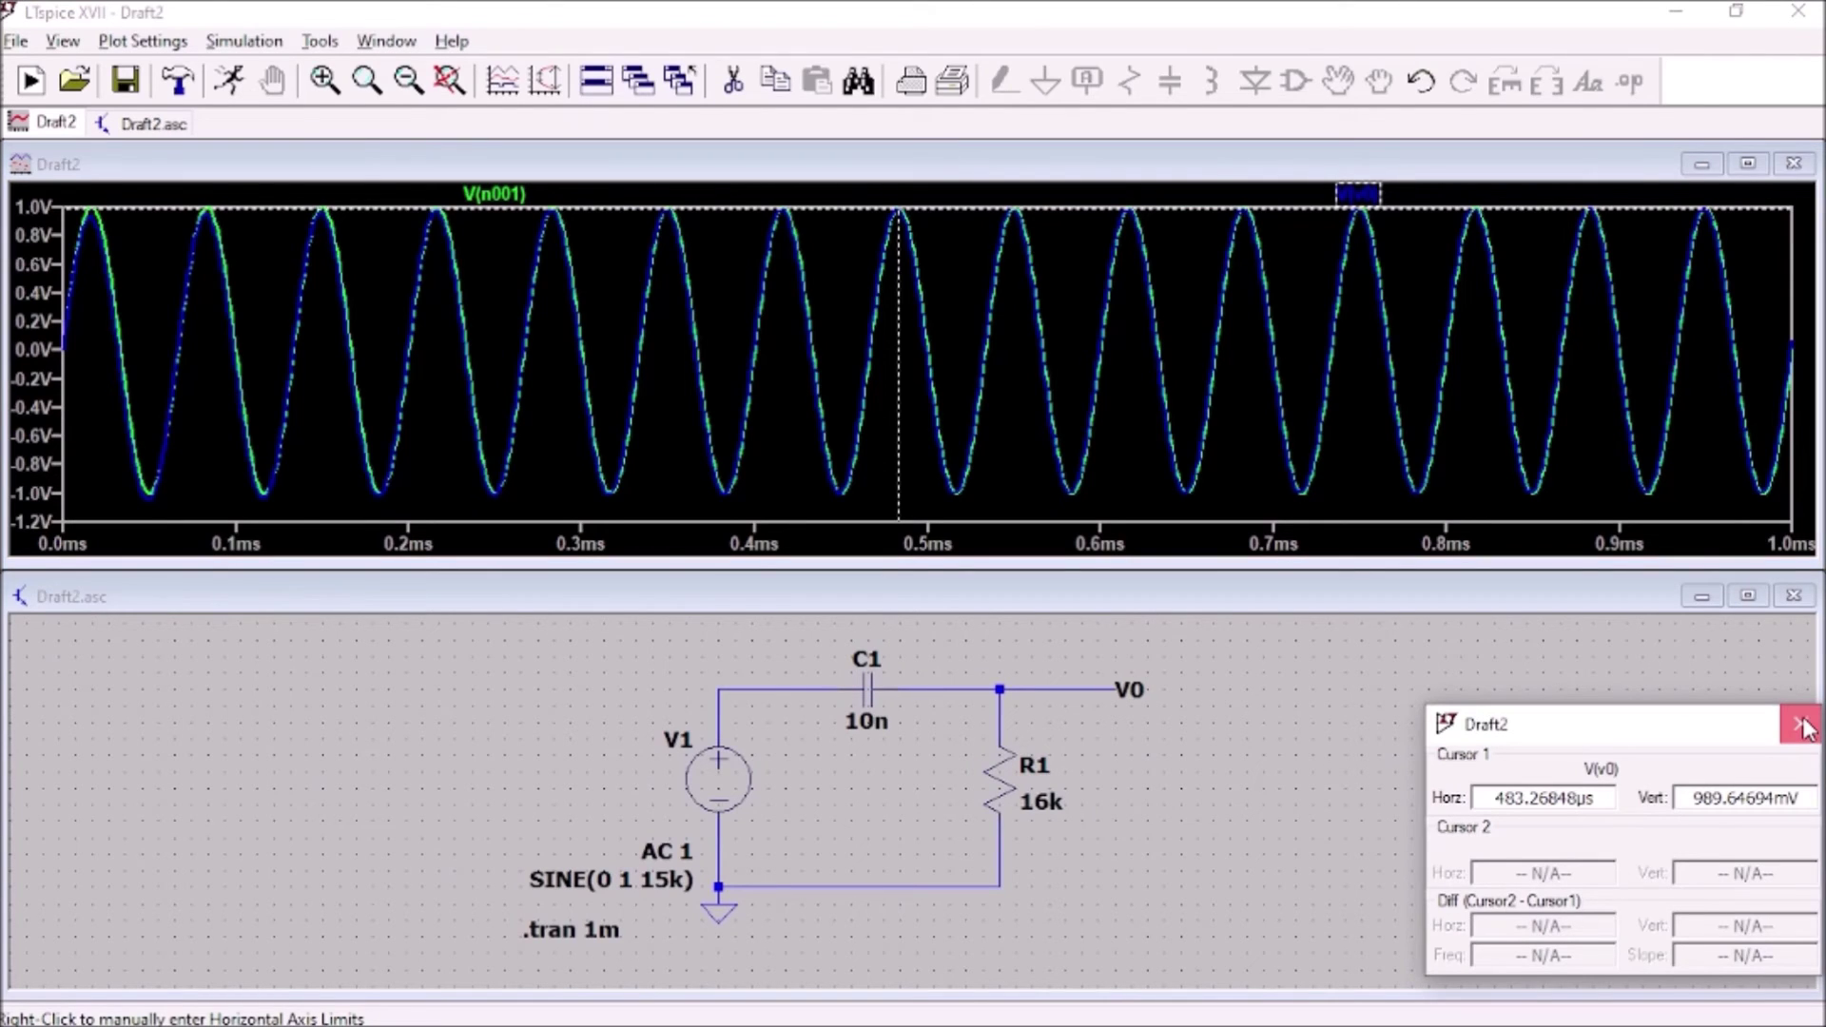
{"action": "left_click", "coordinate": [1803, 727]}
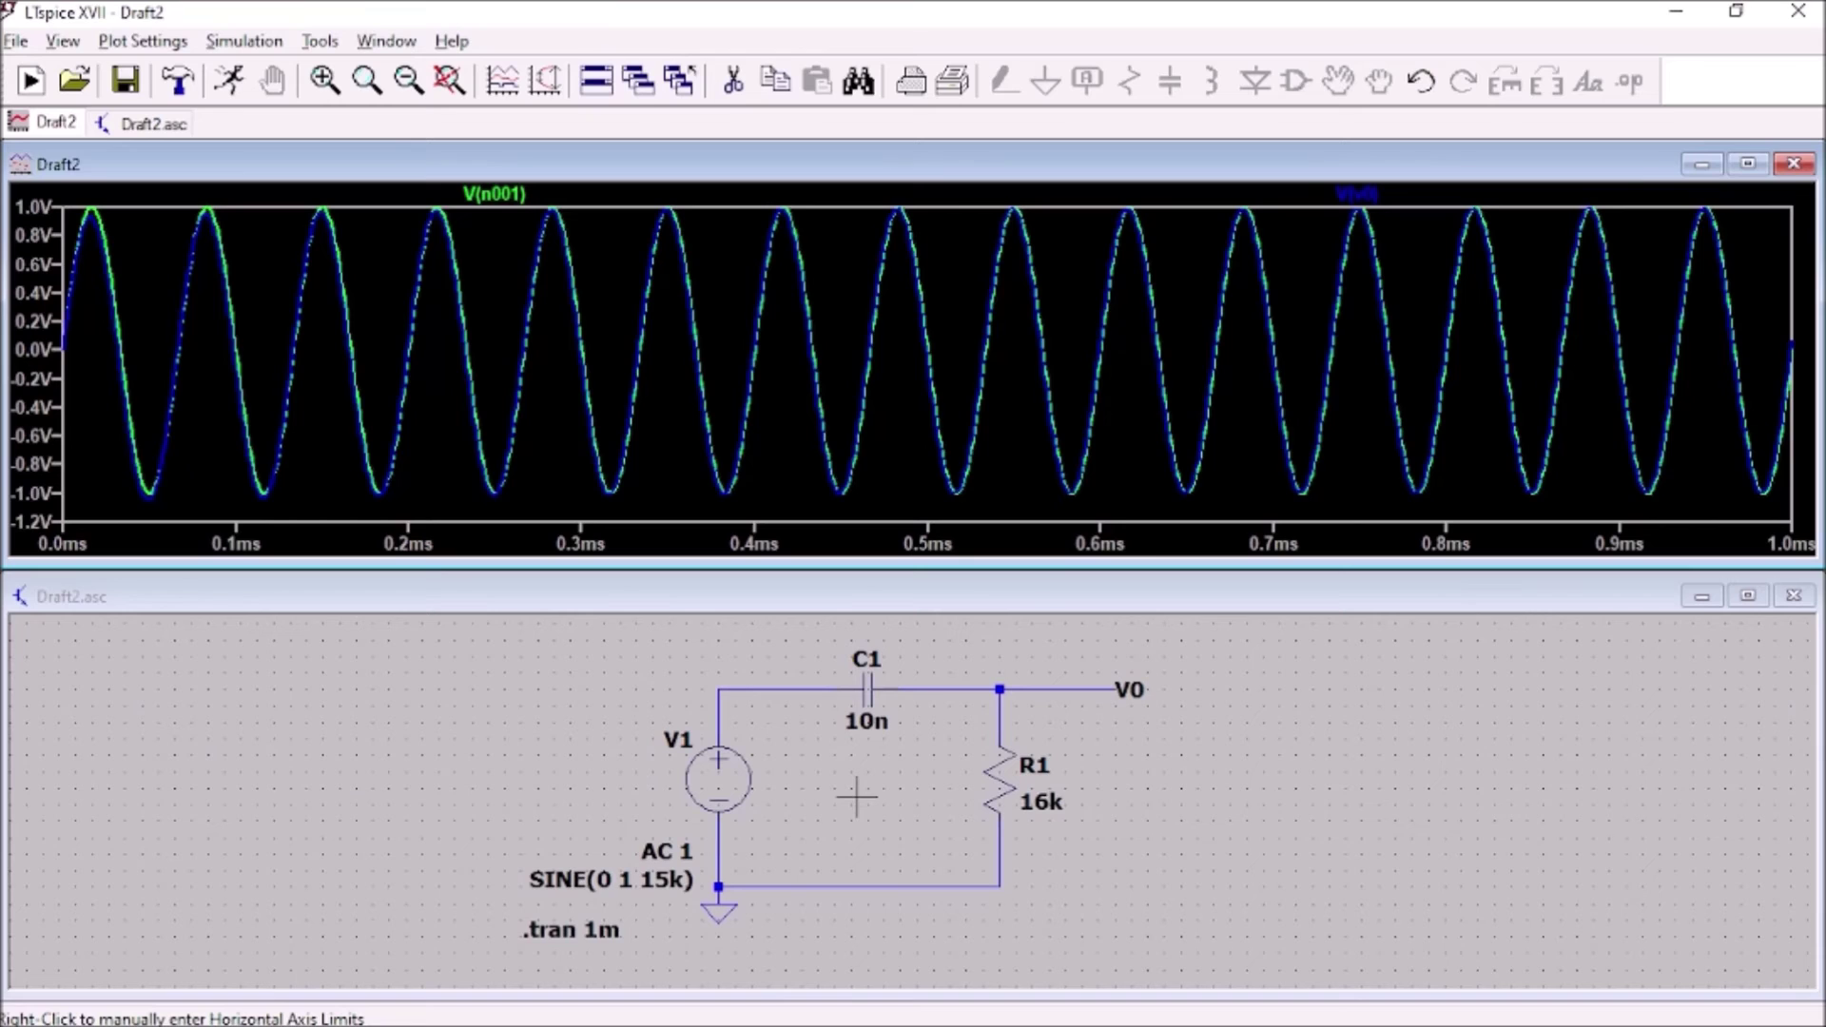
Set the frequency of V1's SINE function to 1k
{"action": "right_click", "coordinate": [718, 778]}
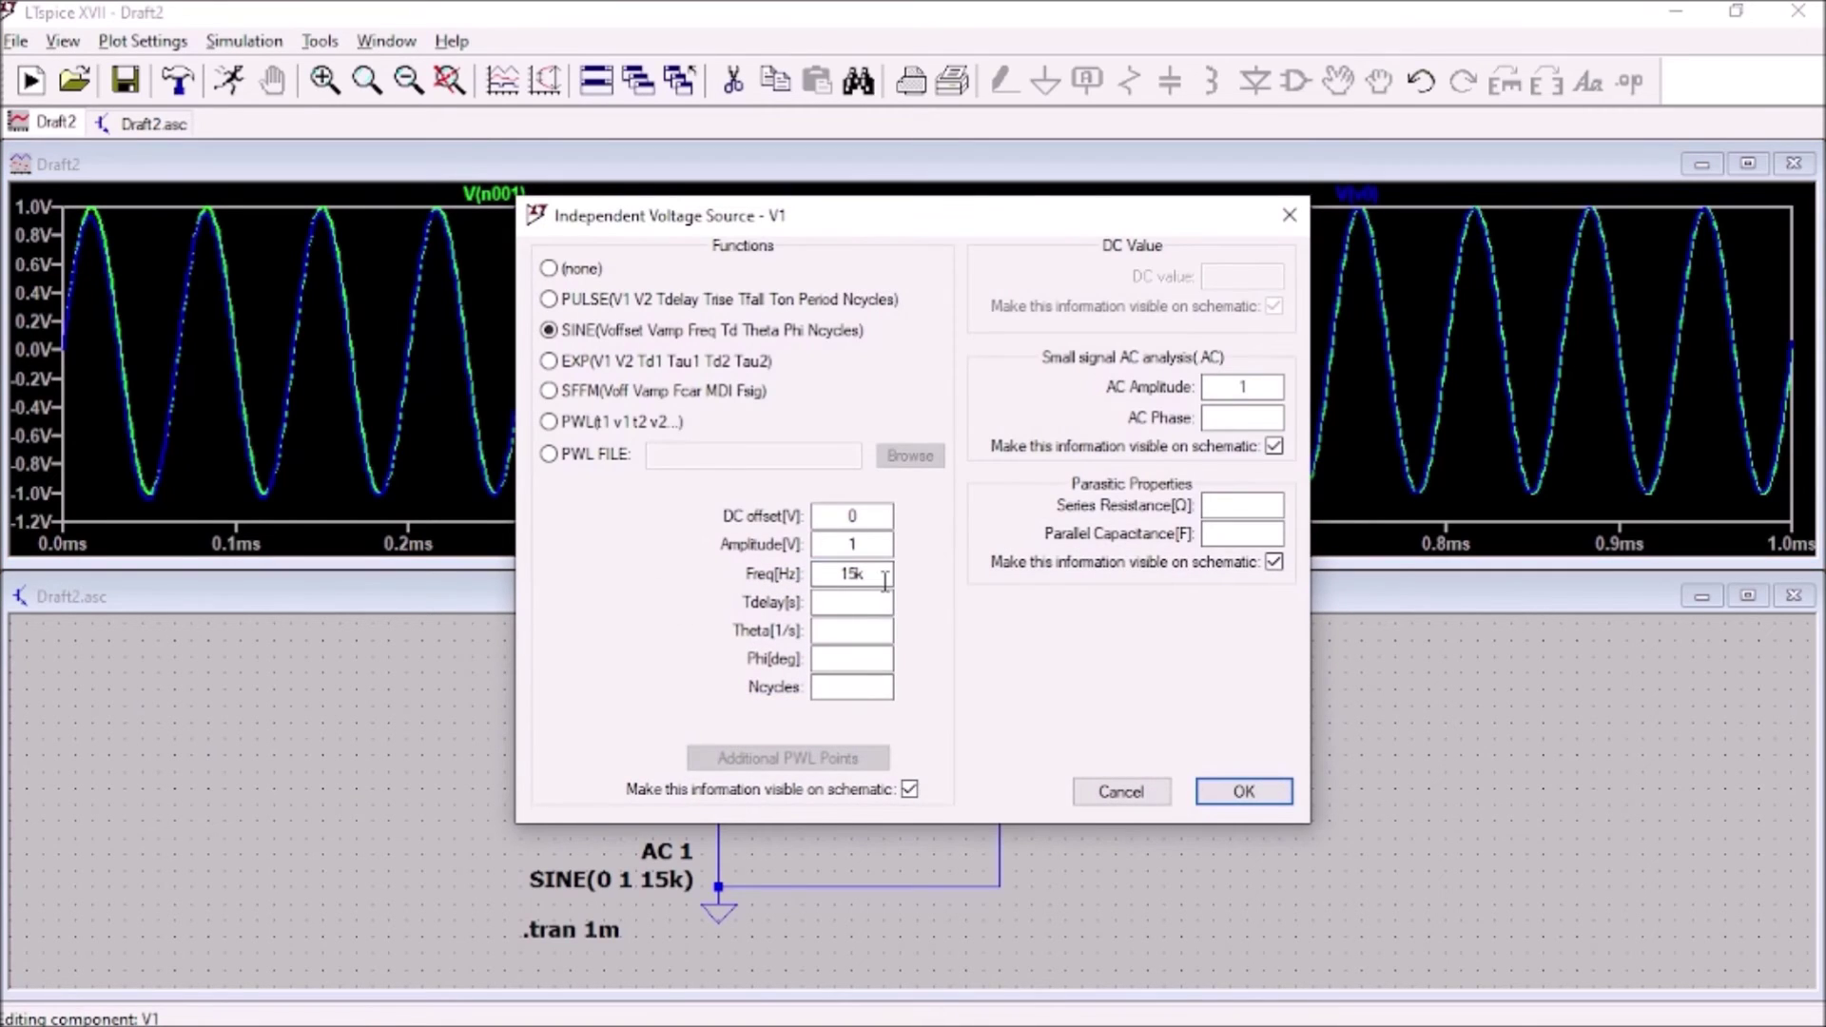
{"action": "left_click_drag", "start_coordinate": [883, 575], "coordinate": [802, 583]}
{"action": "type", "text": "1k"}
{"action": "left_click", "coordinate": [1244, 793]}
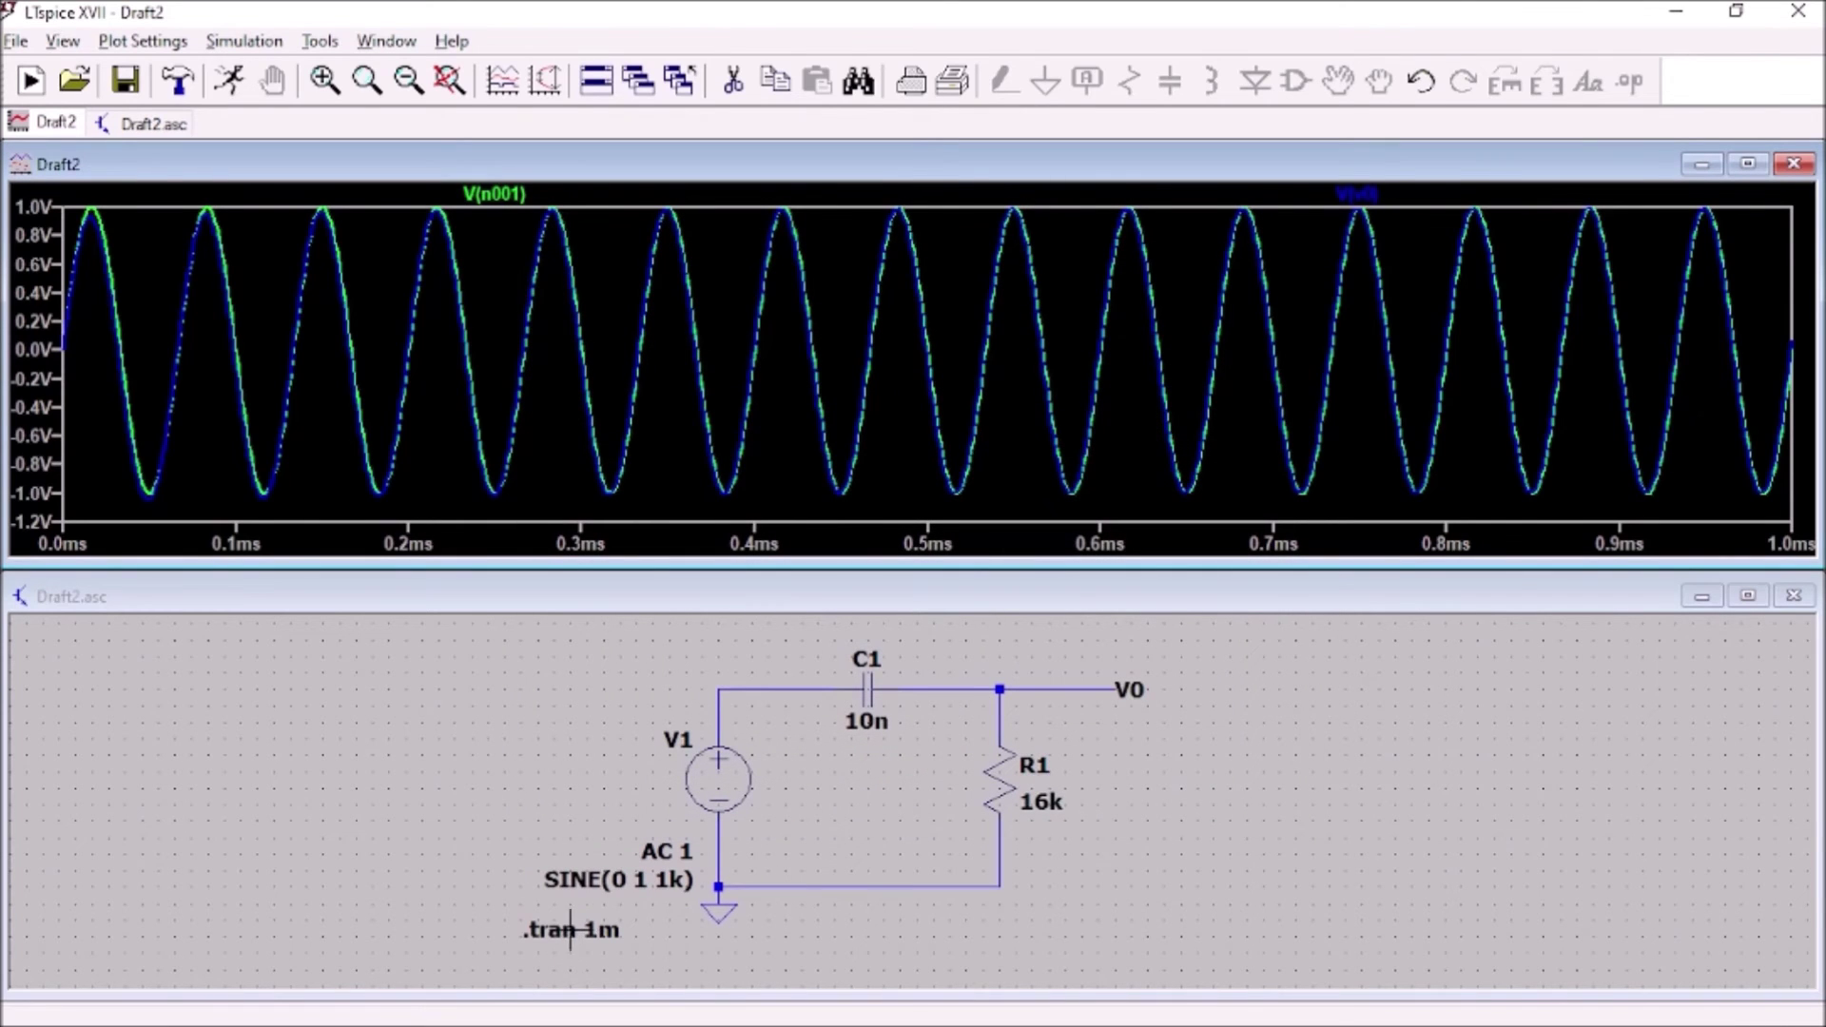
Set the transient stop time to 10m and rerun the simulation
{"action": "right_click", "coordinate": [571, 929]}
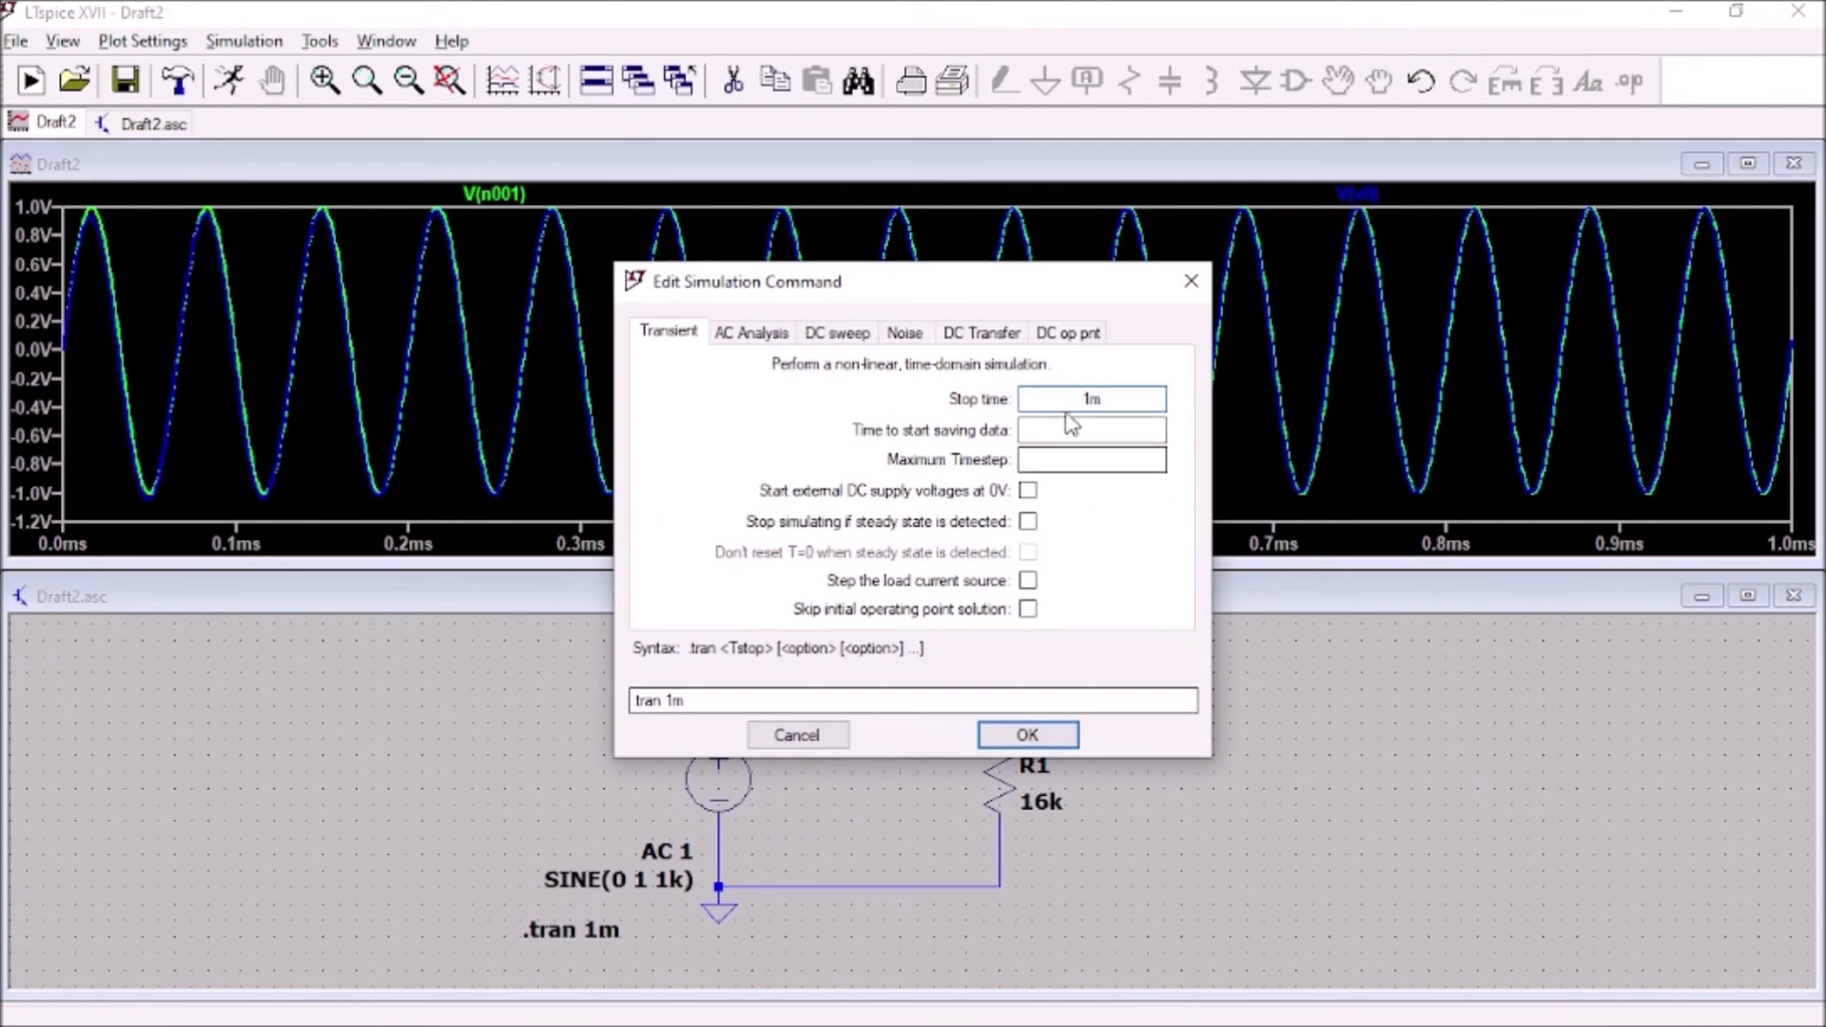
{"action": "left_click_drag", "start_coordinate": [1103, 399], "coordinate": [1091, 399]}
{"action": "type", "text": "0m"}
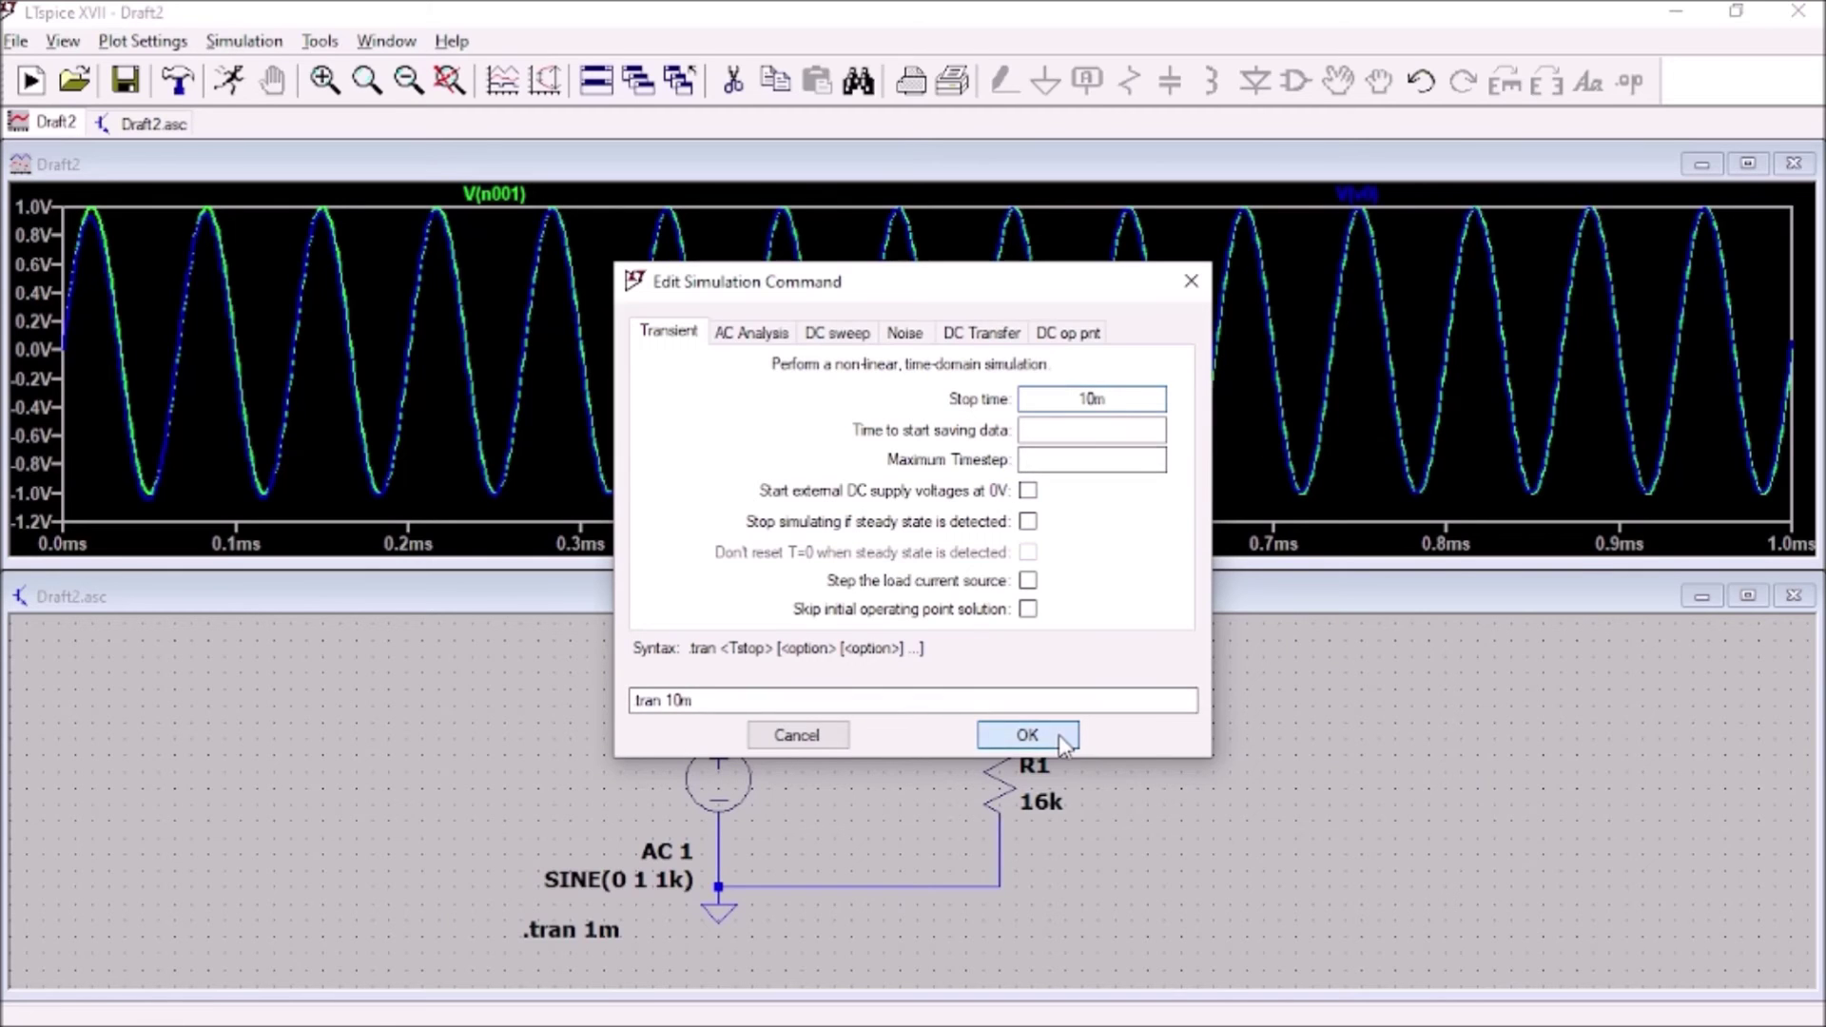
{"action": "left_click", "coordinate": [1027, 734]}
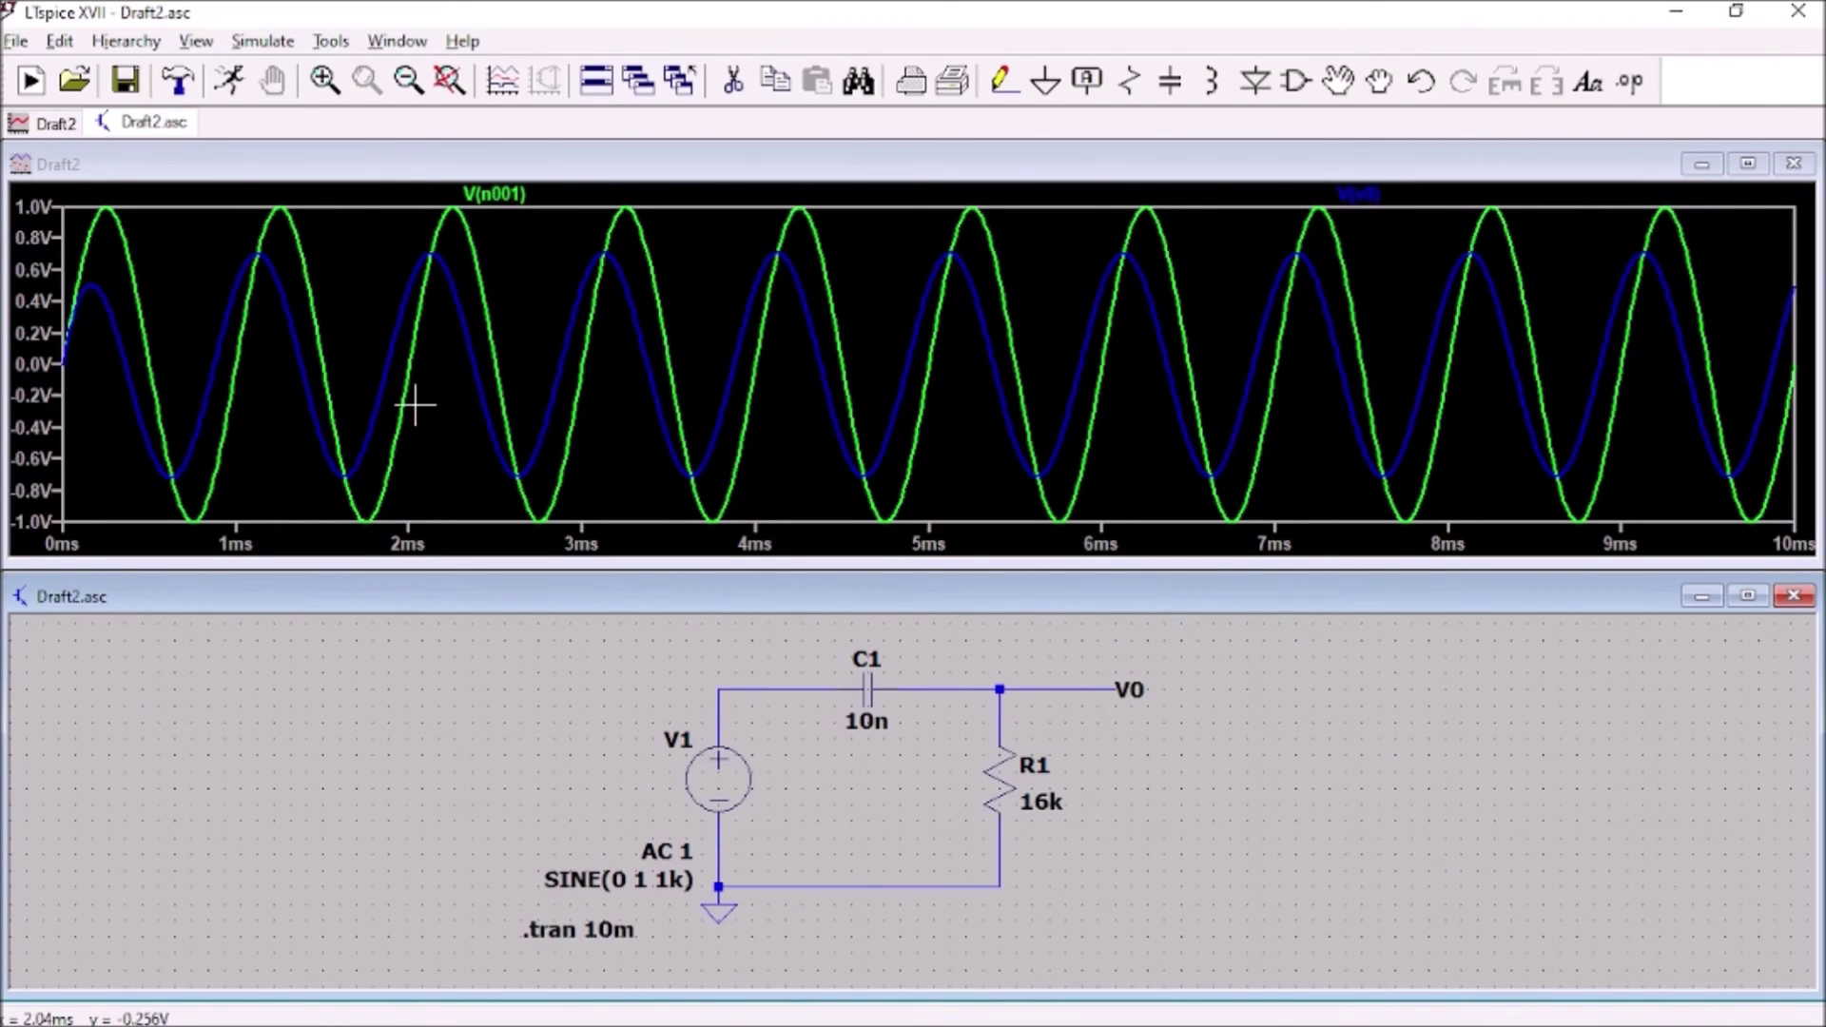
Place a cursor on the V0 trace and measure its peak just after 5 ms
{"action": "left_click", "coordinate": [1362, 194]}
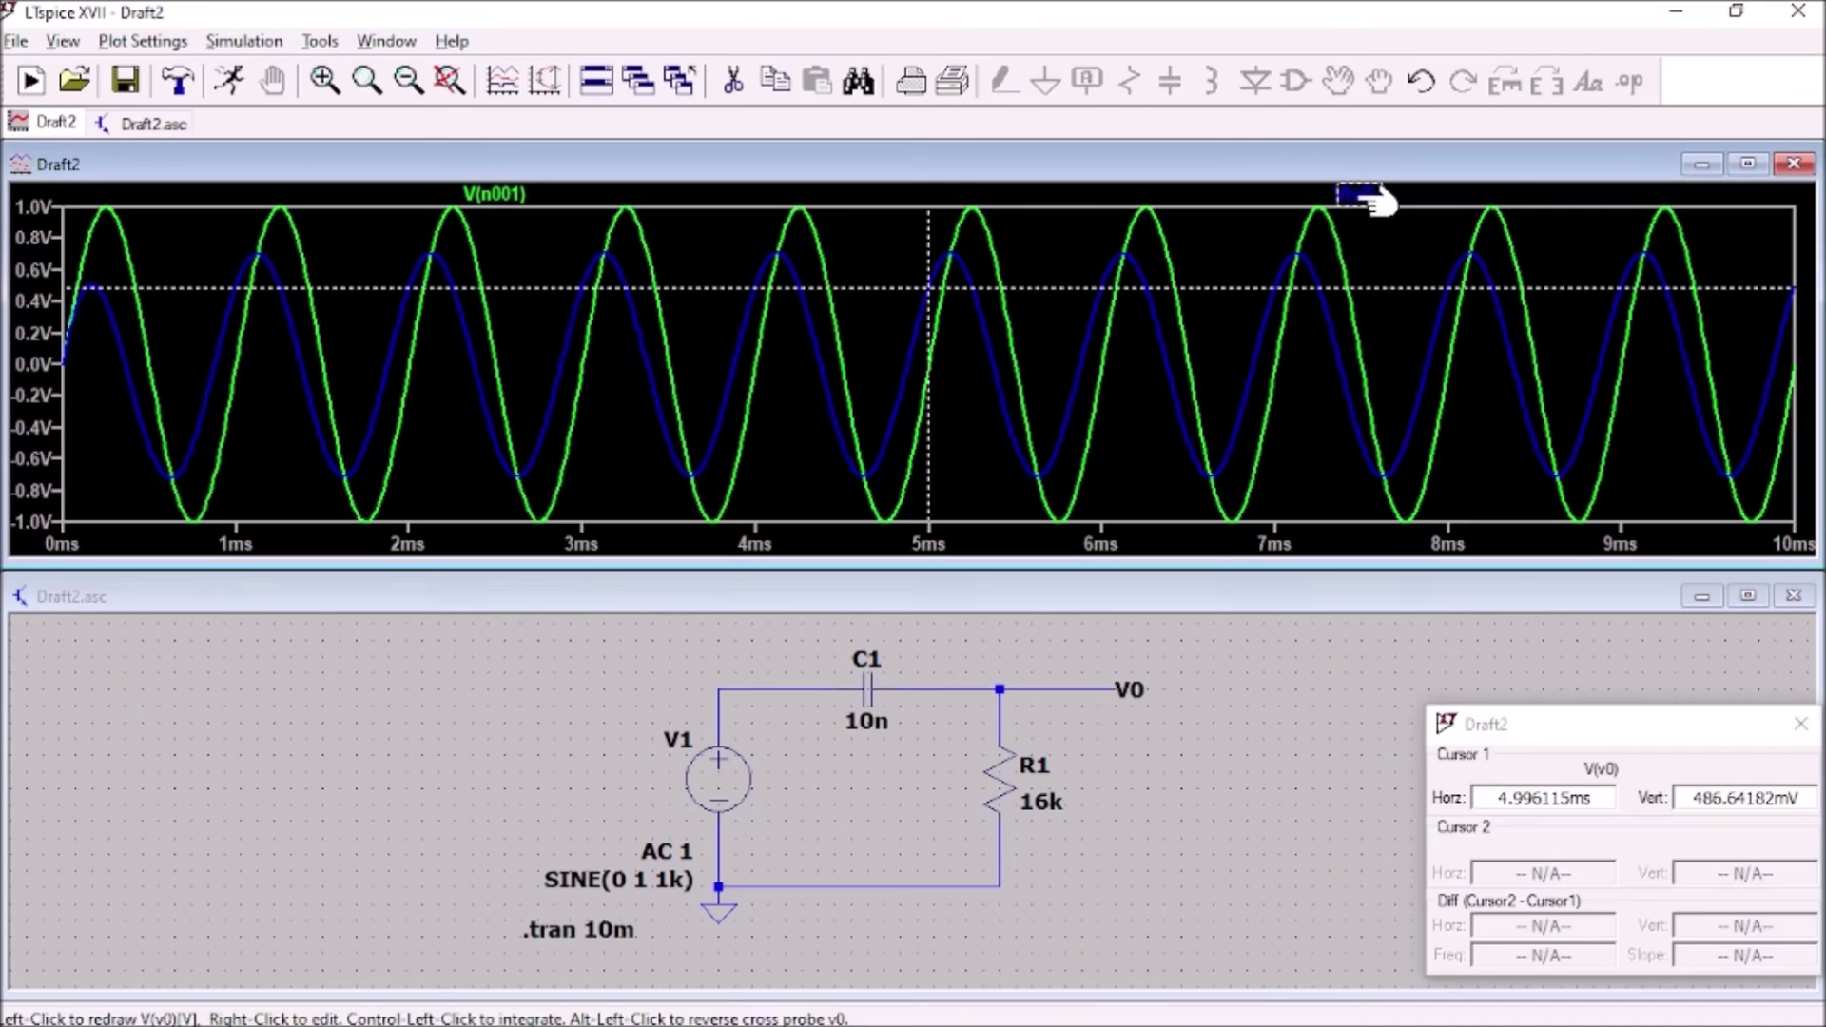
{"action": "left_click_drag", "start_coordinate": [929, 285], "coordinate": [950, 279]}
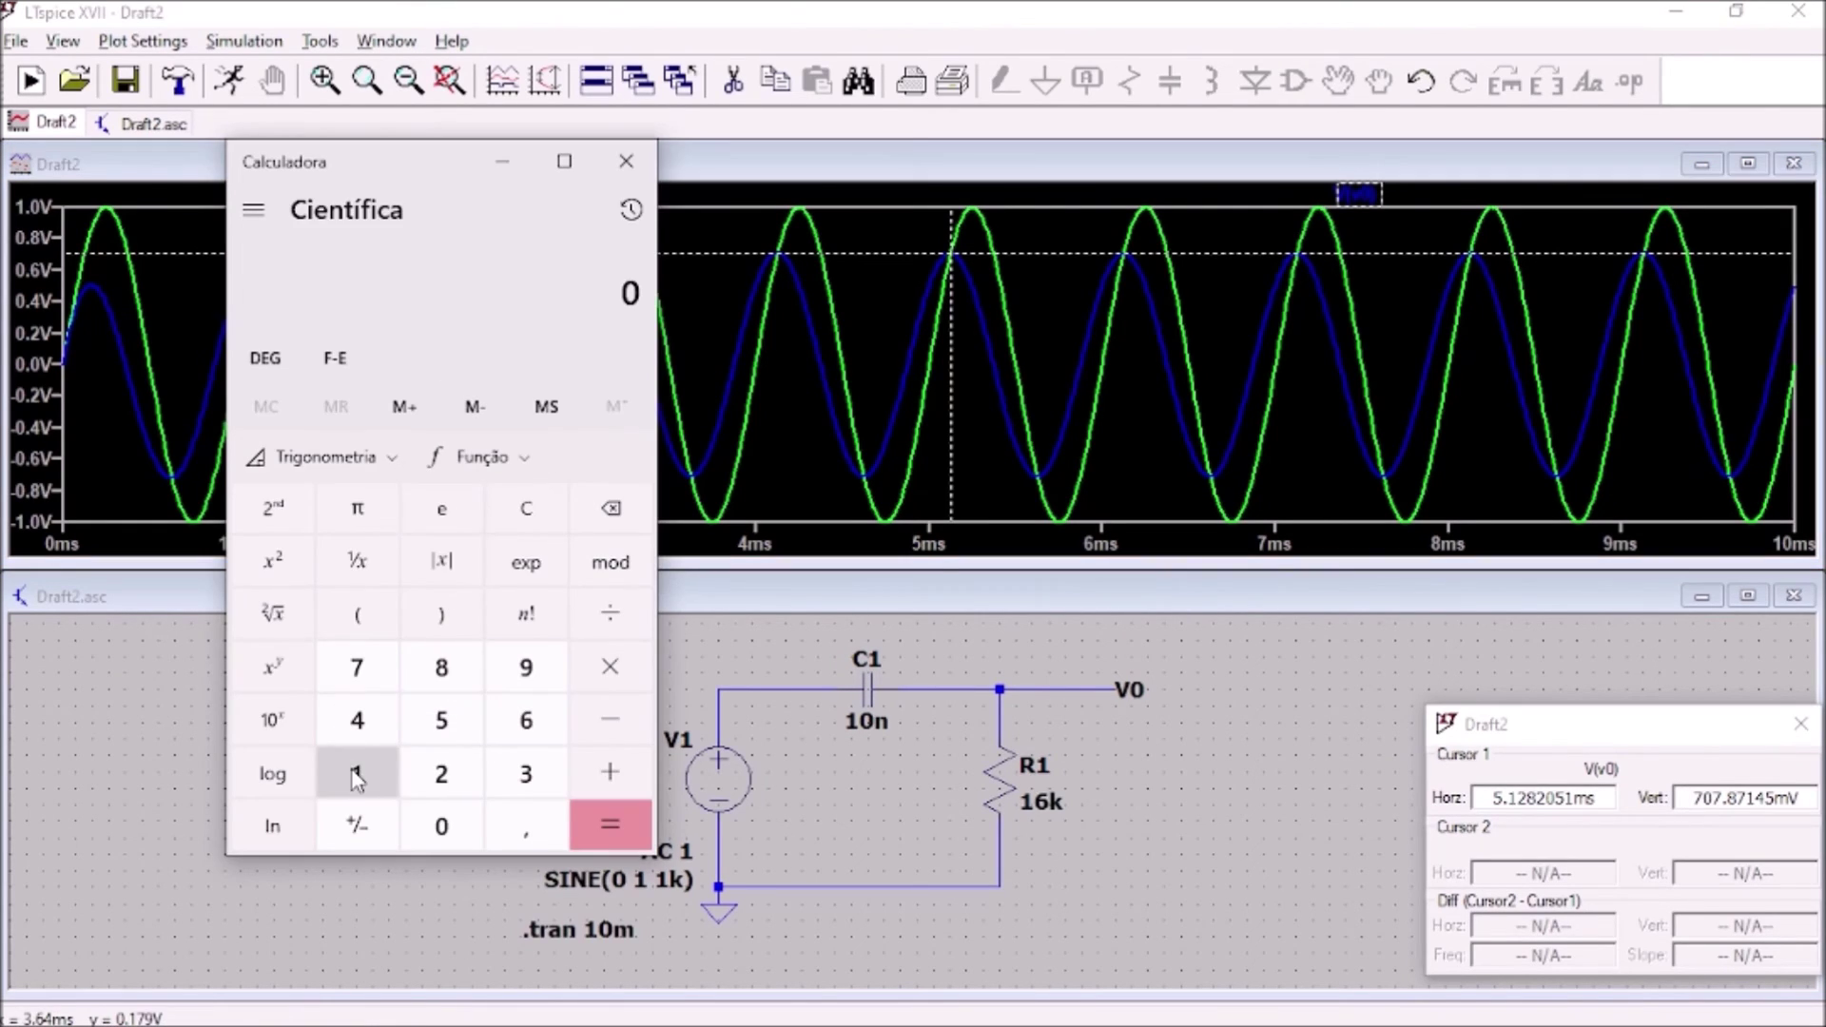
Calculate 1 ÷ √2 in the Windows Calculator to compare with V0's peak, and close the calculator and the cursor readout
{"action": "left_click", "coordinate": [356, 775]}
{"action": "left_click", "coordinate": [614, 618]}
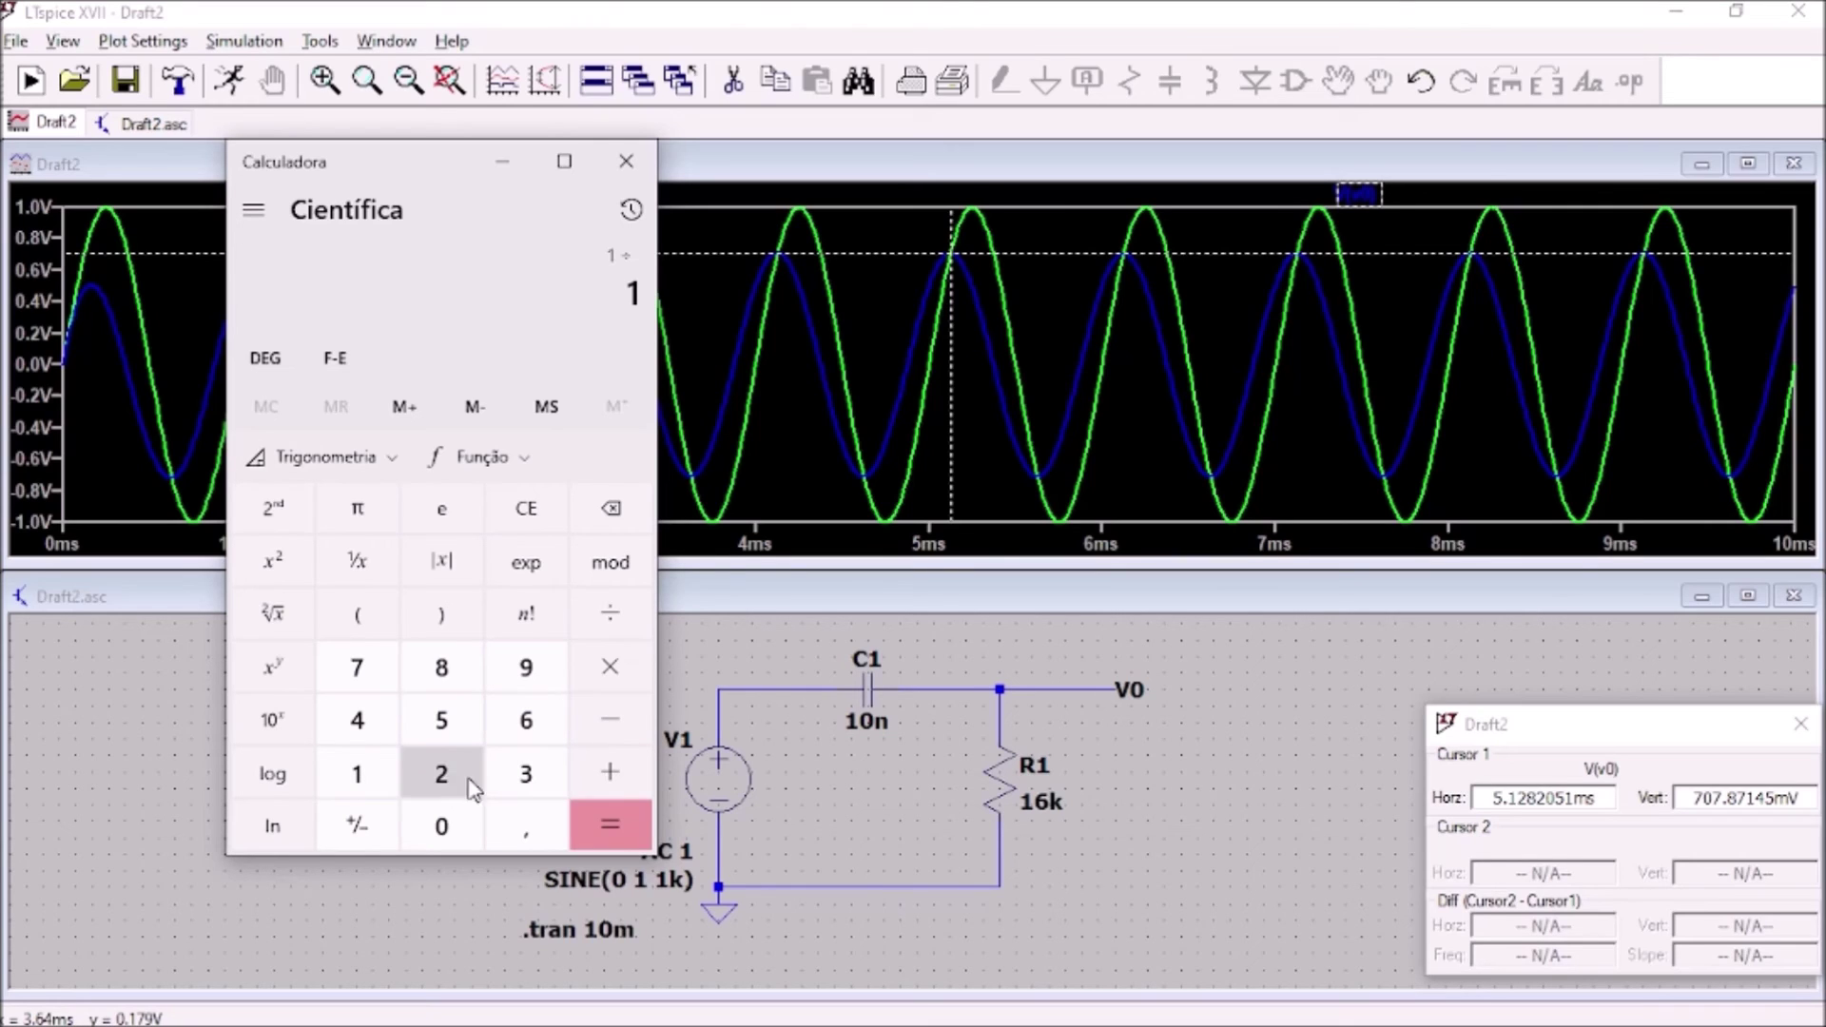
{"action": "left_click", "coordinate": [433, 770]}
{"action": "left_click", "coordinate": [272, 613]}
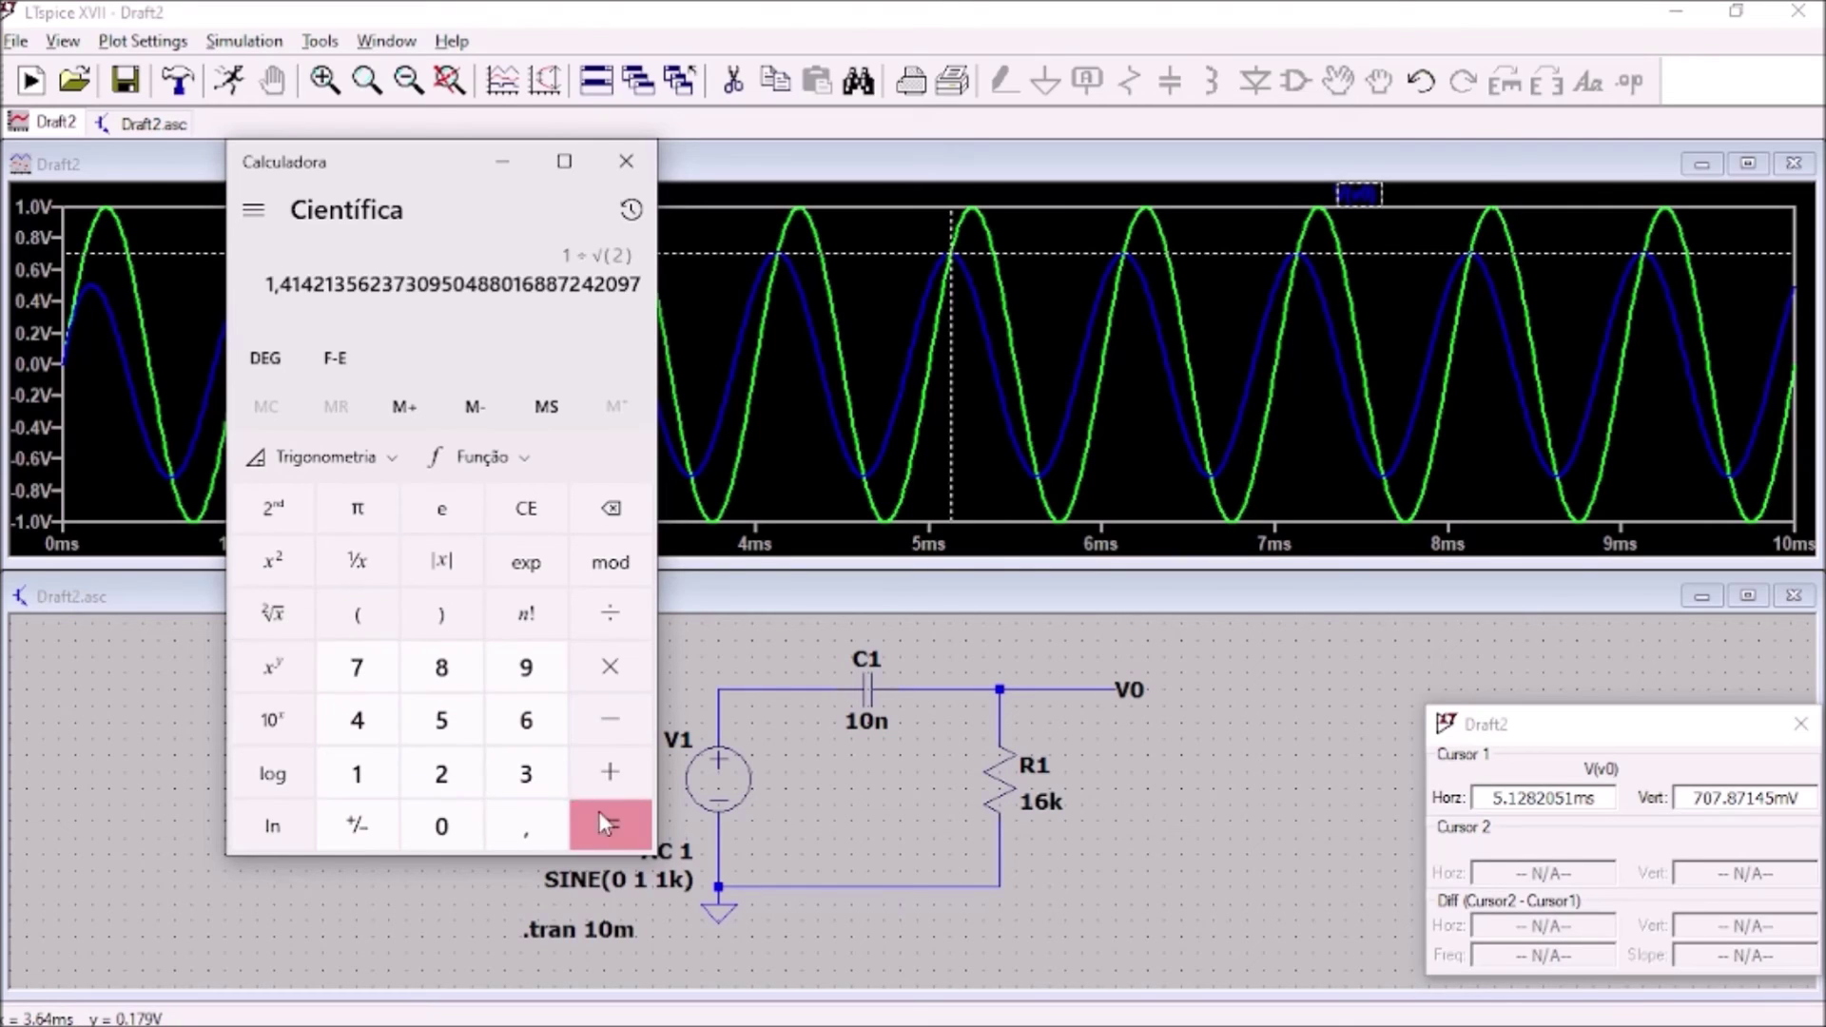
{"action": "left_click", "coordinate": [597, 819]}
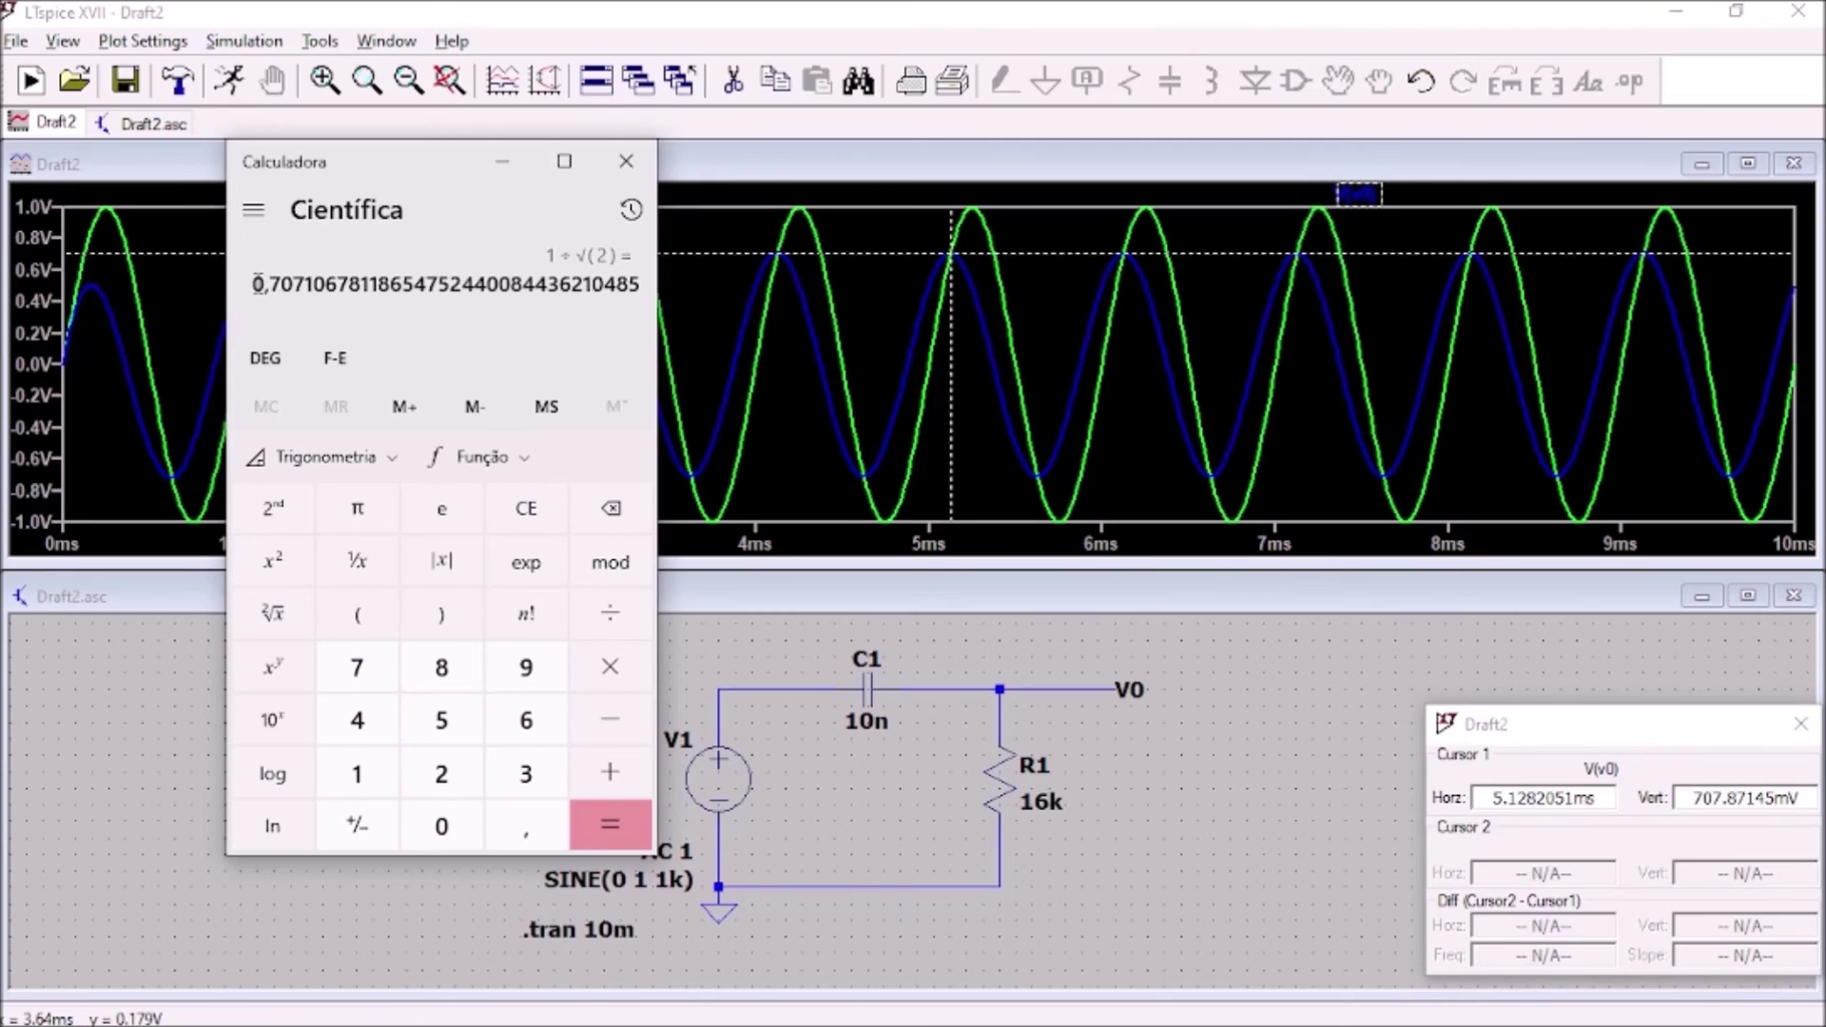
{"action": "mouse_move", "coordinate": [255, 283]}
{"action": "left_mouse_down"}
{"action": "mouse_move", "coordinate": [315, 284]}
{"action": "mouse_move", "coordinate": [289, 284]}
{"action": "left_mouse_up"}
{"action": "left_click", "coordinate": [626, 161]}
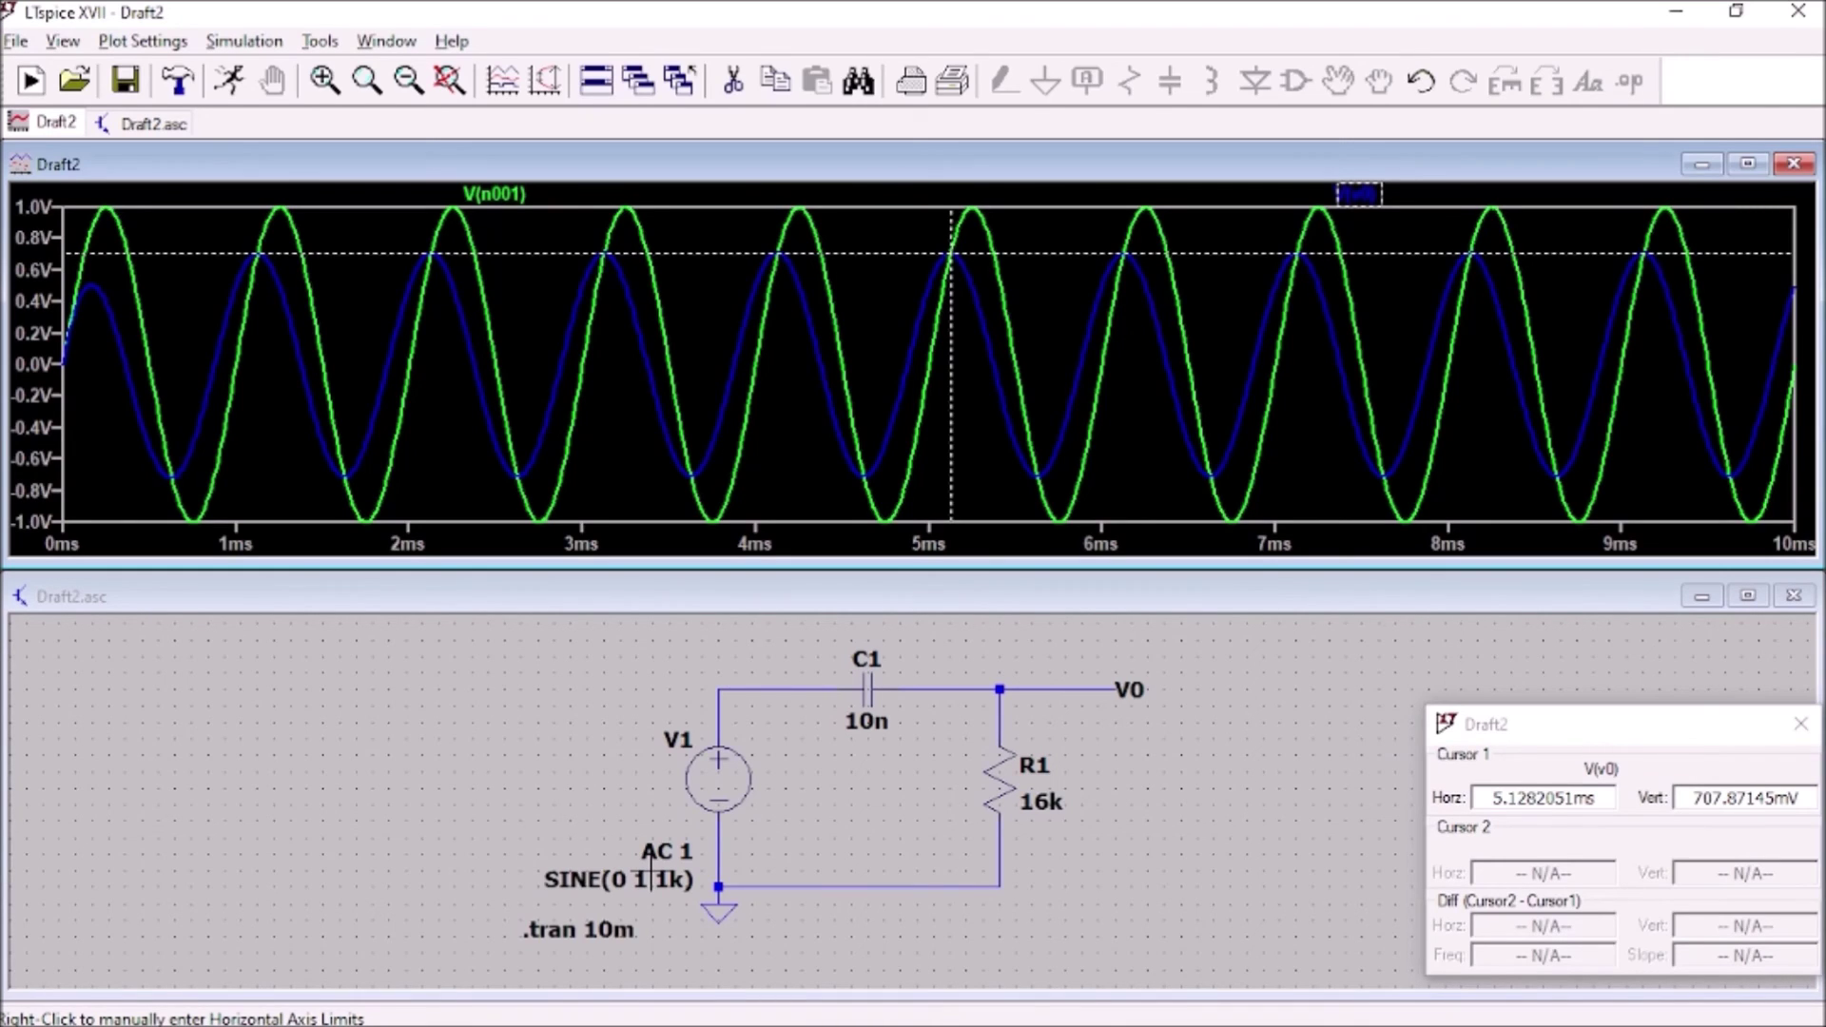
{"action": "left_click", "coordinate": [1800, 725]}
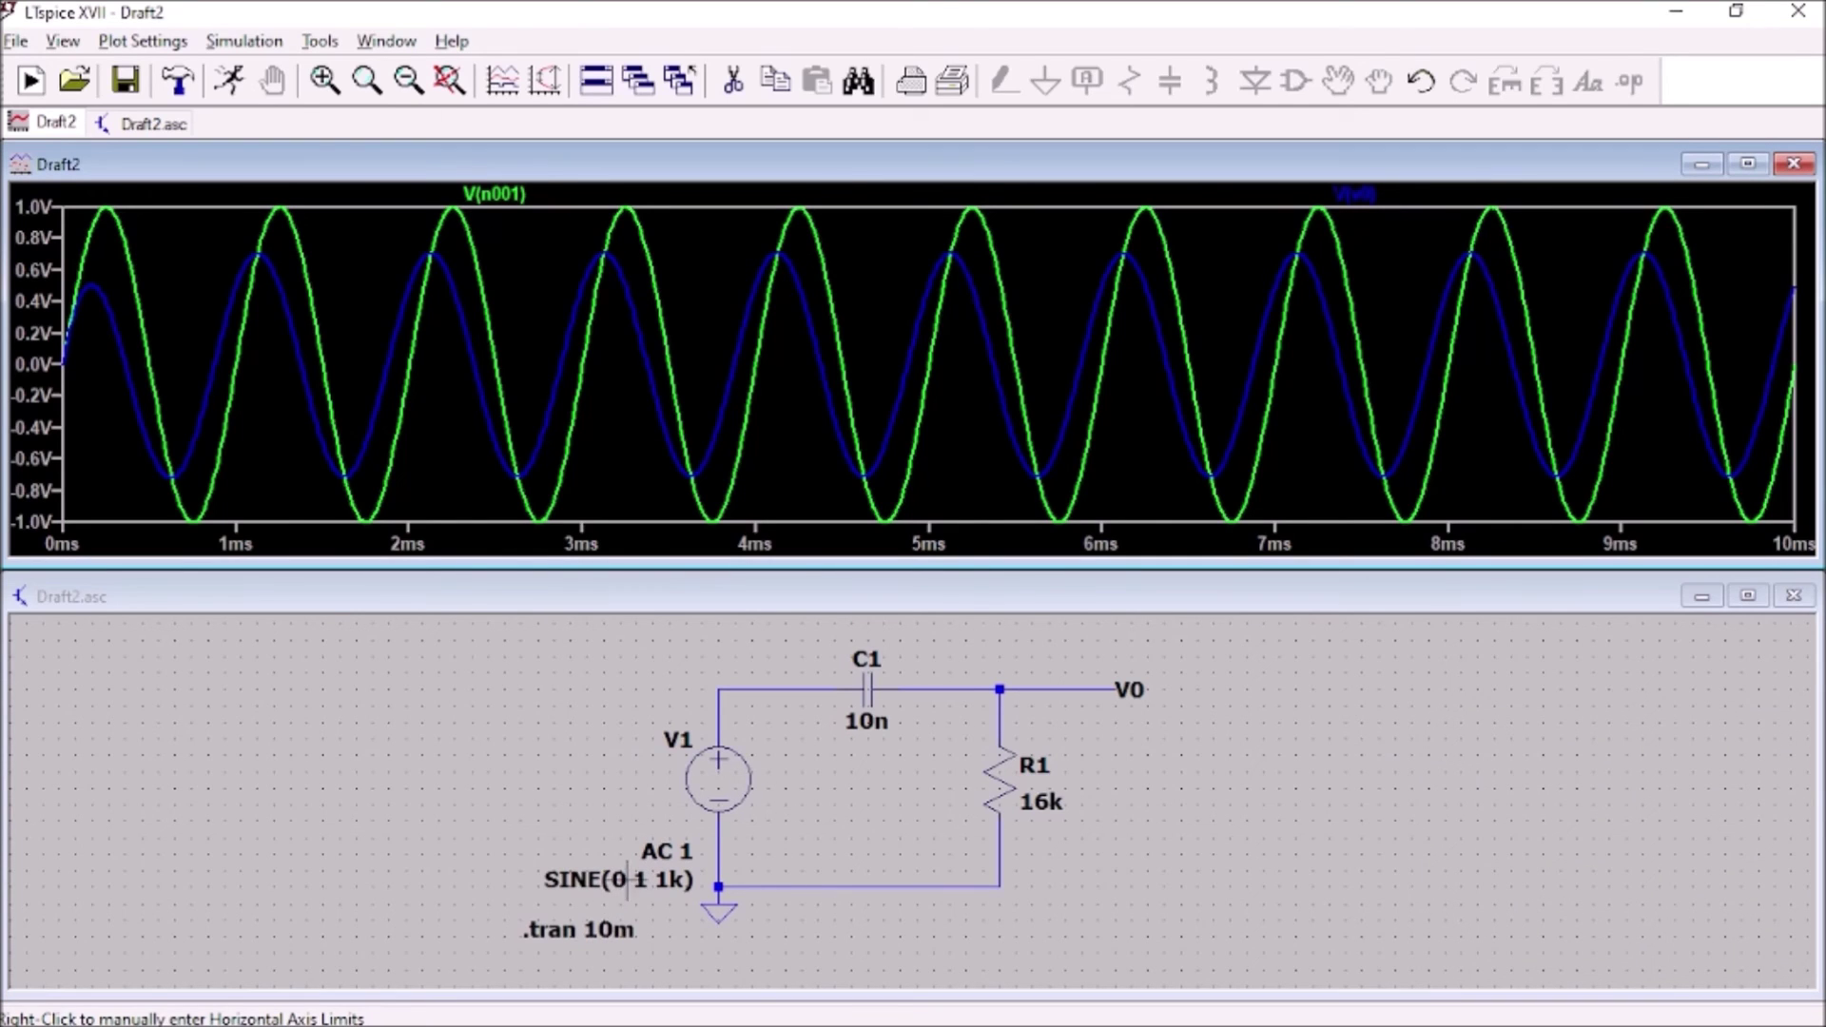
Set V1's sine frequency to 200 and rerun the transient simulation
{"action": "right_click", "coordinate": [719, 778]}
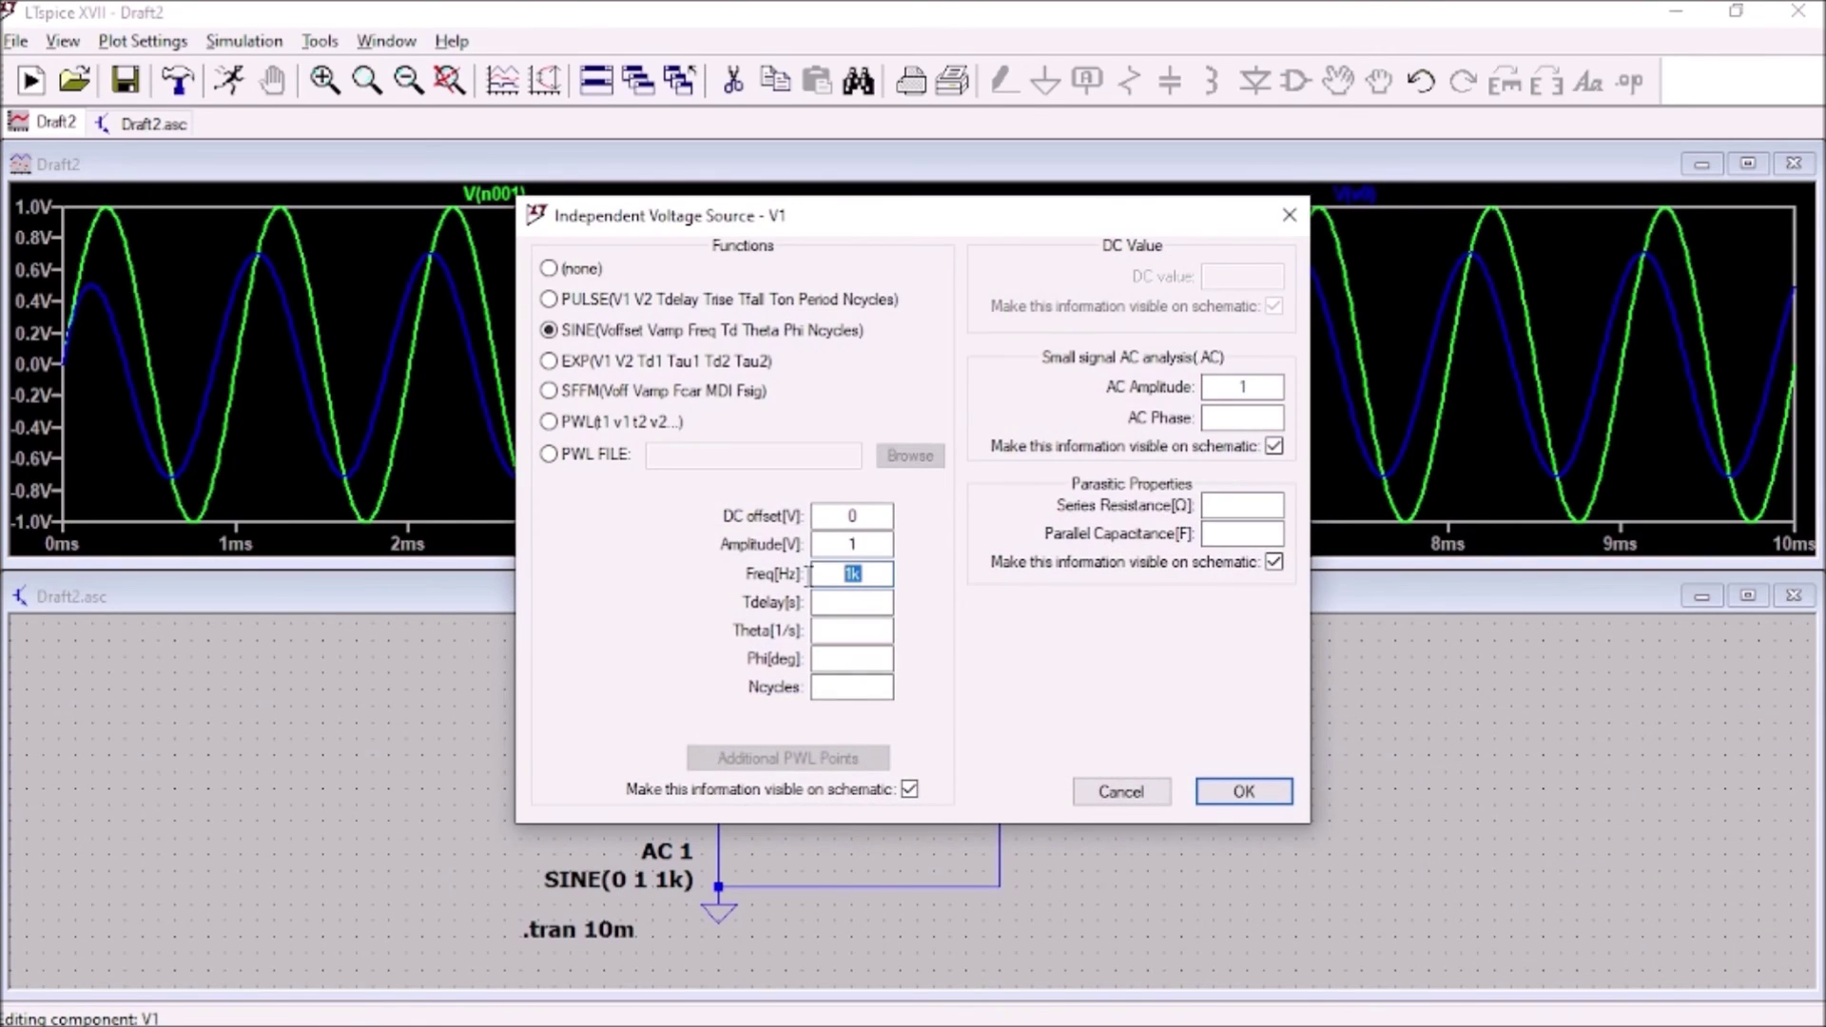
{"action": "type", "text": "200"}
{"action": "left_click", "coordinate": [1243, 792]}
{"action": "left_click", "coordinate": [230, 81]}
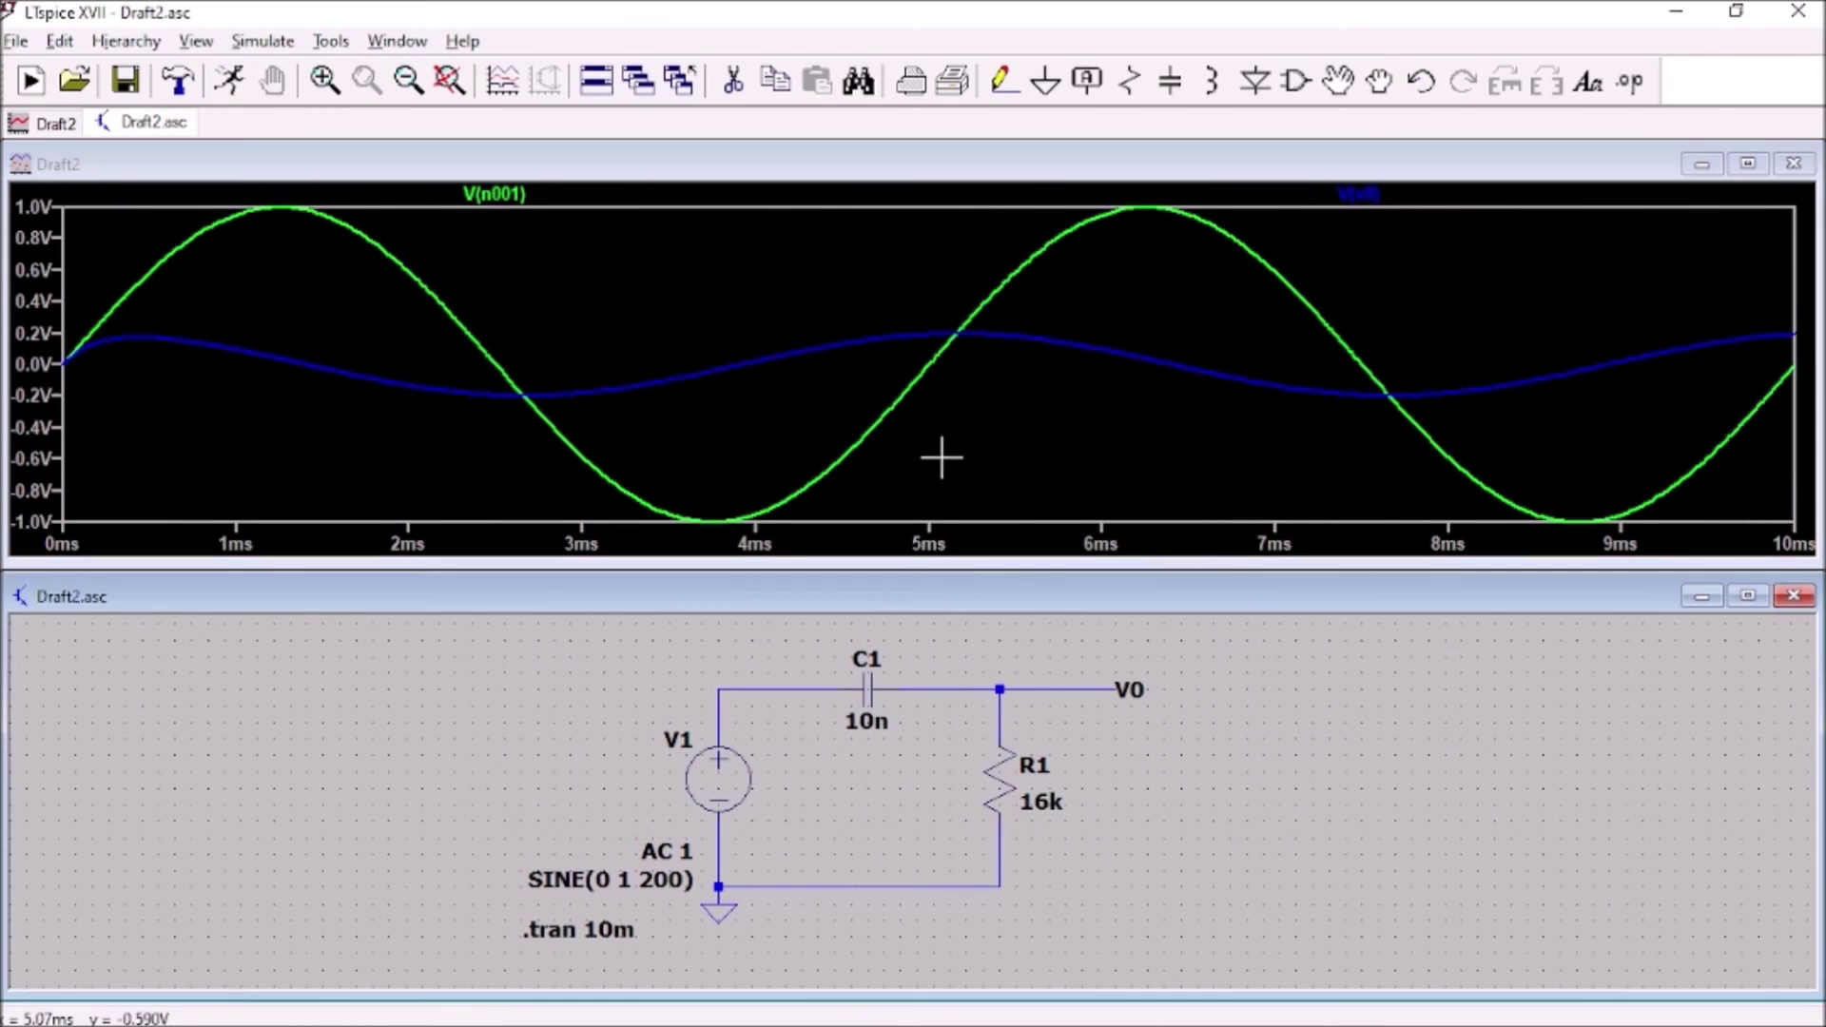
Extend the transient stop time to 100m and rerun the simulation
{"action": "right_click", "coordinate": [579, 929]}
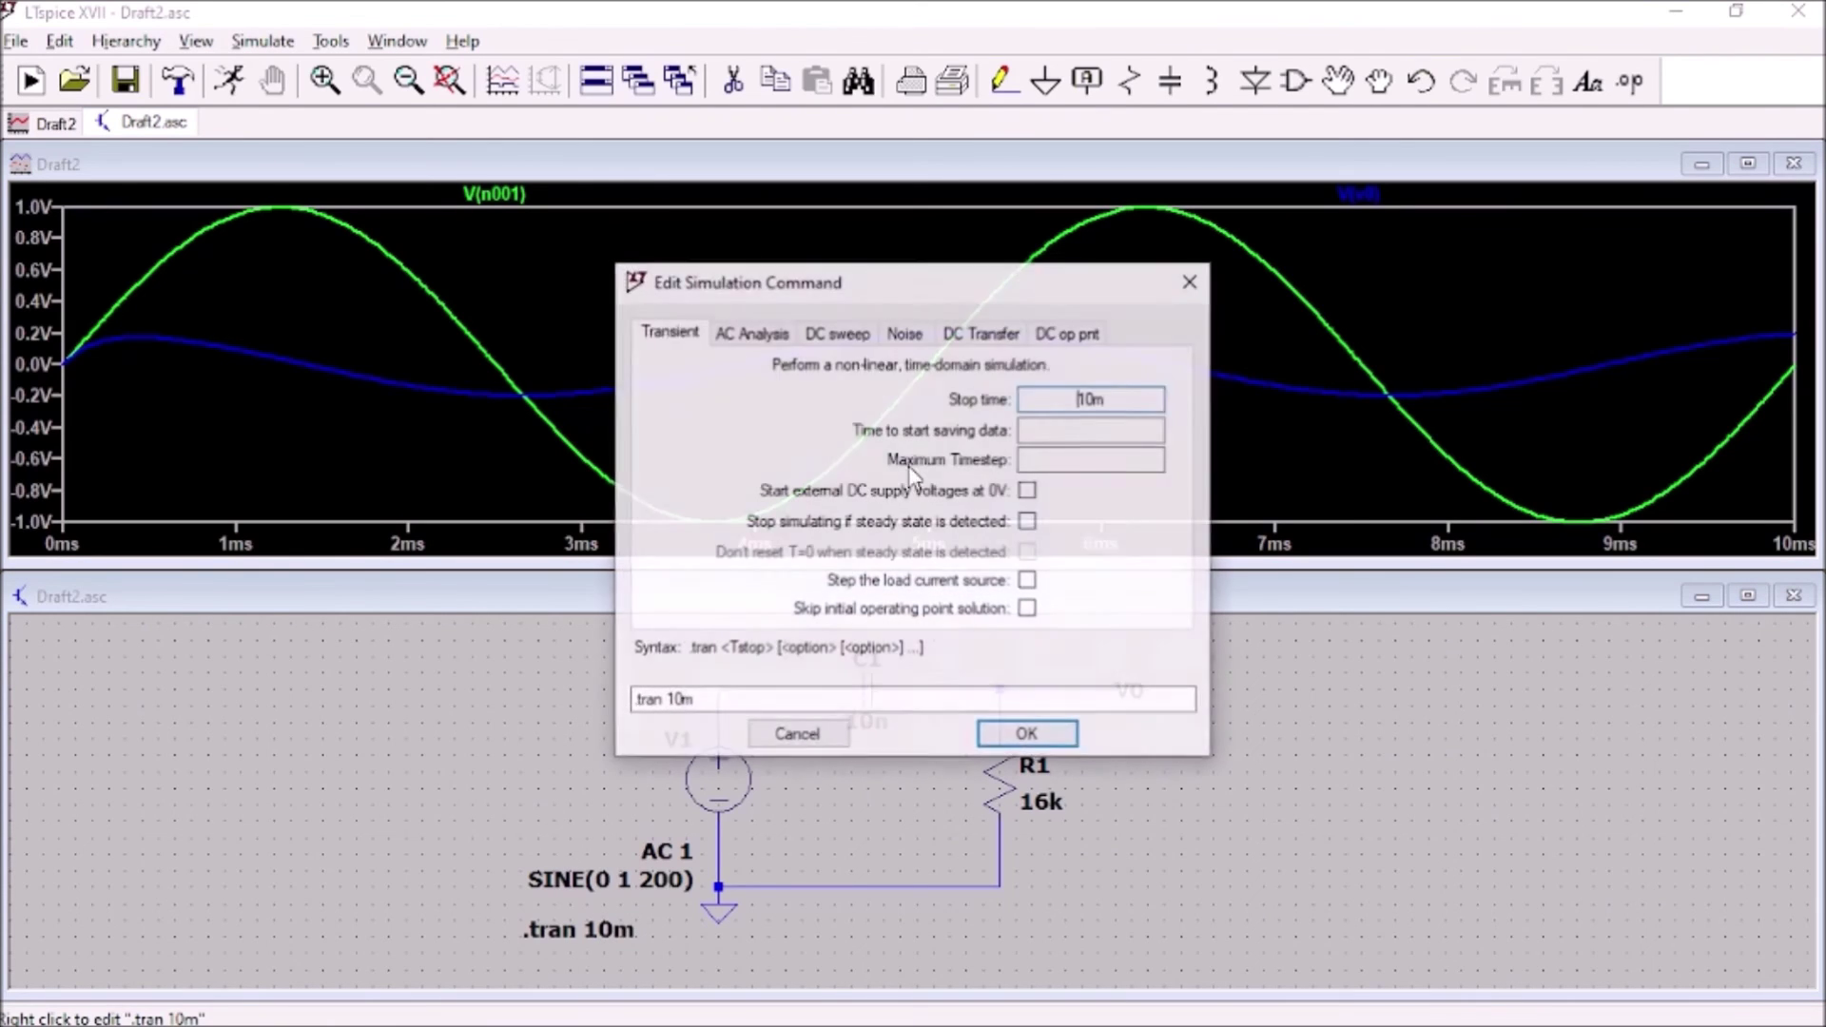
{"action": "left_click", "coordinate": [1097, 398]}
{"action": "type", "text": "0"}
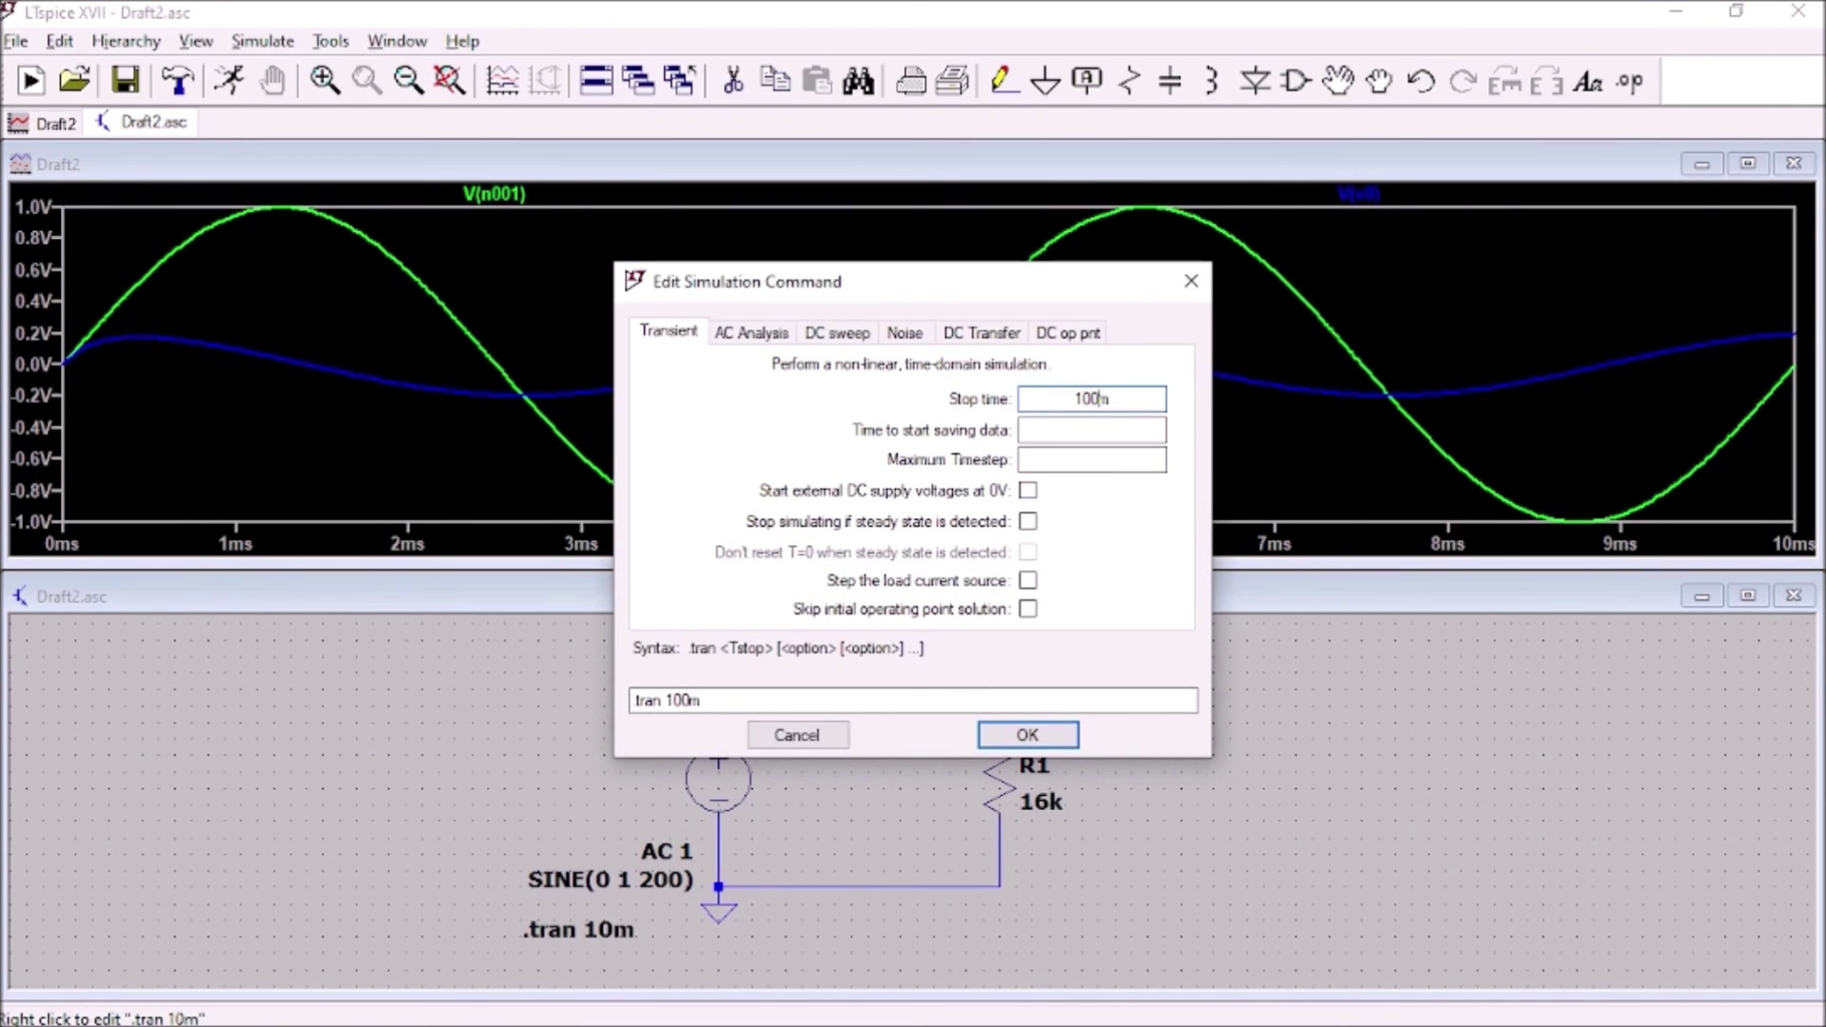
{"action": "key", "text": "Return"}
{"action": "left_click", "coordinate": [229, 81]}
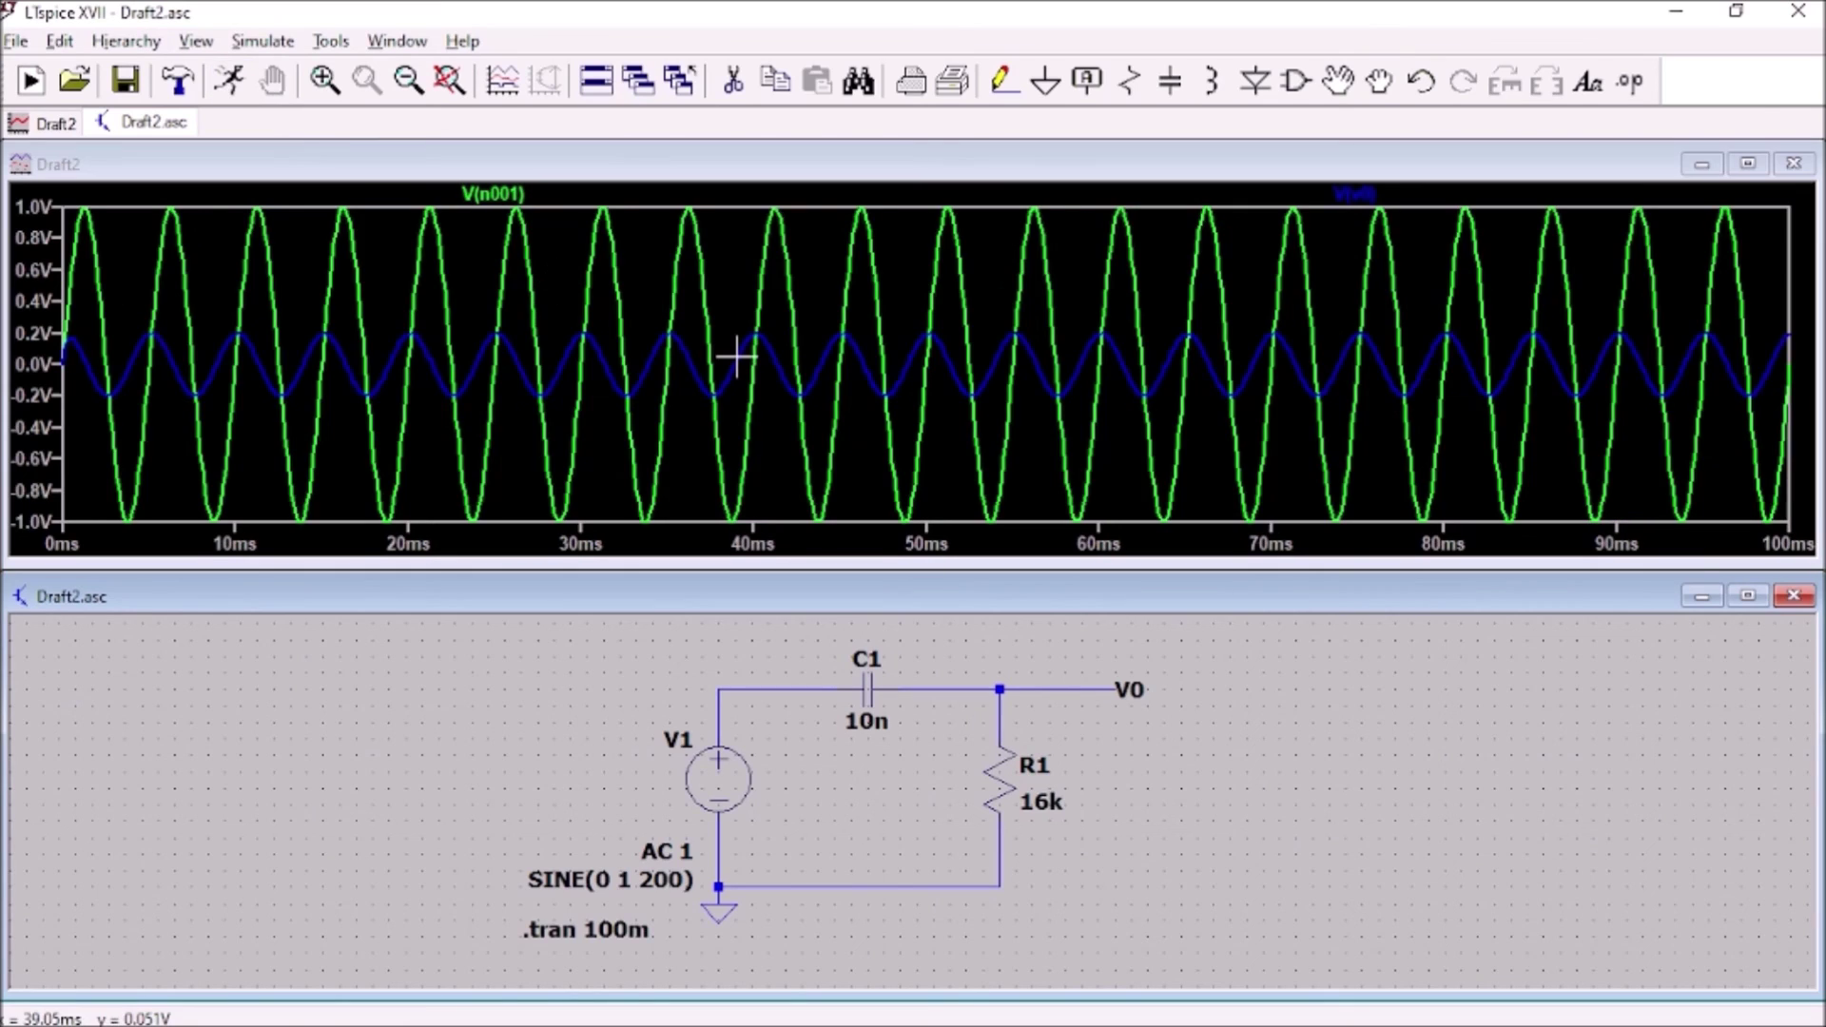